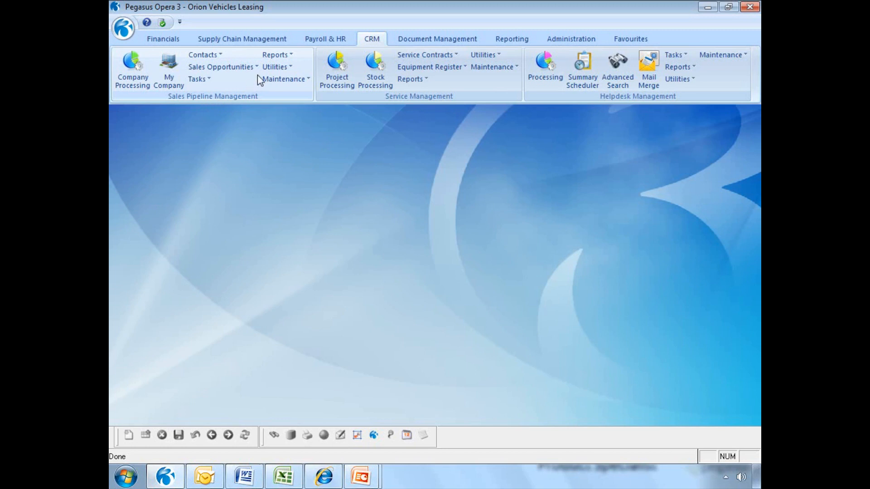
# - Open the Sales Pipeline spreadsheet import to view its options, and close it without importing
pyautogui.click(274, 67)
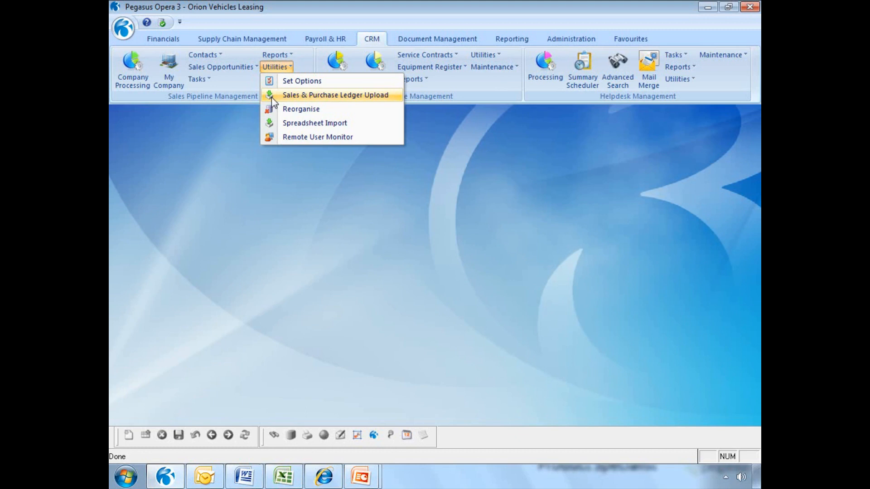
pyautogui.click(286, 127)
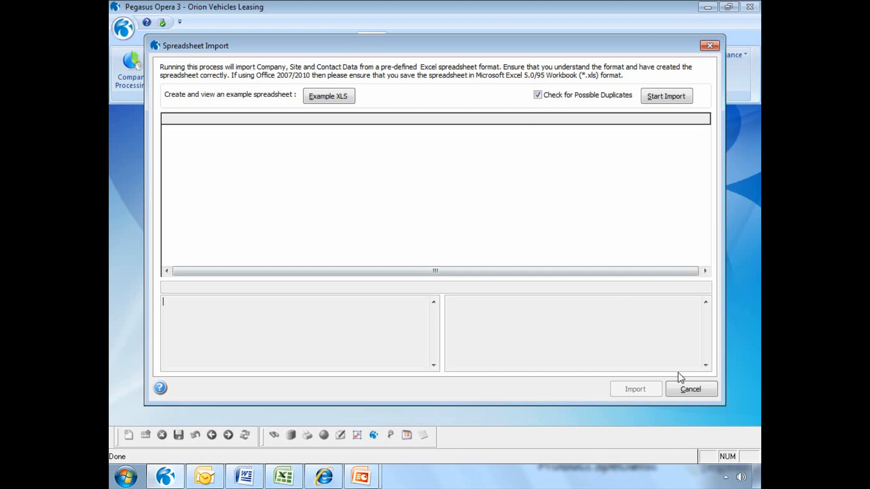
pyautogui.click(686, 388)
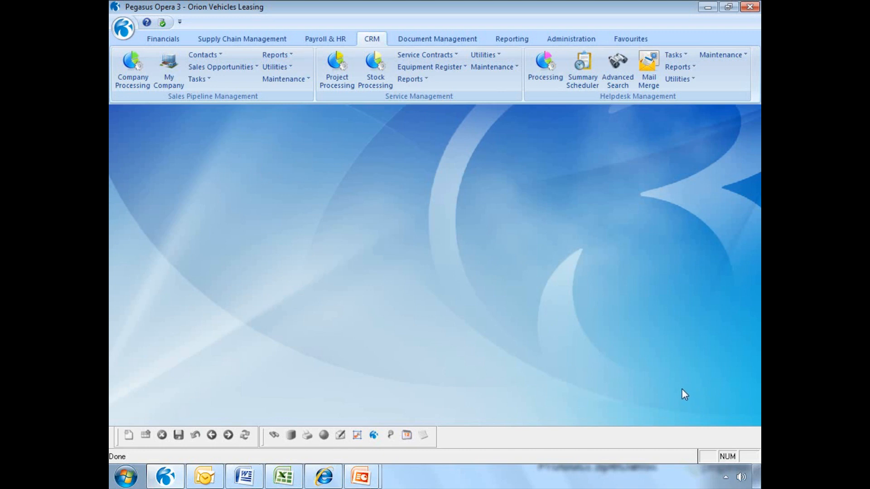
# - Open the Sales Pipeline user-defined fields setup and display the fields for the Opportunity record type
pyautogui.click(281, 80)
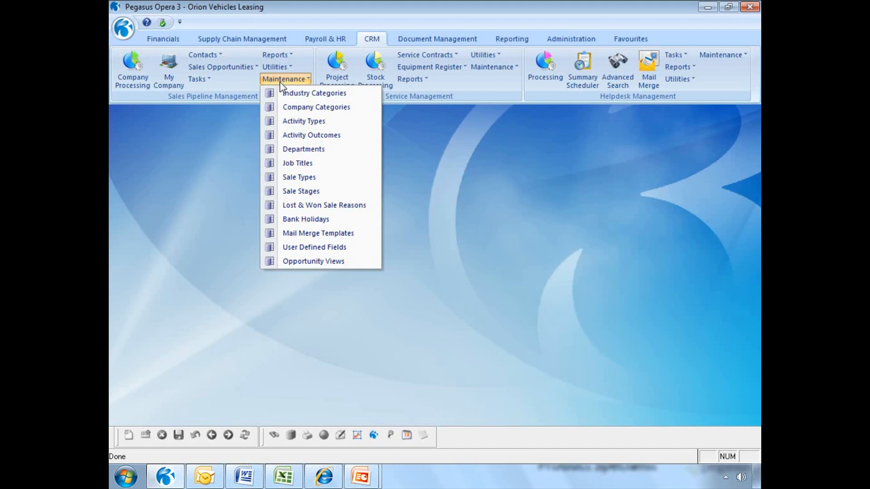
pyautogui.click(325, 247)
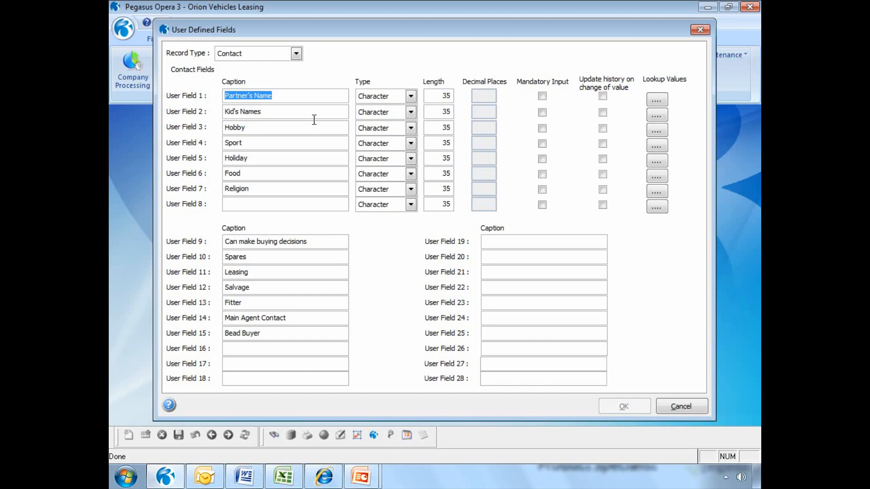
pyautogui.click(297, 56)
pyautogui.click(295, 68)
pyautogui.click(297, 55)
pyautogui.click(292, 76)
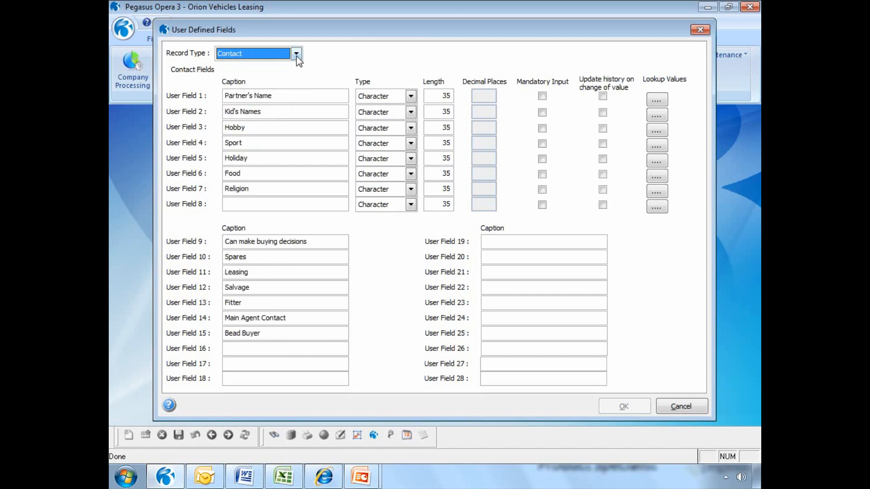
pyautogui.click(297, 56)
pyautogui.click(291, 86)
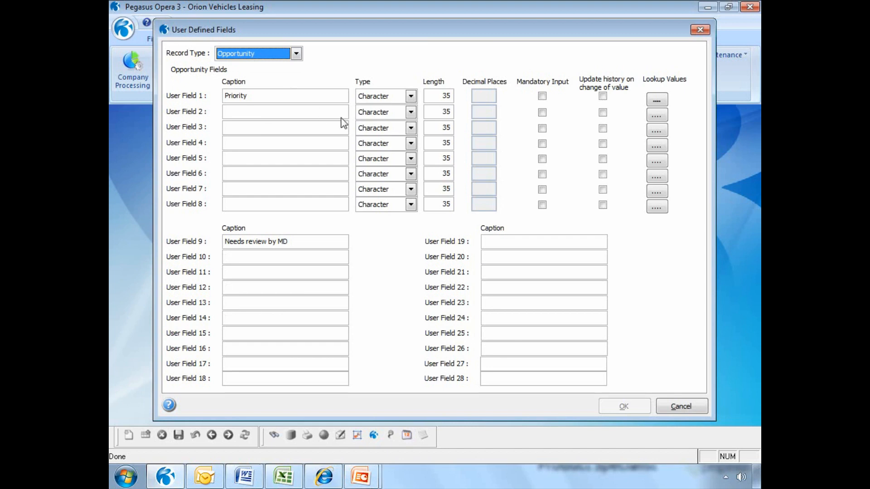
# - Inspect the Priority field's type choices, length and lookup values, leaving them as they are
pyautogui.click(410, 95)
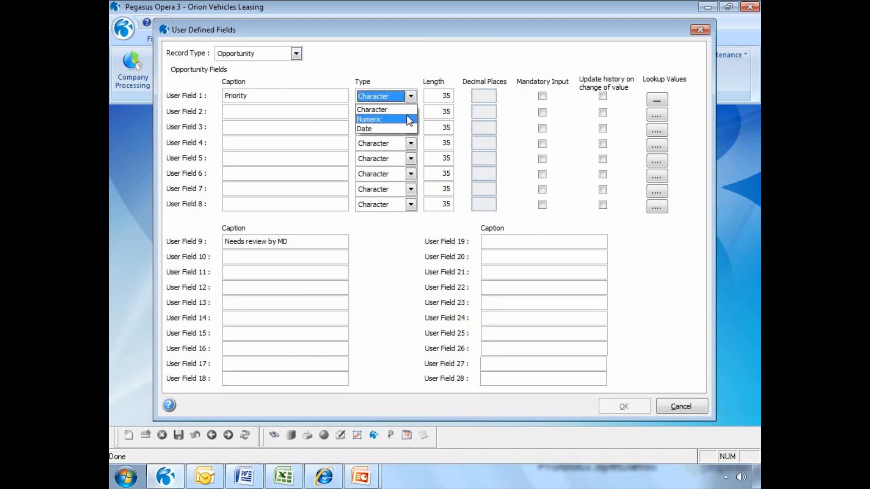
pyautogui.click(438, 95)
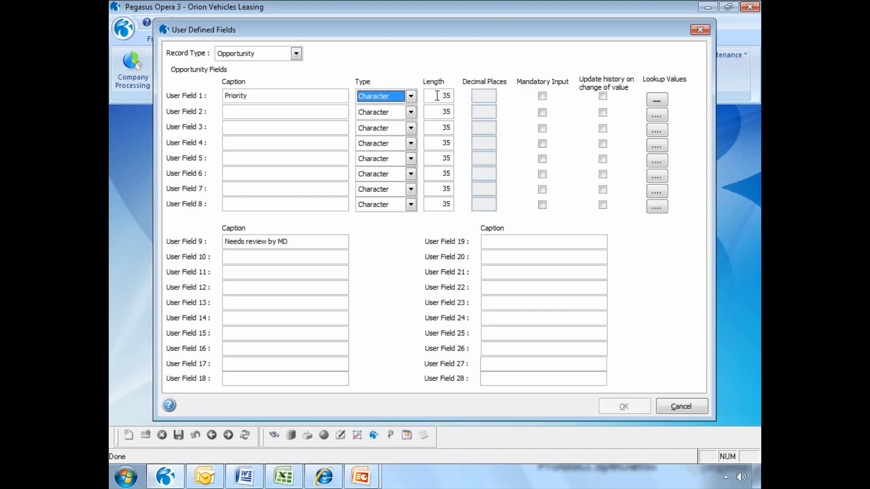
pyautogui.click(452, 95)
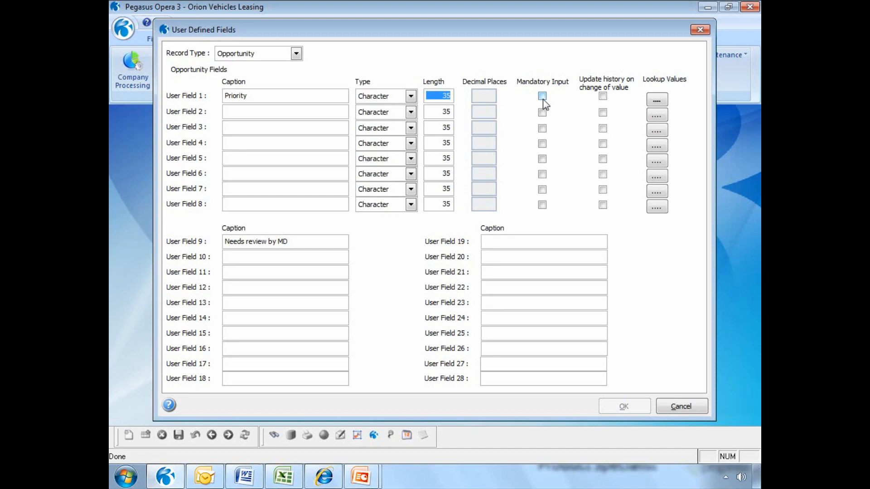
pyautogui.click(657, 100)
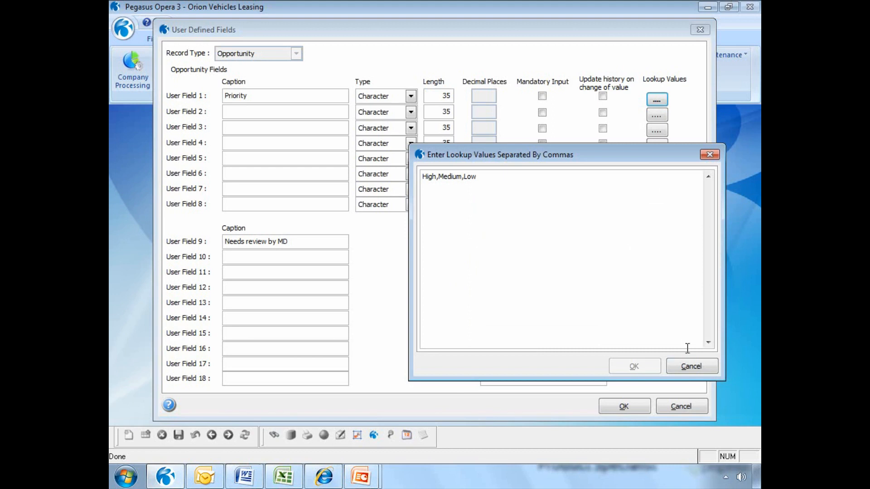
pyautogui.click(690, 366)
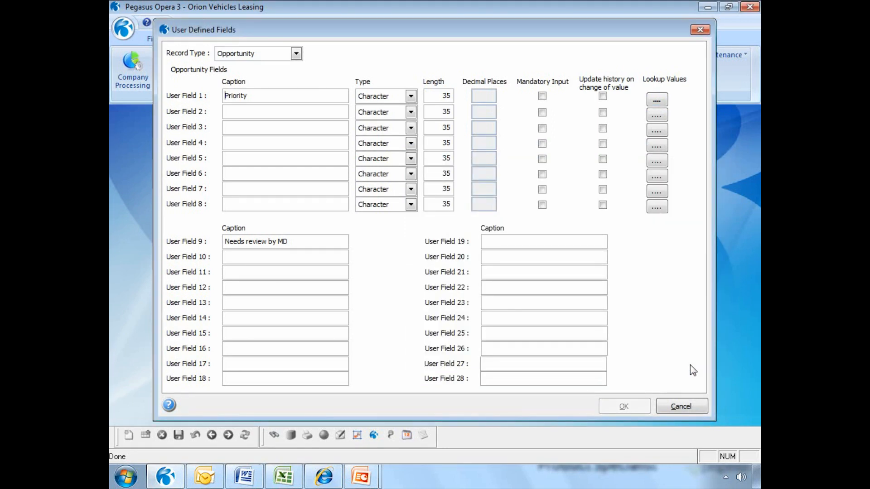
# - Check which record types can have user-defined fields, and close the setup without changes
pyautogui.click(296, 53)
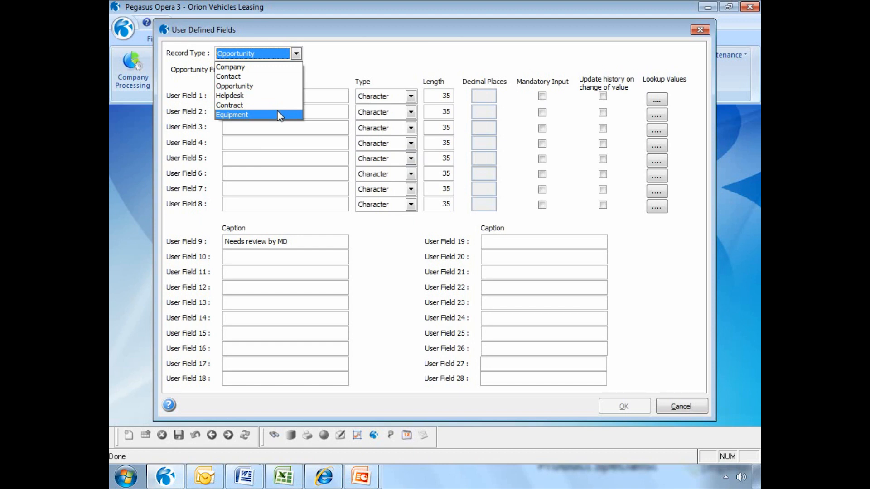
pyautogui.click(283, 123)
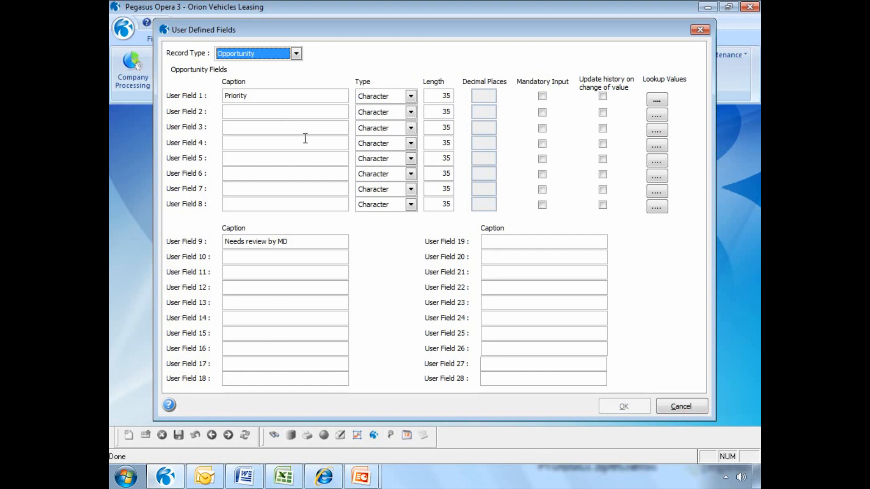
pyautogui.click(680, 406)
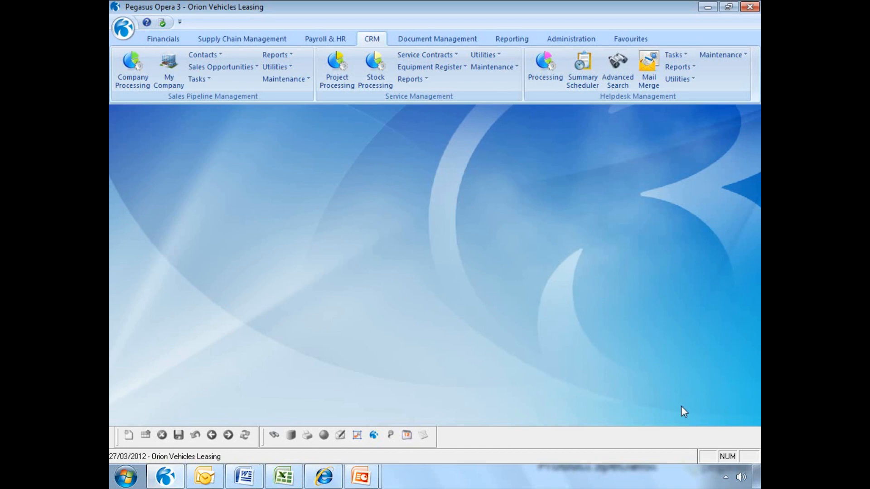
# - Open the Sales Pipeline mail merge templates, review the template list and the Brochure Covering Letter details, and close them
pyautogui.click(286, 79)
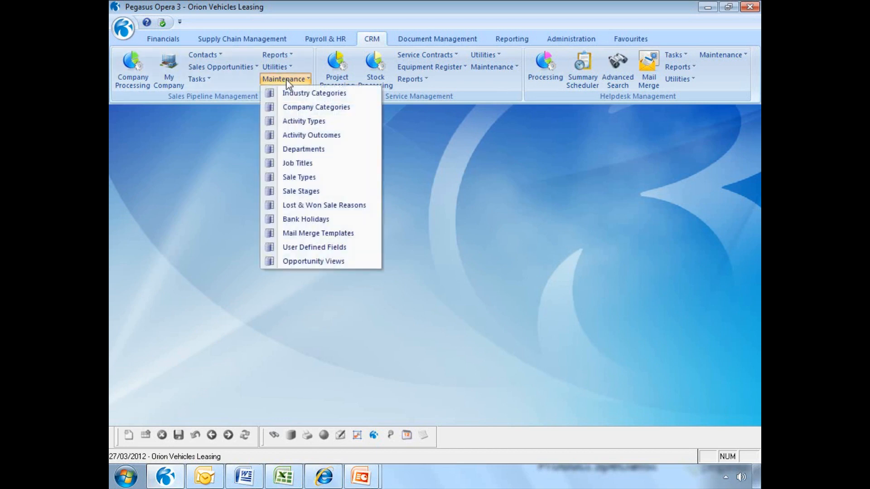
pyautogui.click(303, 234)
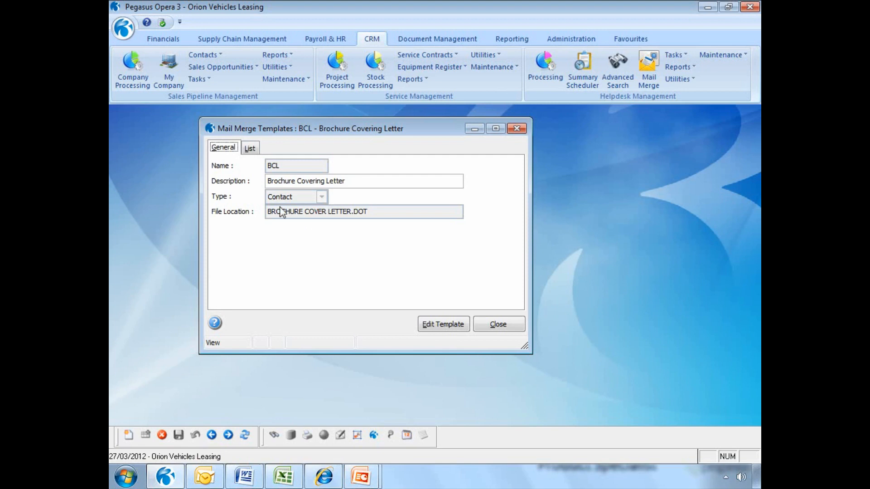
pyautogui.click(249, 148)
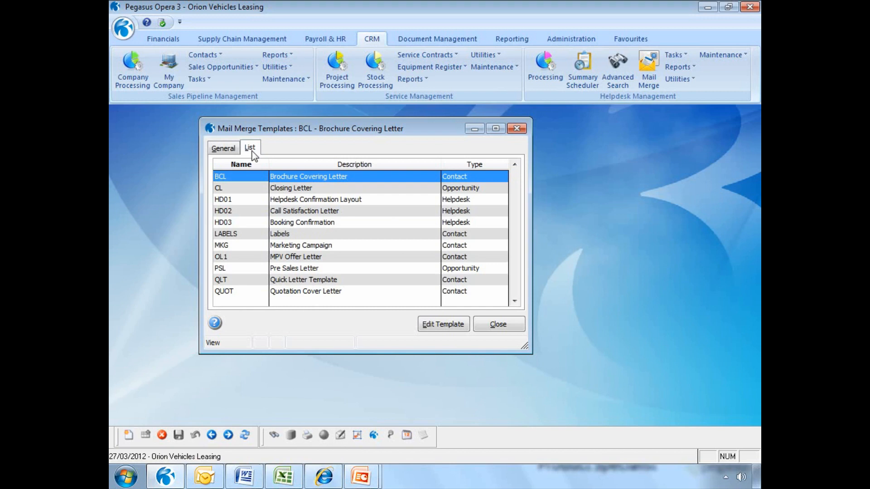
pyautogui.click(224, 148)
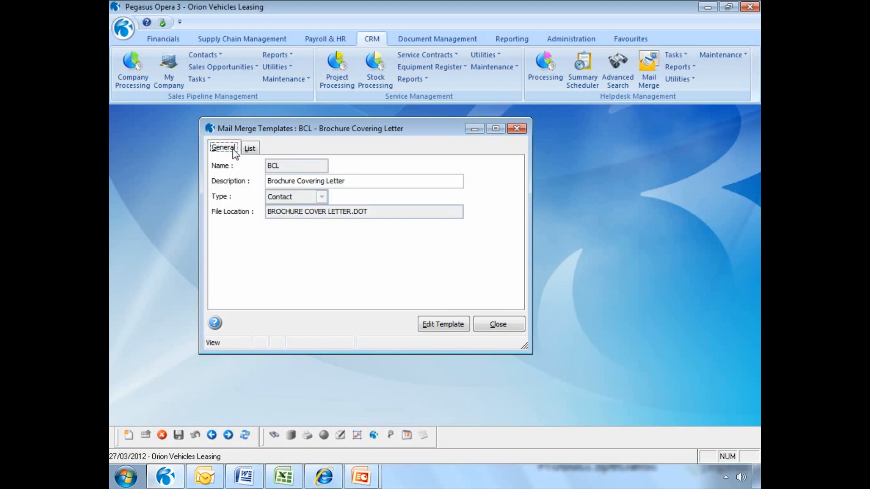
pyautogui.click(491, 324)
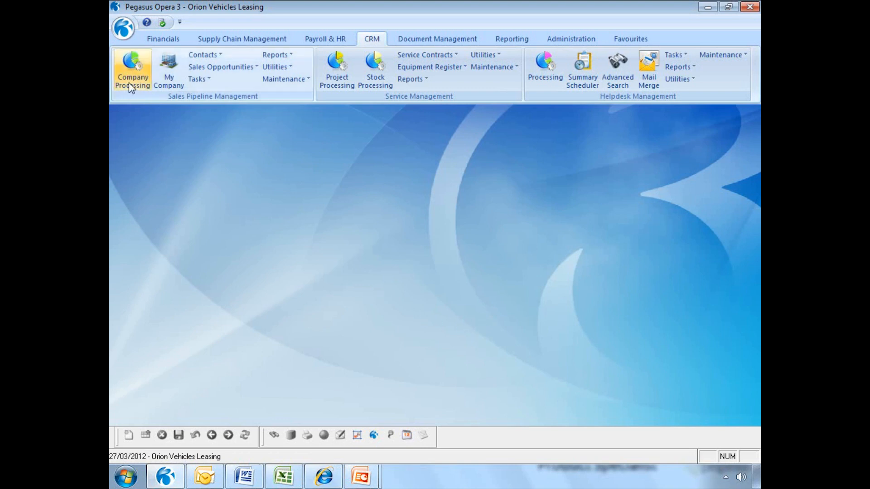
pyautogui.click(217, 54)
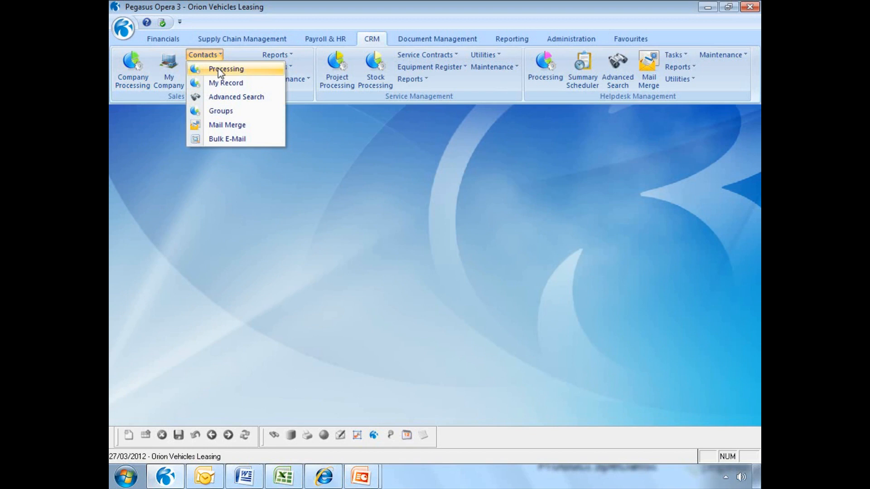
pyautogui.click(218, 58)
pyautogui.click(217, 68)
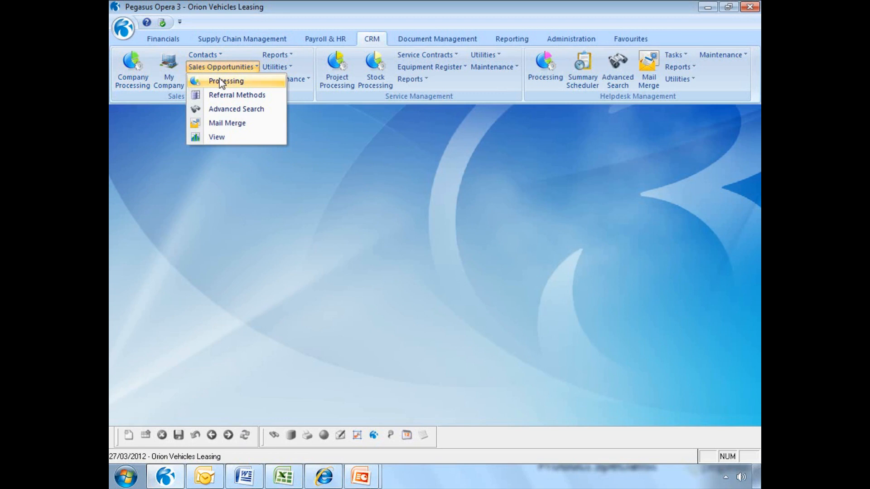
pyautogui.click(221, 68)
# - Open Company Processing and bring up the Hardcastle Biscuits record from the company list
pyautogui.click(134, 74)
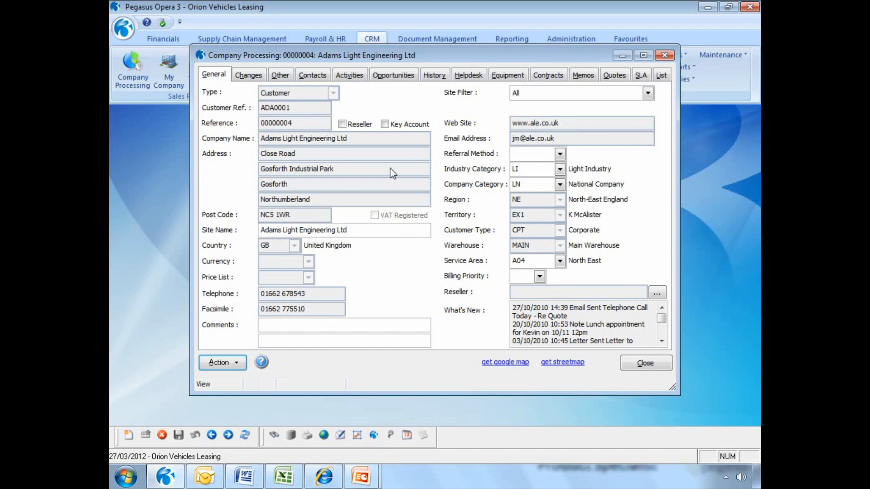
pyautogui.click(306, 97)
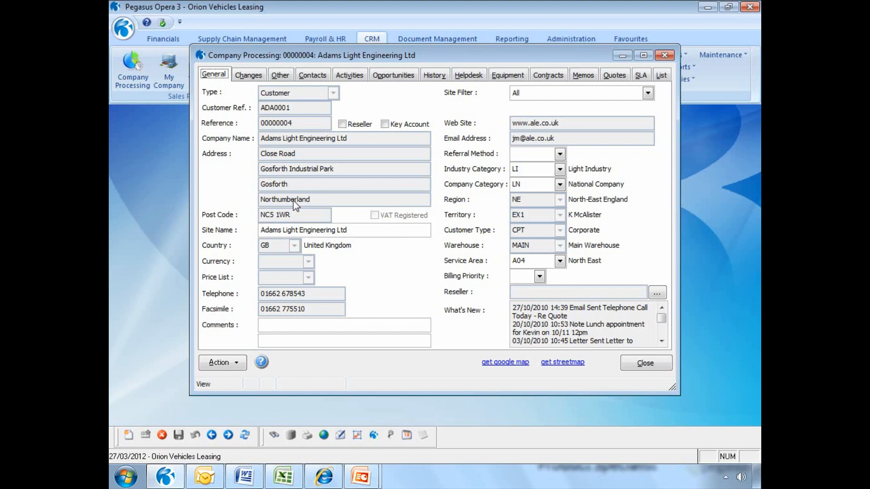
pyautogui.click(661, 76)
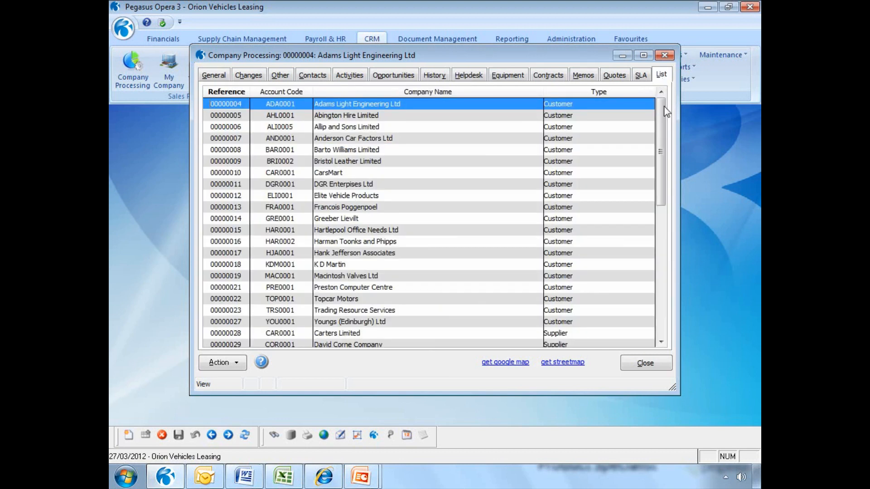
pyautogui.scroll(-8, 664, 170)
pyautogui.click(360, 320)
pyautogui.doubleClick(360, 320)
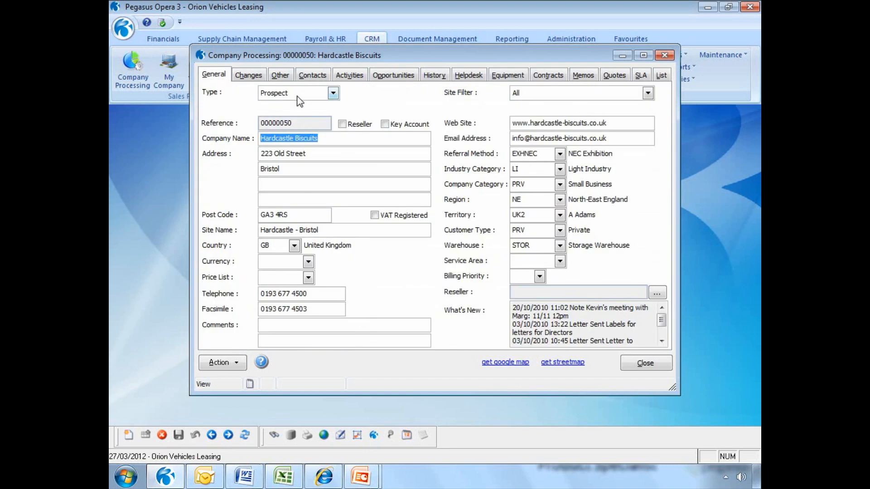
# - Review the Hardcastle Biscuits address, site name and telephone fields and the sites available for filtering
pyautogui.click(318, 157)
pyautogui.click(325, 229)
pyautogui.click(305, 294)
pyautogui.click(310, 198)
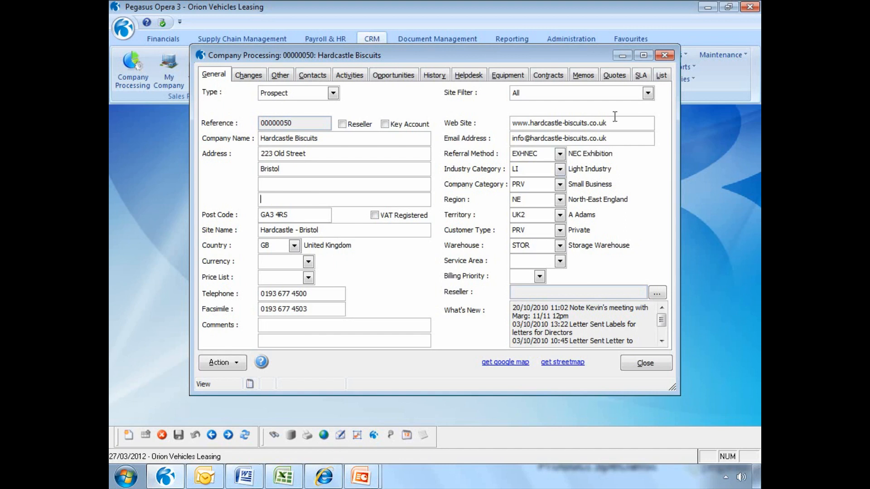
pyautogui.click(648, 94)
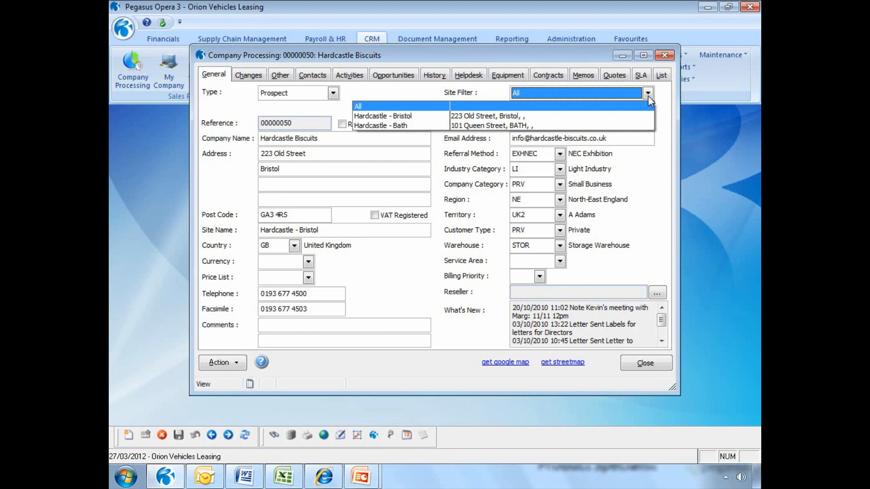
pyautogui.click(647, 96)
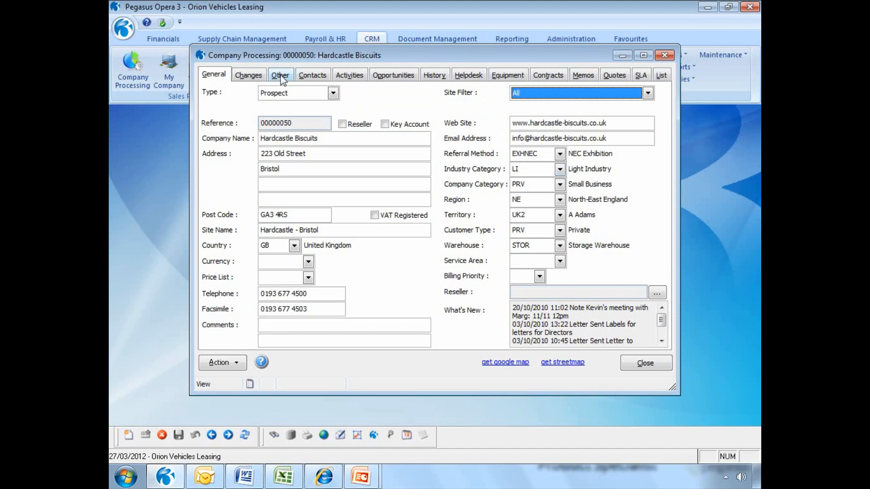
# - View the change log and the additional user-defined details of Hardcastle Biscuits
pyautogui.click(247, 75)
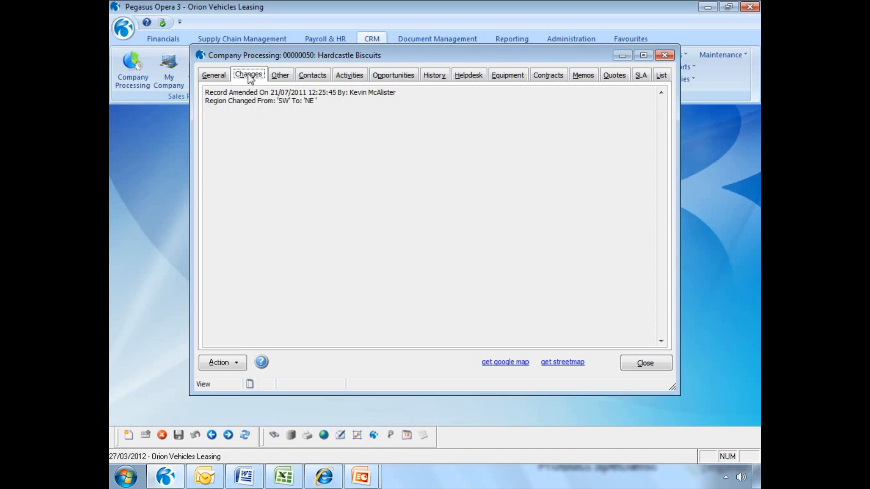
pyautogui.click(276, 77)
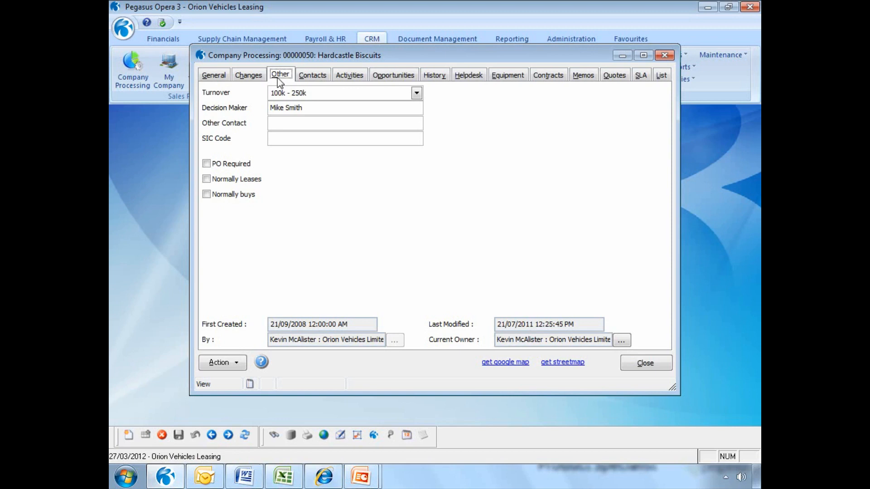
# - Open and close the record of the first contact listed for Hardcastle Biscuits, and display the company's activities
pyautogui.click(315, 80)
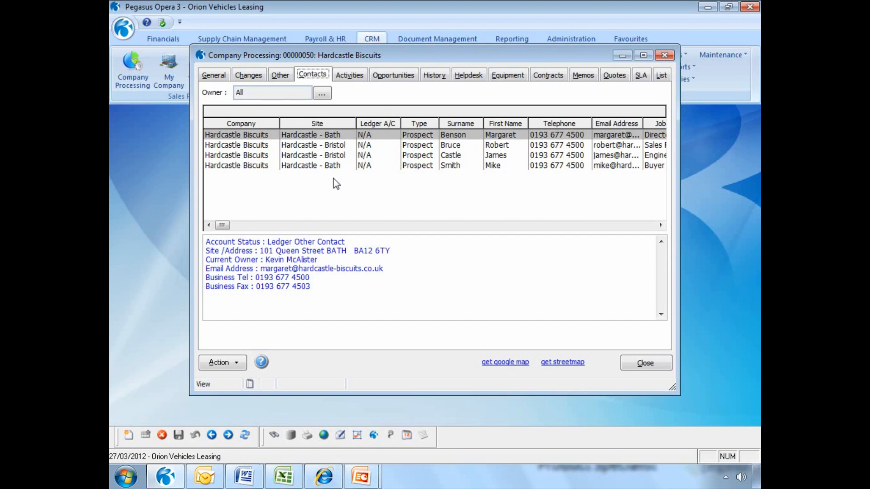
pyautogui.doubleClick(344, 135)
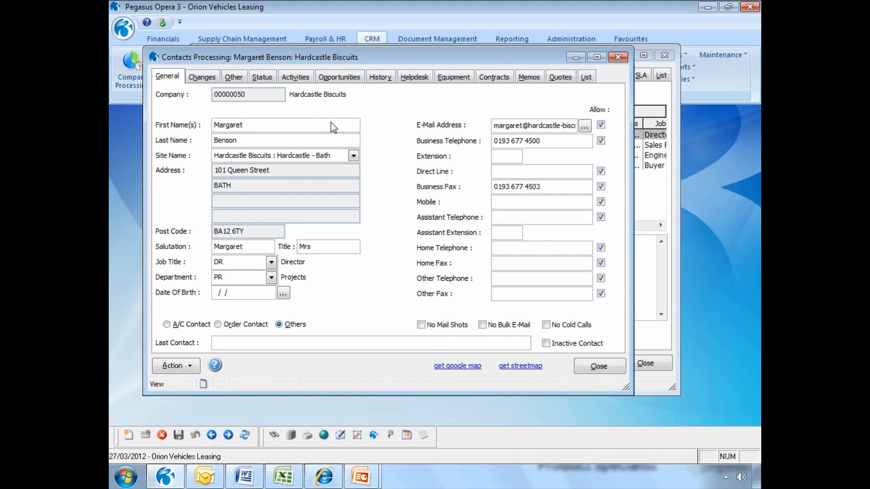
pyautogui.click(583, 369)
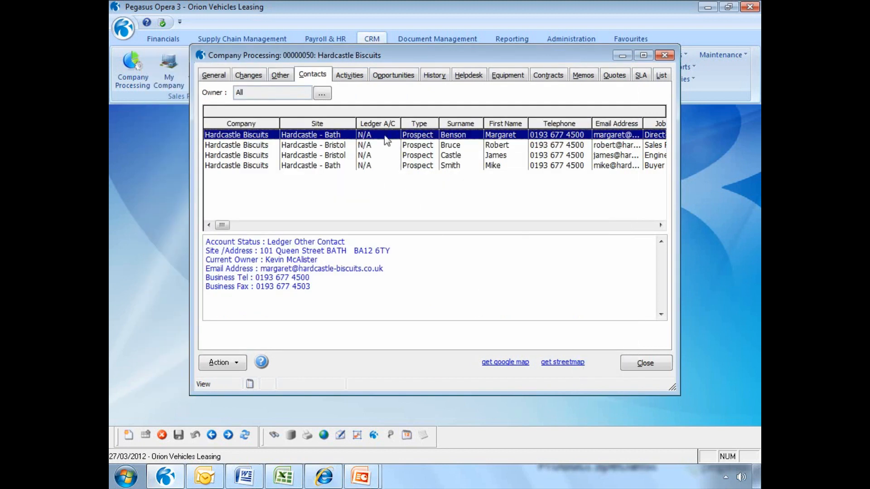
pyautogui.click(356, 75)
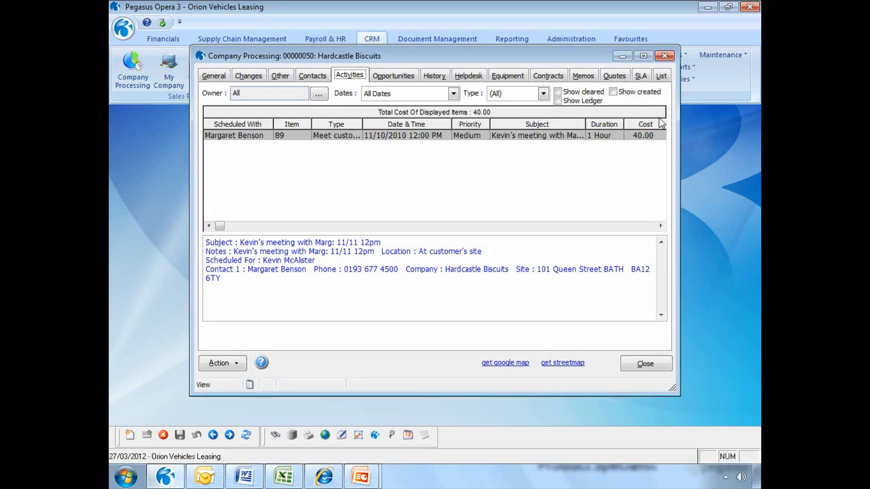
# - Open the Adams Light Engineering Ltd record from the company list and display its activities
pyautogui.click(662, 77)
pyautogui.moveTo(662, 246); pyautogui.dragTo(662, 128)
pyautogui.doubleClick(338, 105)
pyautogui.click(349, 76)
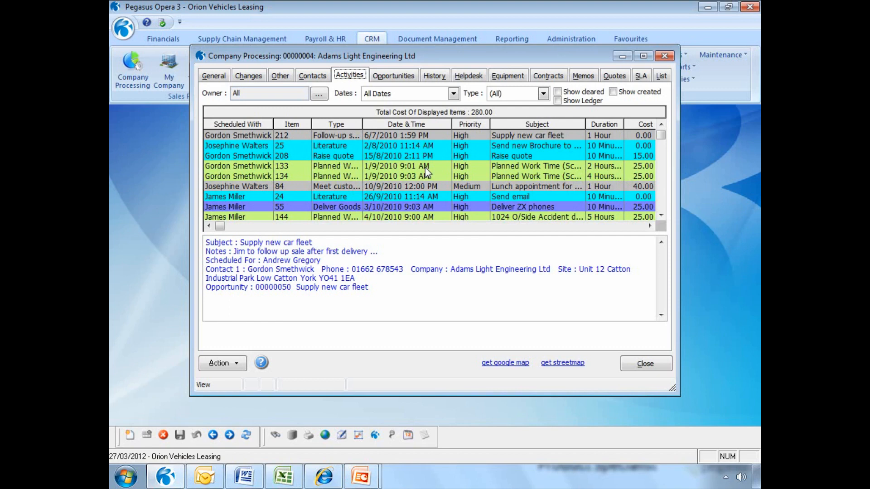
# - Review the date and type filter choices for the activities and include cleared activities in the display
pyautogui.click(453, 94)
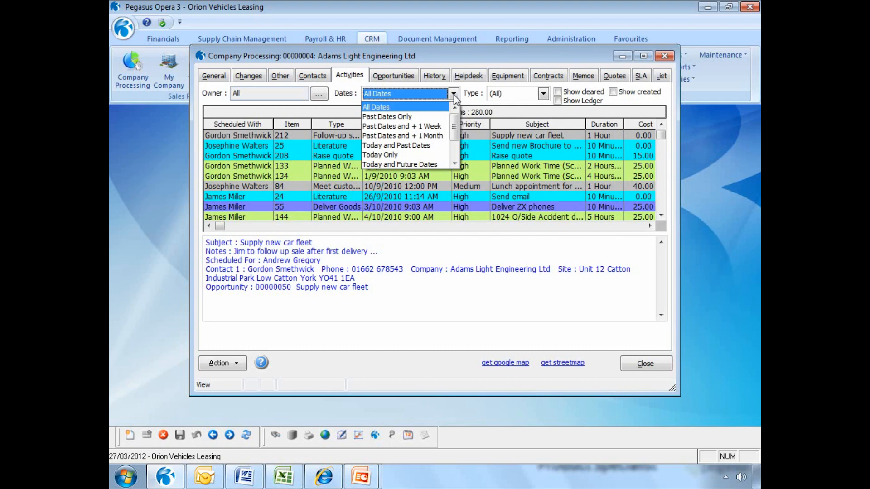
pyautogui.click(453, 93)
pyautogui.click(542, 95)
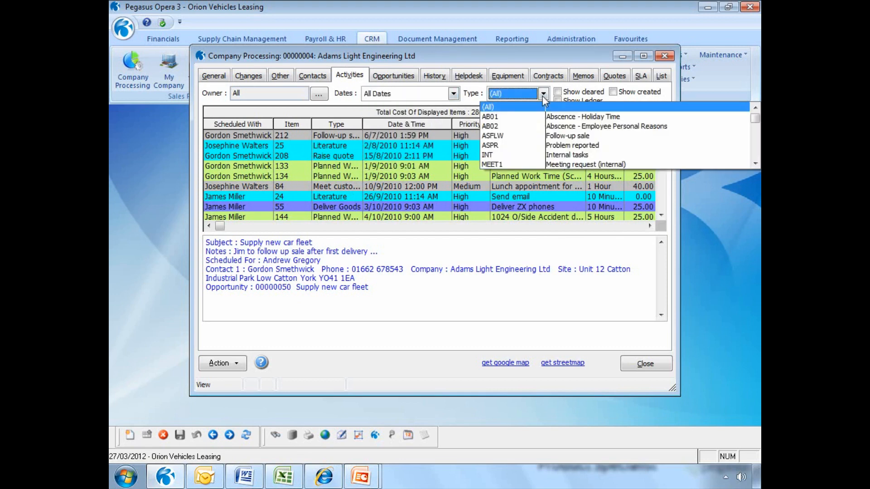
pyautogui.click(542, 96)
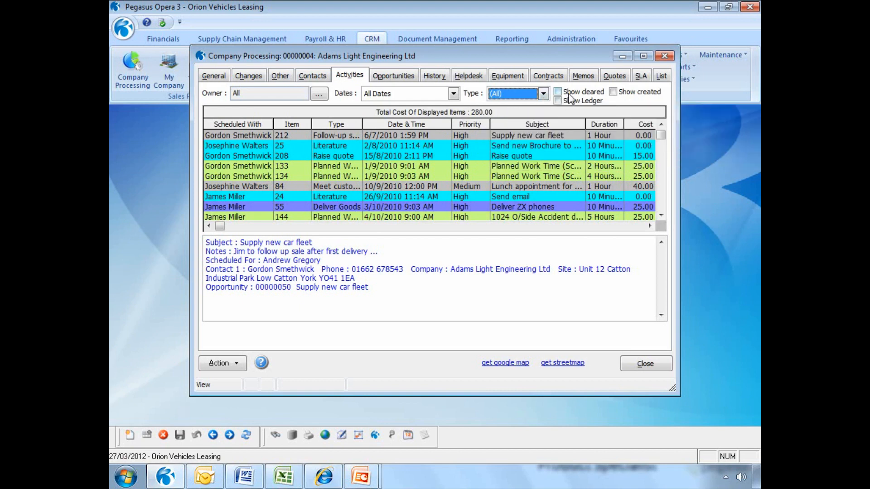
pyautogui.click(557, 91)
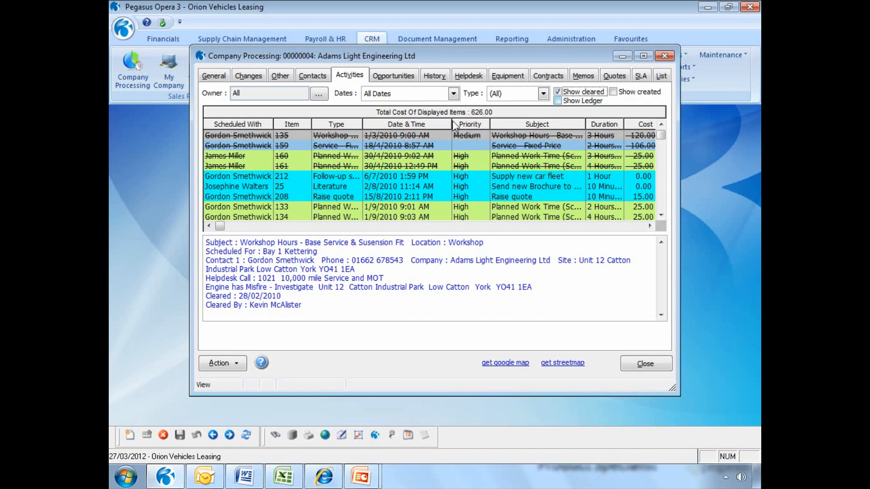
# - Display the company's history, view a blank history entry and its attachment file browser, and close the entry without saving
pyautogui.click(444, 76)
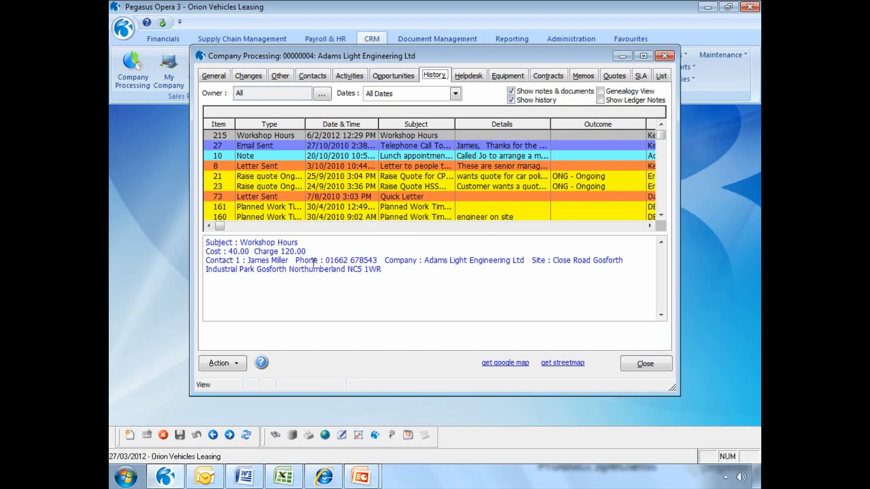
pyautogui.click(231, 363)
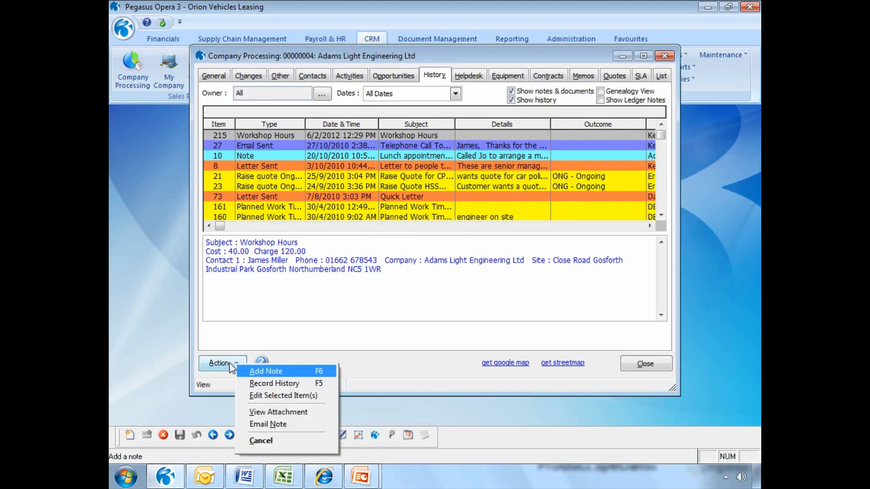
pyautogui.click(256, 383)
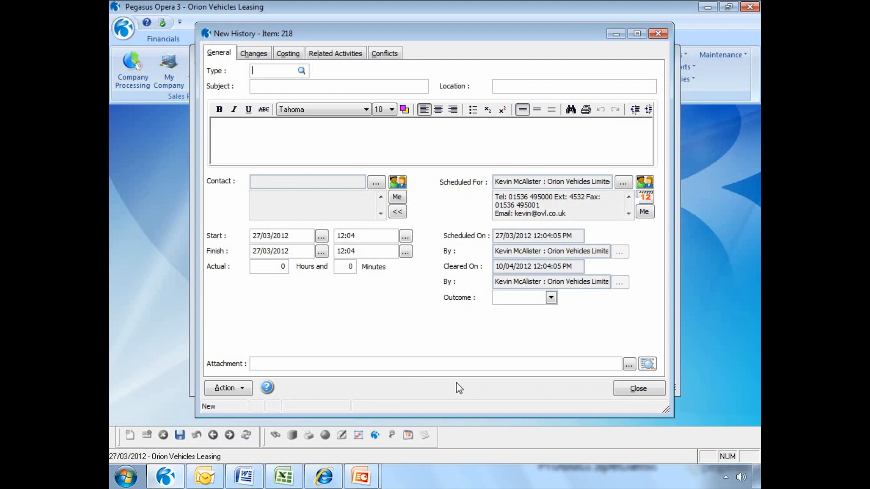
pyautogui.click(628, 365)
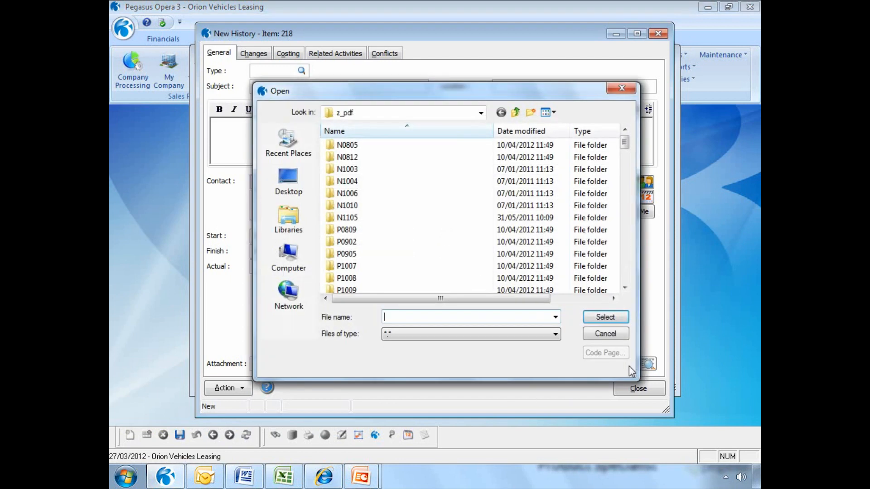
pyautogui.click(613, 336)
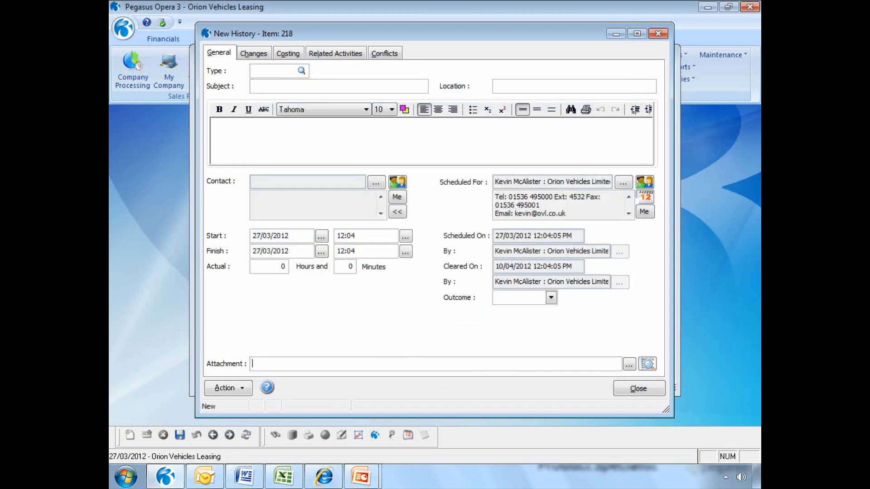
pyautogui.click(624, 388)
pyautogui.click(444, 283)
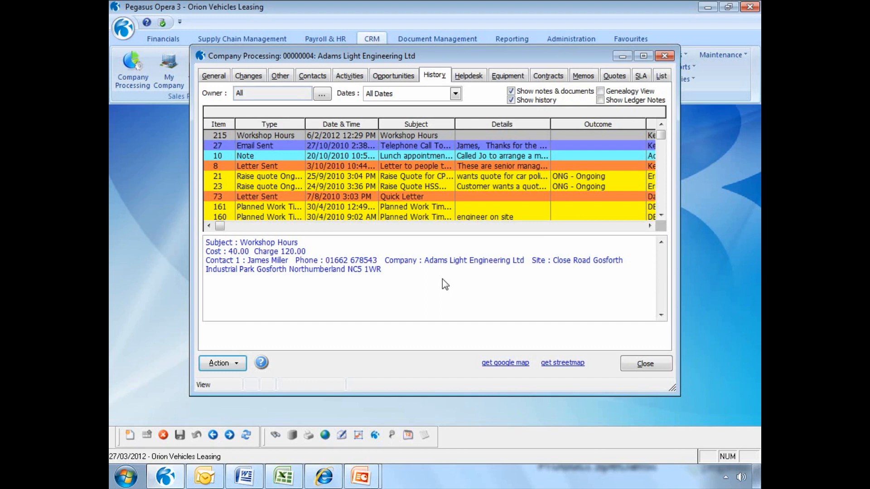
# - Display the company's sales opportunities, and open and close the Electric car polisher opportunity
pyautogui.click(392, 76)
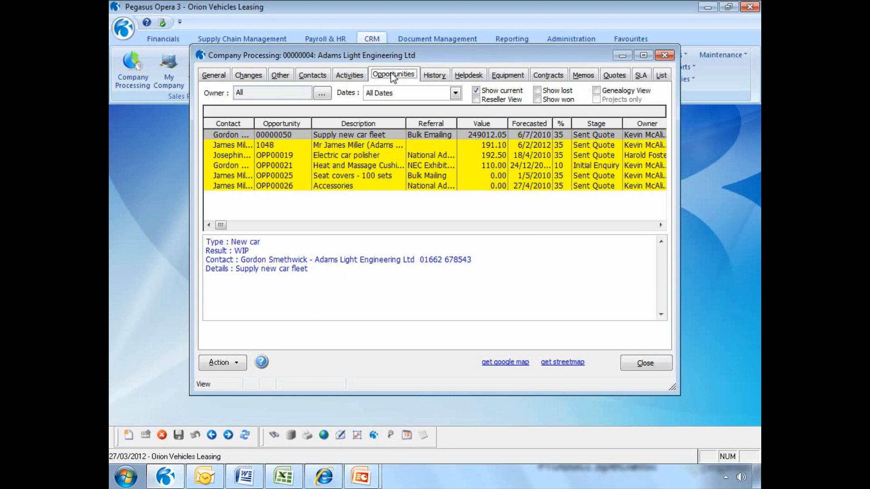
pyautogui.click(383, 156)
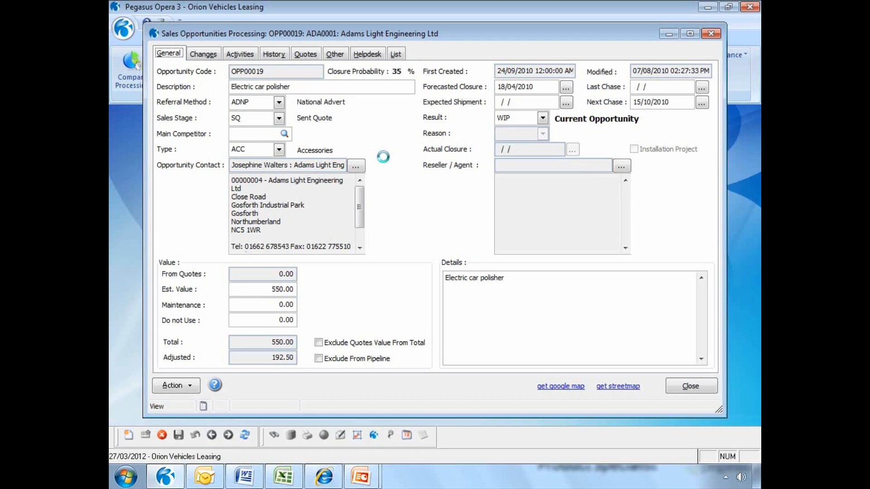
pyautogui.click(675, 386)
# - Review the helpdesk calls, equipment, contracts and SLA profiles of Adams Light Engineering Ltd
pyautogui.click(473, 81)
pyautogui.click(505, 77)
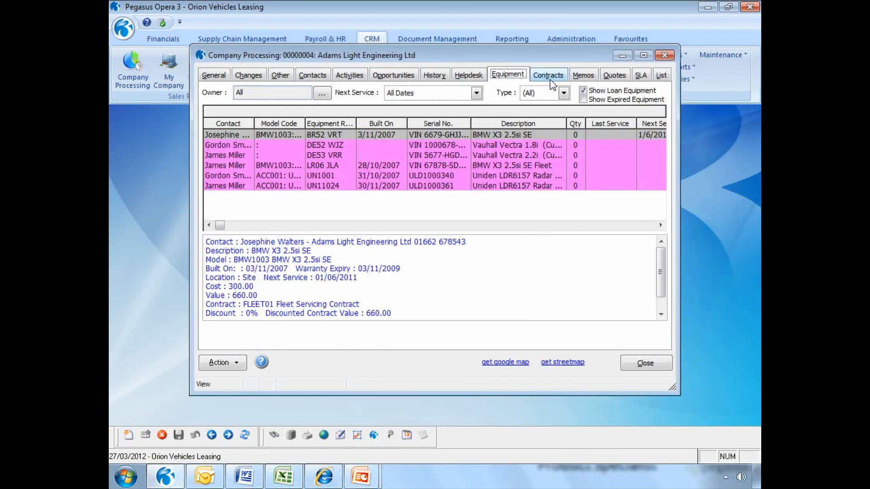
pyautogui.click(551, 78)
pyautogui.click(641, 77)
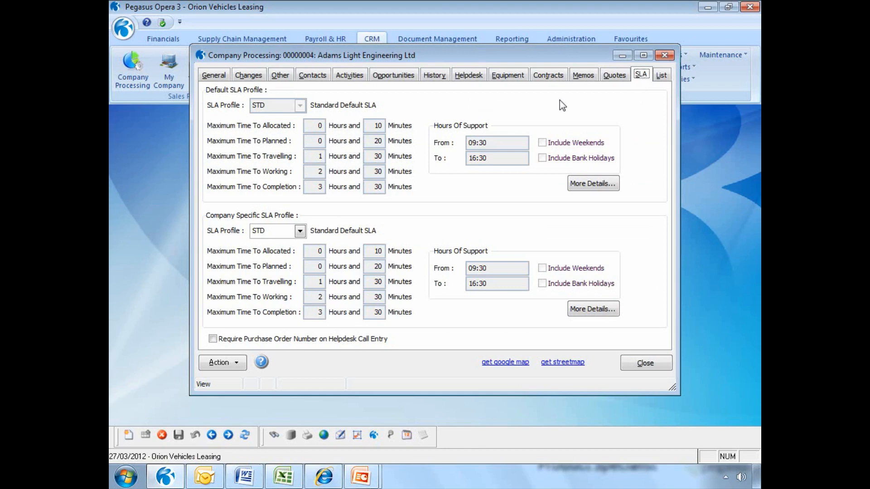
pyautogui.click(470, 75)
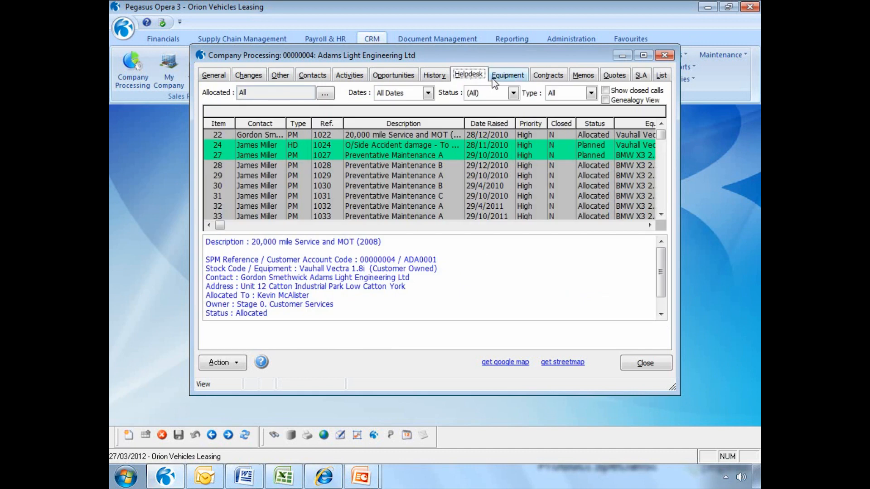
pyautogui.click(507, 76)
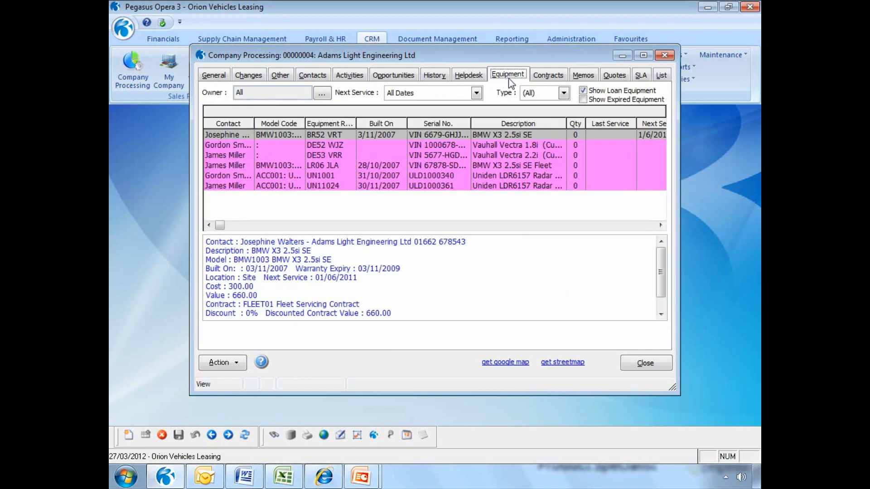
pyautogui.click(555, 80)
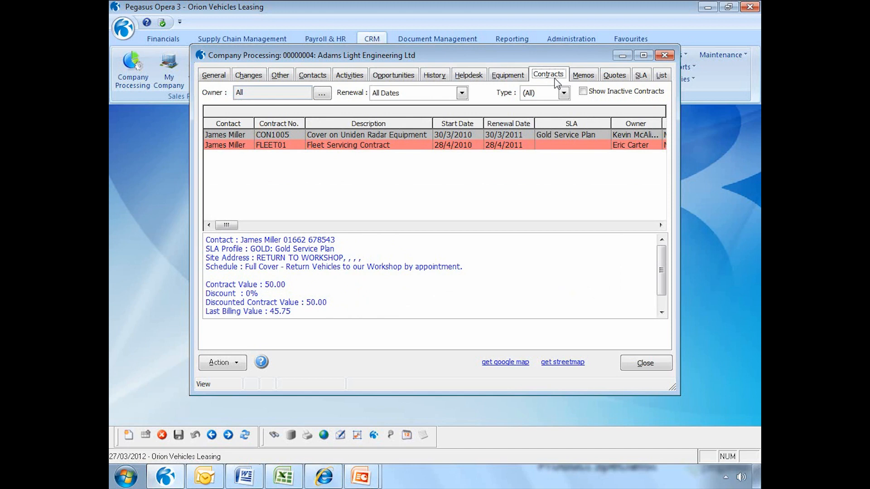
pyautogui.click(640, 77)
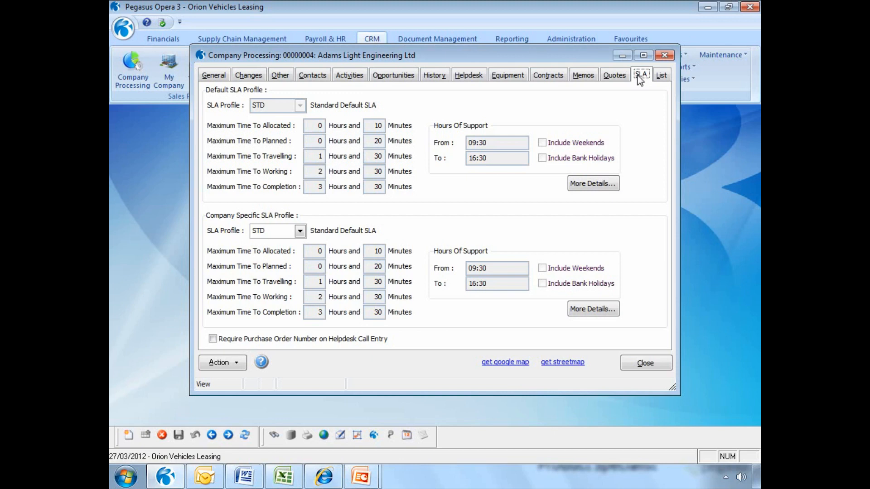
# - Display the company's quotes with inactive and progressed quotes included, and close the company record
pyautogui.click(615, 77)
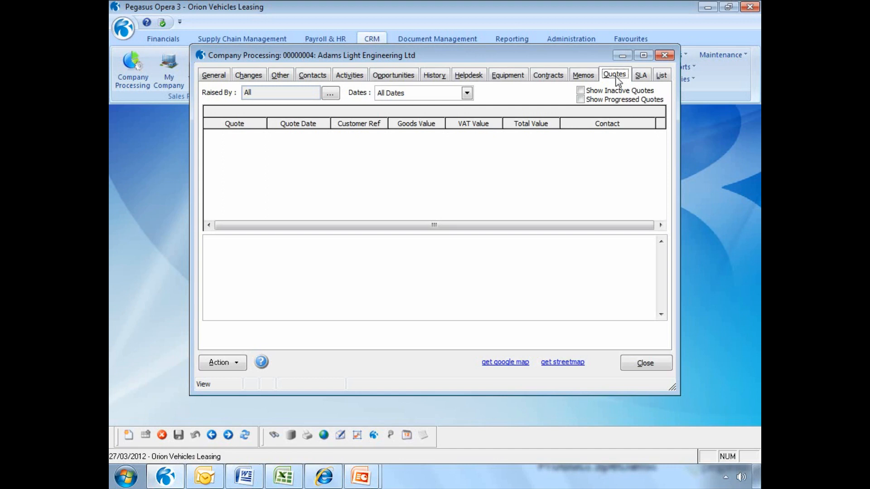
pyautogui.click(581, 90)
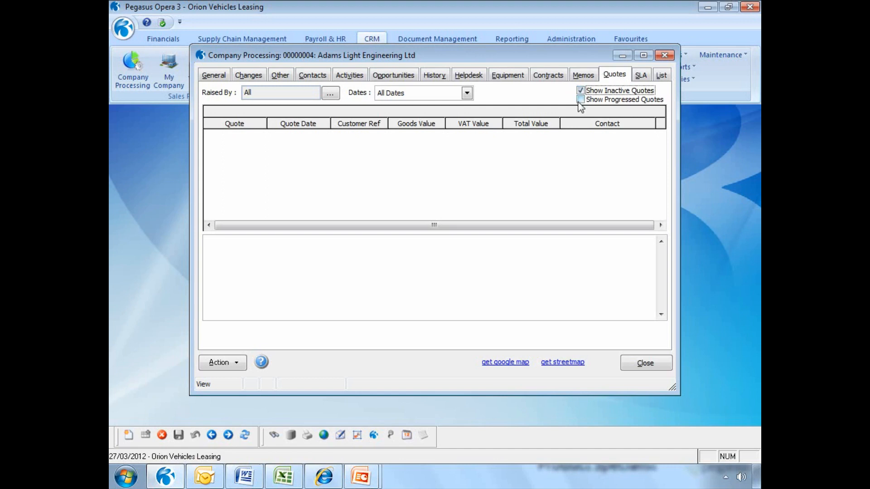
pyautogui.click(580, 99)
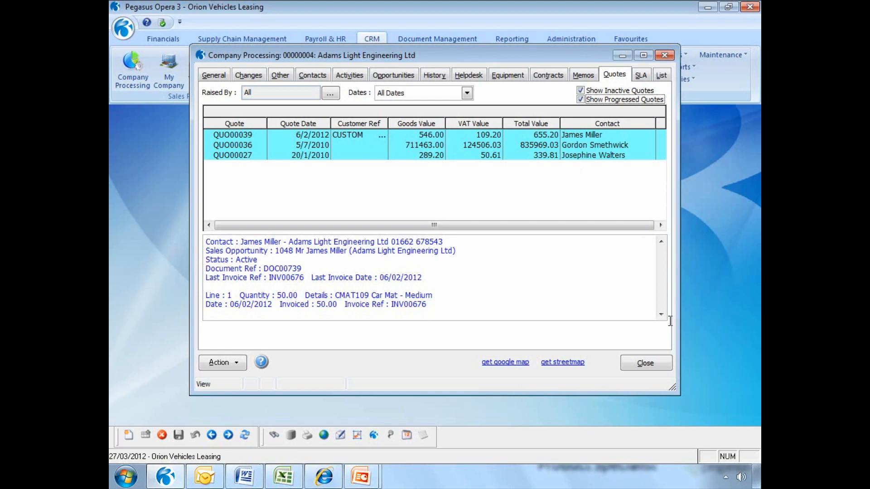
pyautogui.click(654, 364)
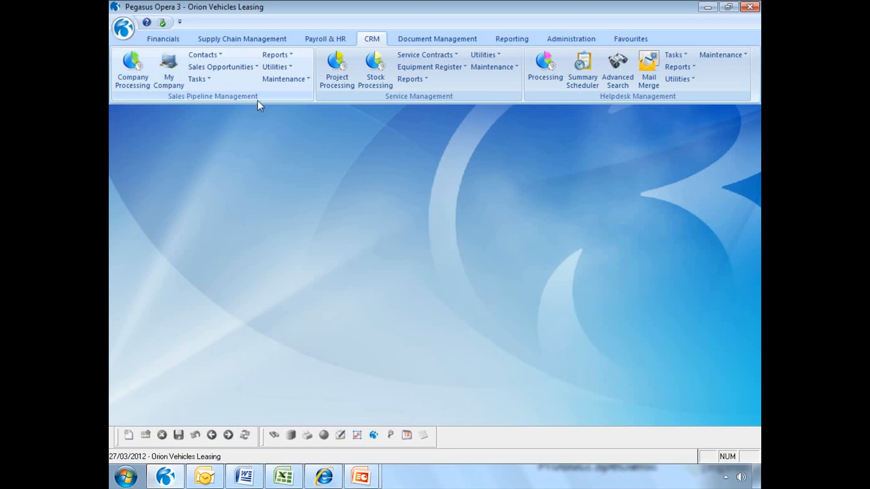
# - Open the sales opportunity Referral Methods, view the list of methods and return to the Local Advert details
pyautogui.click(243, 69)
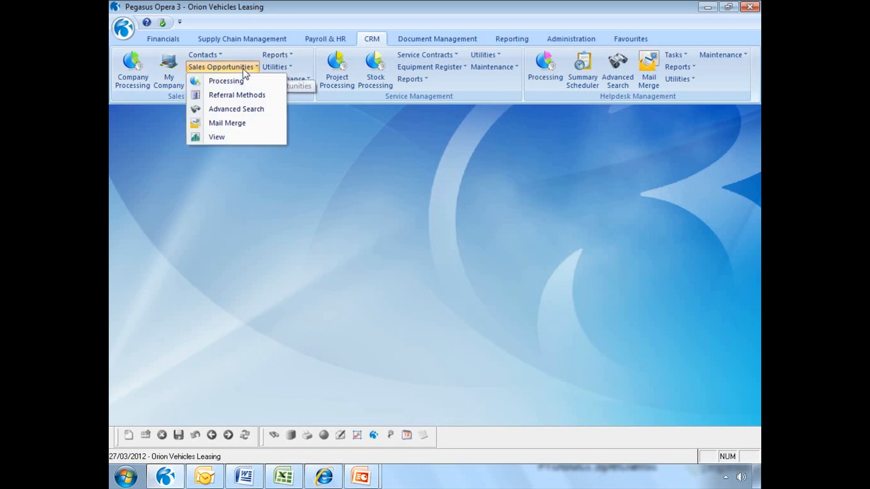
pyautogui.click(248, 95)
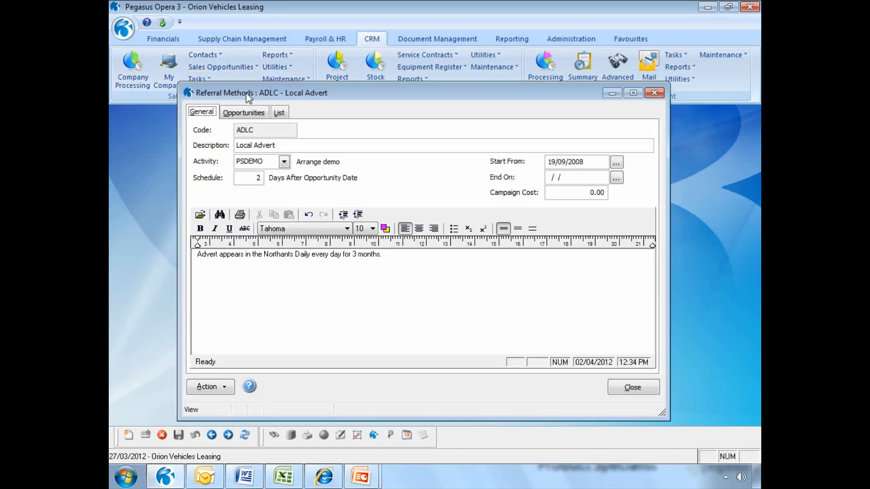
pyautogui.click(279, 113)
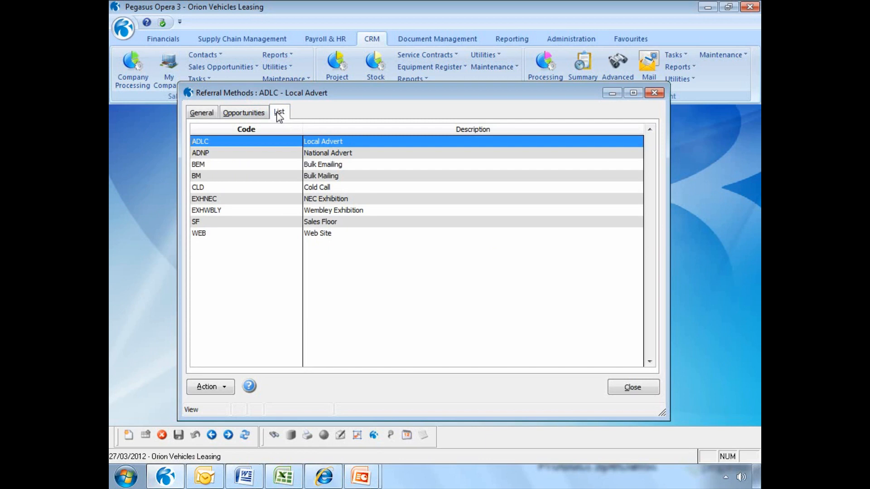
pyautogui.click(202, 112)
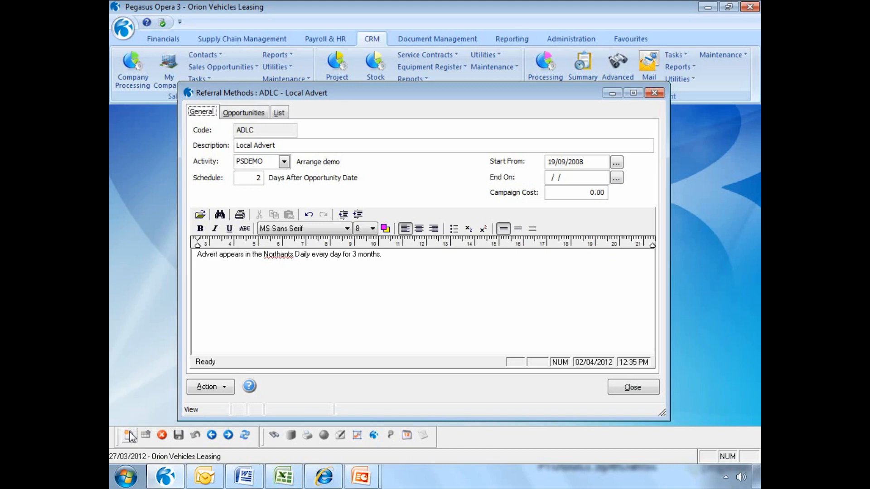
# - Start a new referral method with code MKG and description Marketing Campaign
pyautogui.click(130, 437)
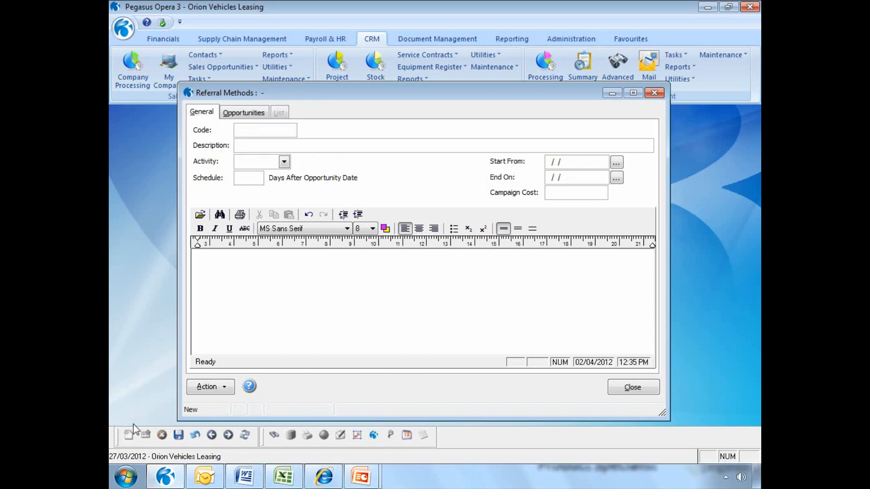
pyautogui.click(250, 130)
pyautogui.write('MKG')
pyautogui.press('Tab')
pyautogui.write('Marketing Campaign')
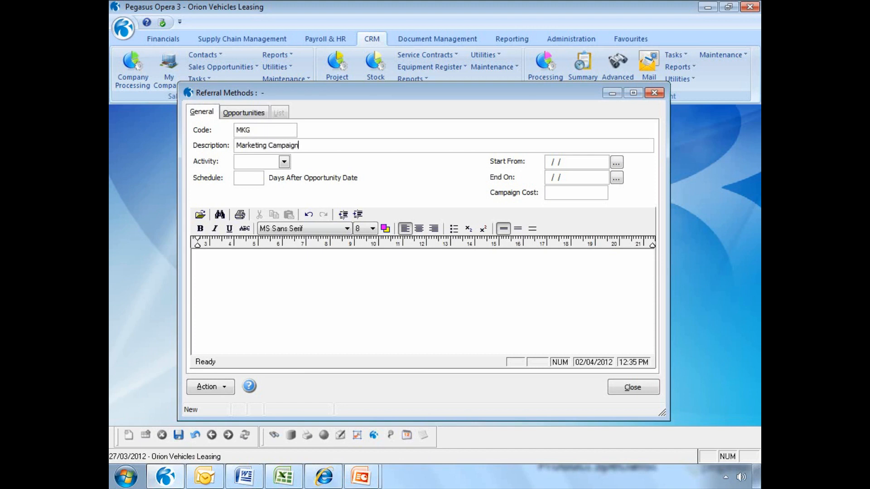
# - Assign the PSFLW Follow-up prospect activity to the MKG referral method, save it and close Referral Methods
pyautogui.click(284, 161)
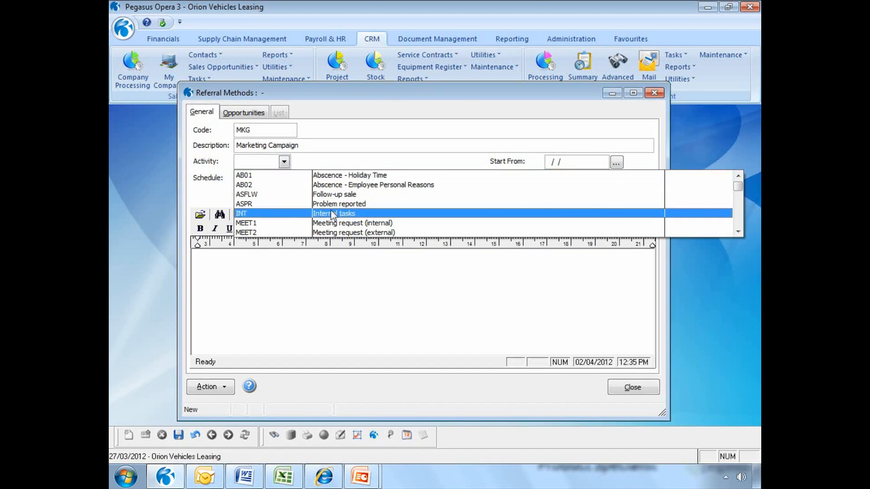
pyautogui.click(738, 231)
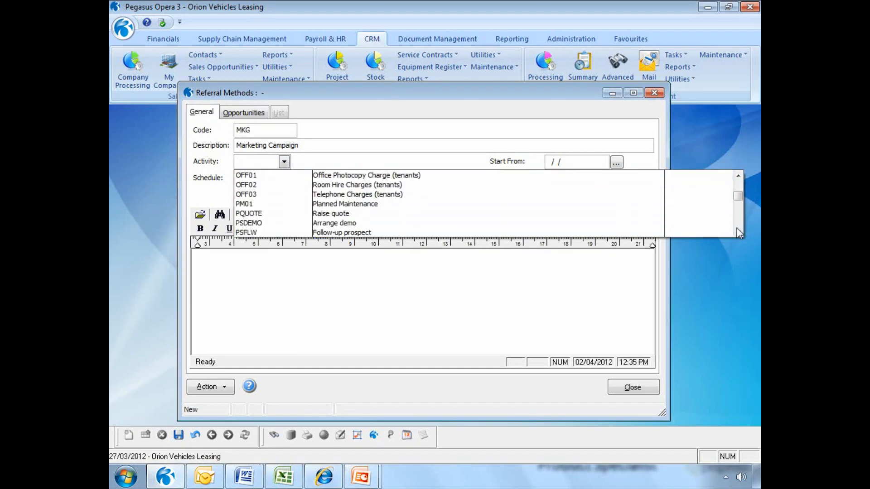
pyautogui.click(738, 232)
pyautogui.click(617, 215)
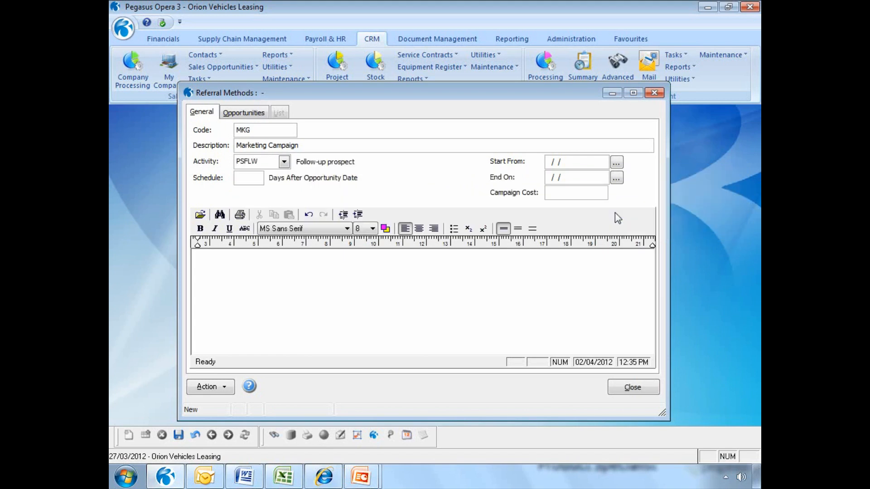
pyautogui.click(179, 435)
pyautogui.click(632, 387)
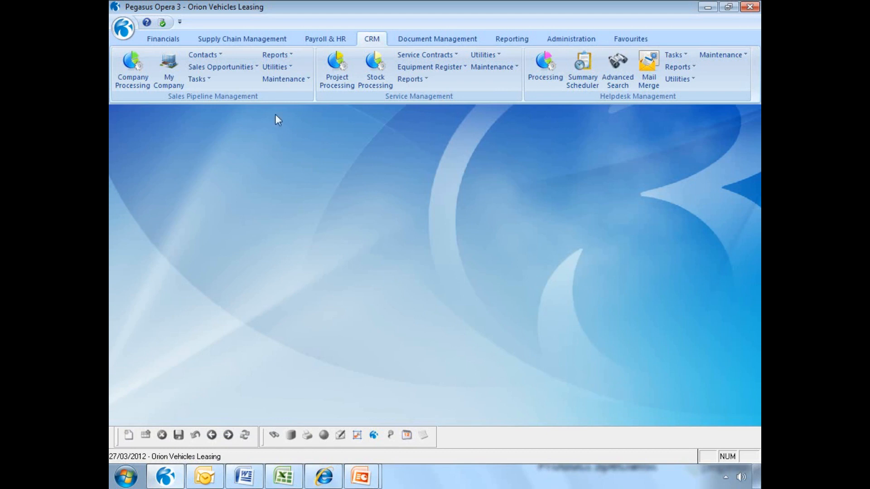
# - Open the Contact Advanced Search and view its contact criteria and company criteria
pyautogui.click(219, 57)
pyautogui.click(228, 95)
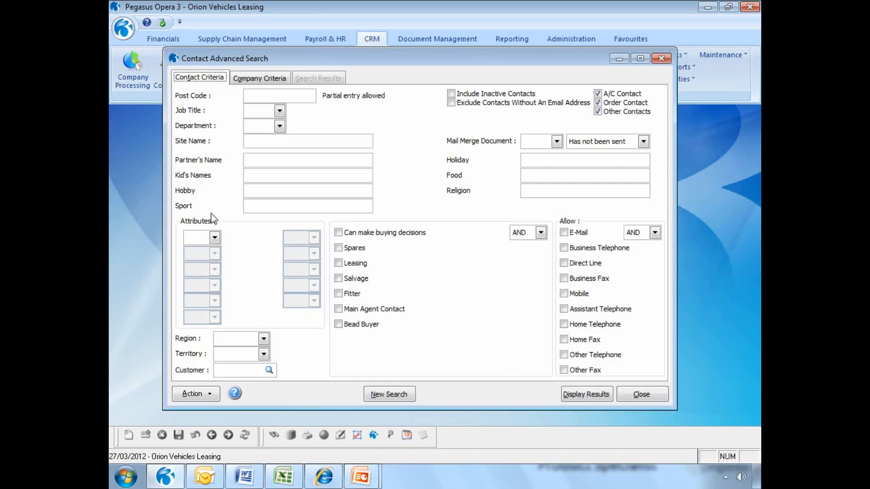
pyautogui.click(266, 81)
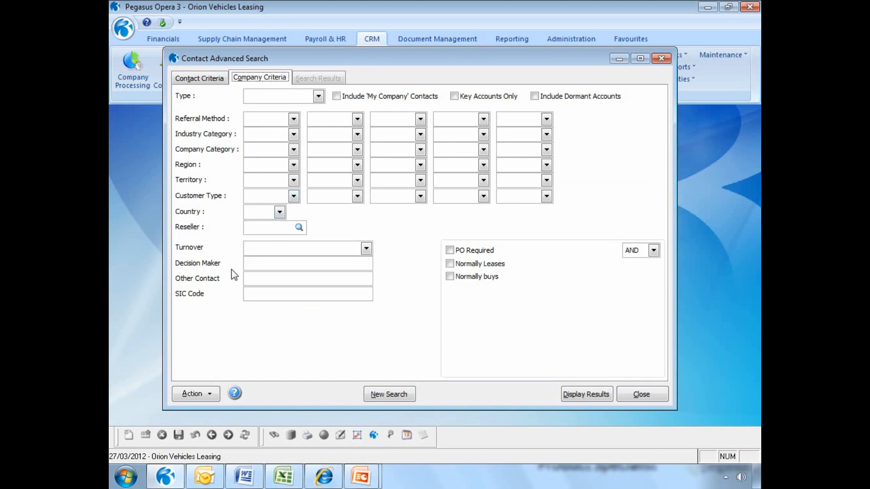
# - View the attributes available in the contact criteria and return to the company criteria
pyautogui.click(212, 80)
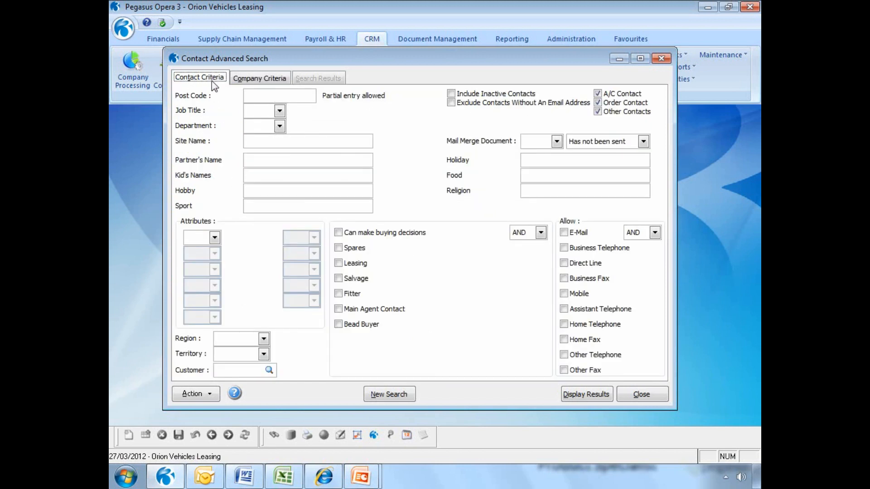
pyautogui.click(215, 237)
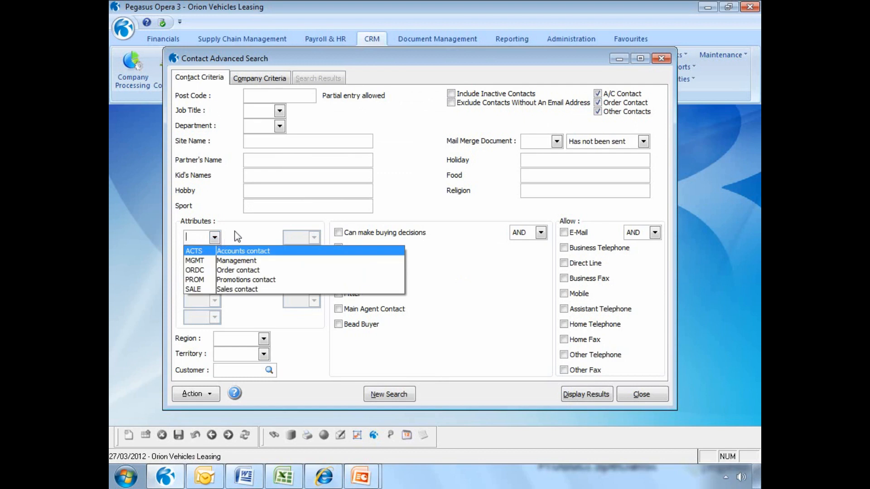
pyautogui.click(237, 237)
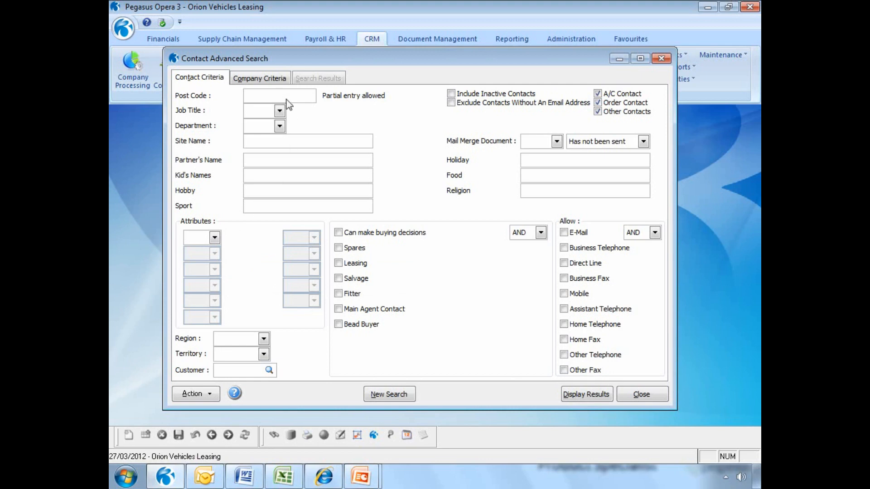
pyautogui.click(275, 80)
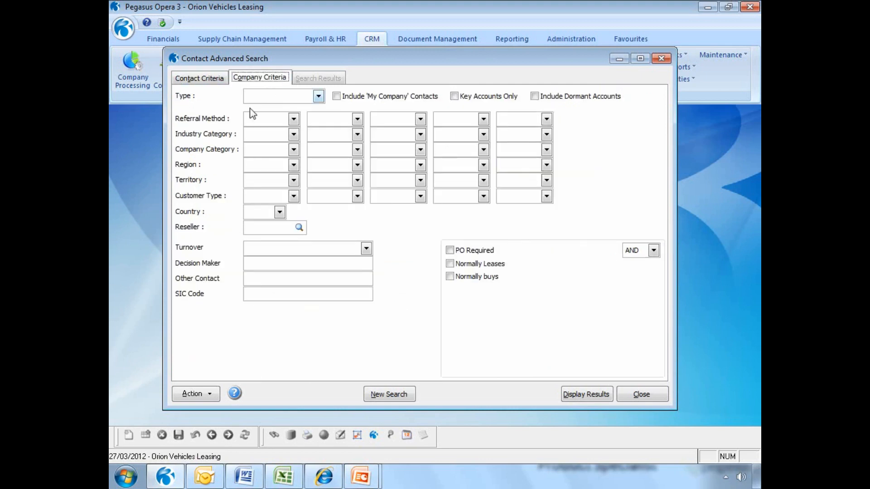
# - Set the company regions to NW North-West England and NE North-East England, and display the matching contacts
pyautogui.click(293, 164)
pyautogui.scroll(-2, 436, 233)
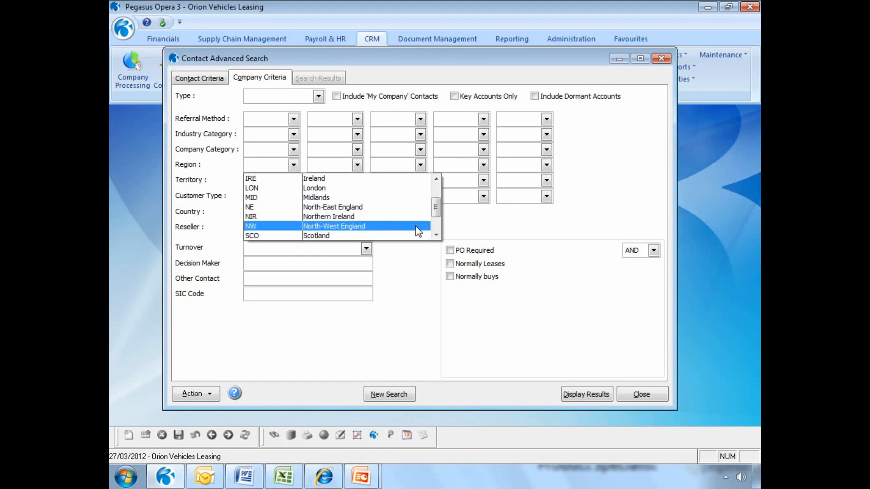
pyautogui.click(421, 228)
pyautogui.click(357, 165)
pyautogui.scroll(-2, 500, 235)
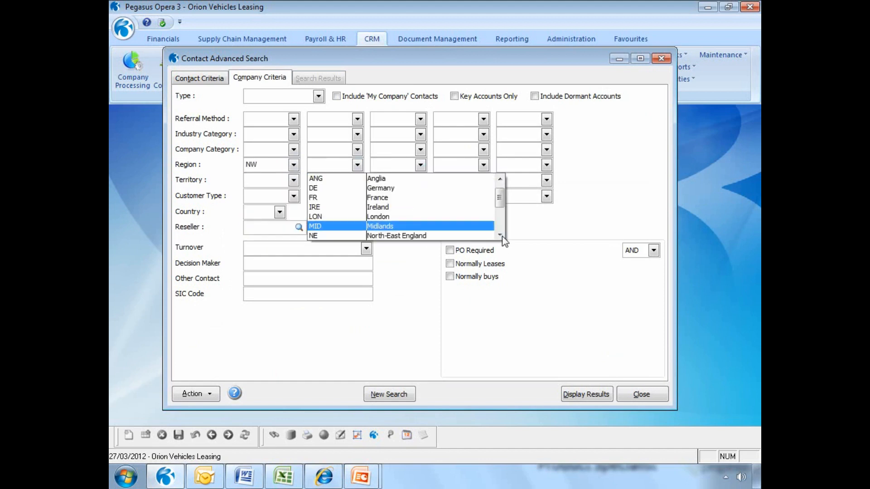
pyautogui.click(470, 209)
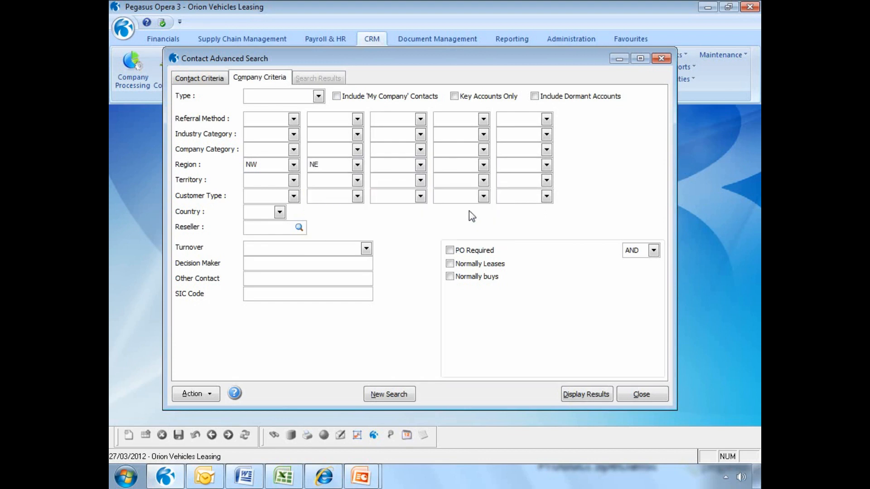
pyautogui.click(572, 391)
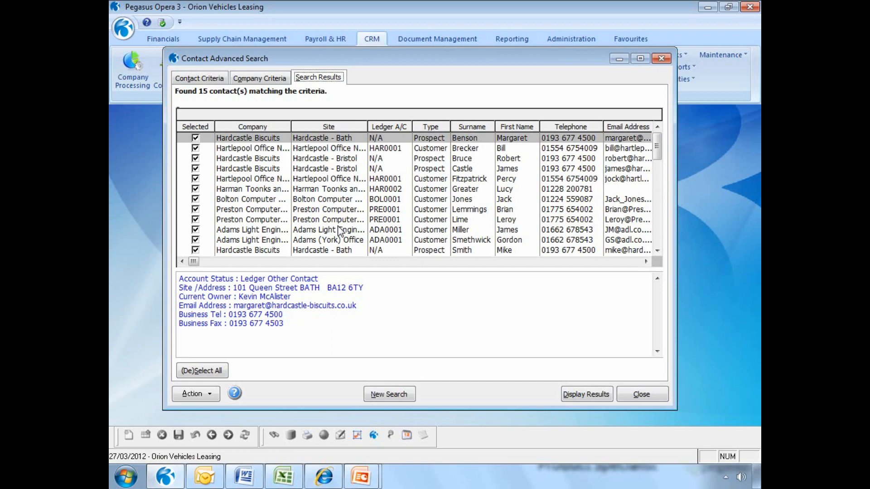
# - Deselect both Hardcastle - Bristol contacts and the lower visible Hardcastle - Bath contact in the search results
pyautogui.click(196, 158)
pyautogui.click(197, 168)
pyautogui.click(195, 250)
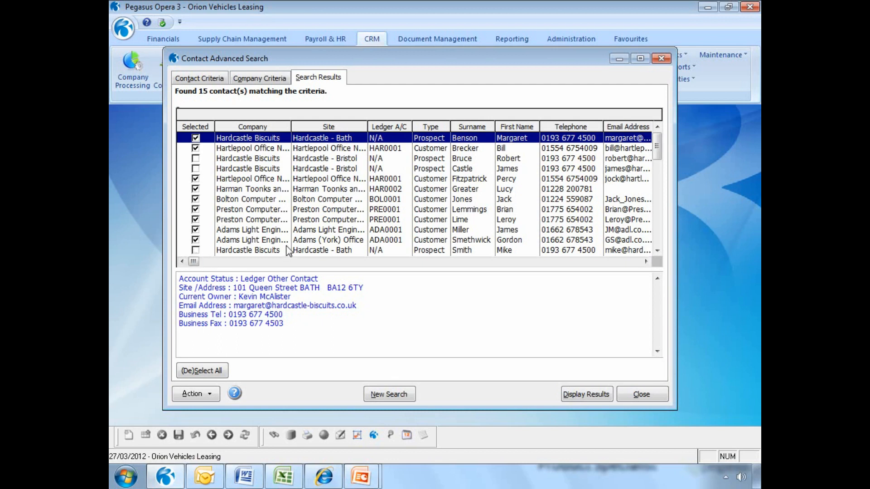
# - Add the selected contacts to a new group named Marketing Campaign Group
pyautogui.click(218, 394)
pyautogui.click(254, 341)
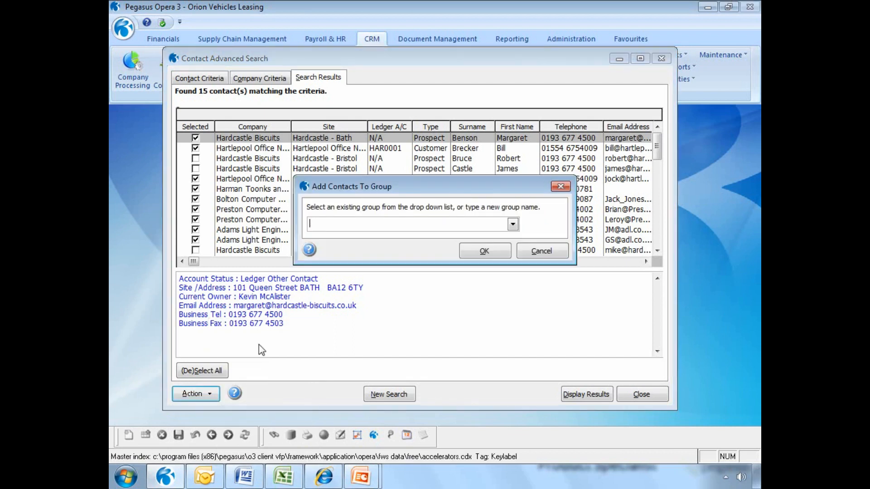
pyautogui.write('Marketing')
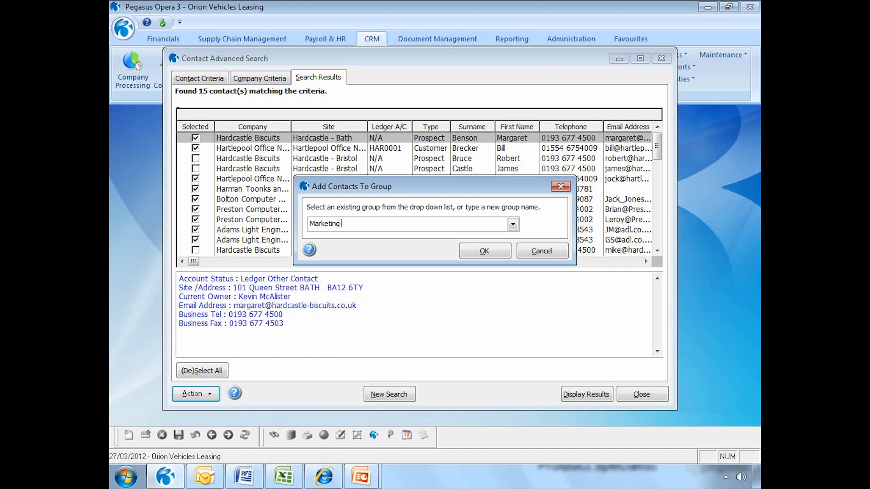
pyautogui.write(' Campaign Group')
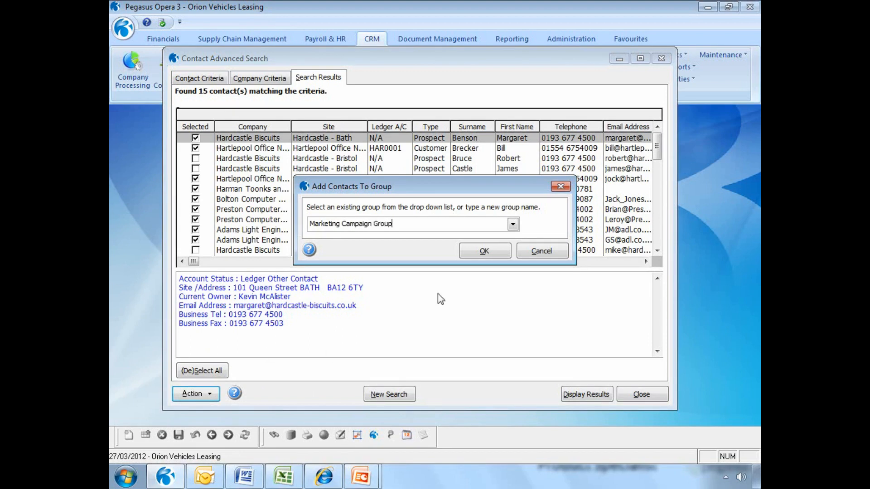
pyautogui.click(474, 253)
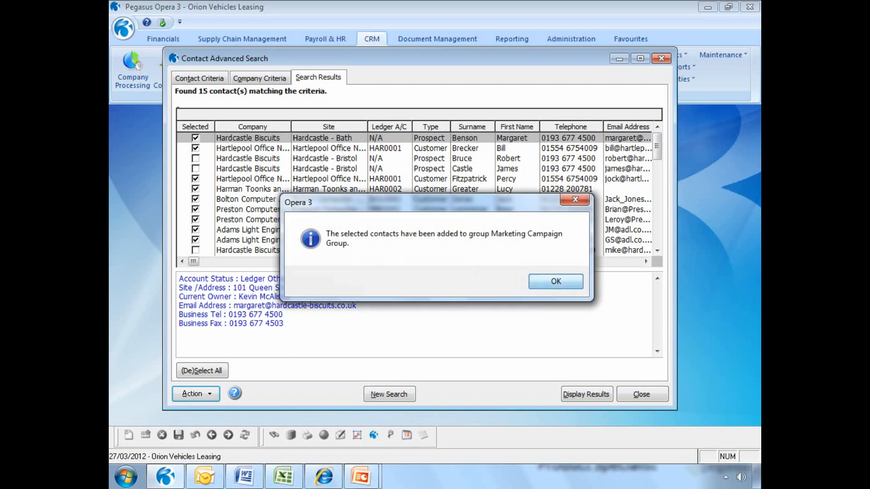
pyautogui.click(539, 280)
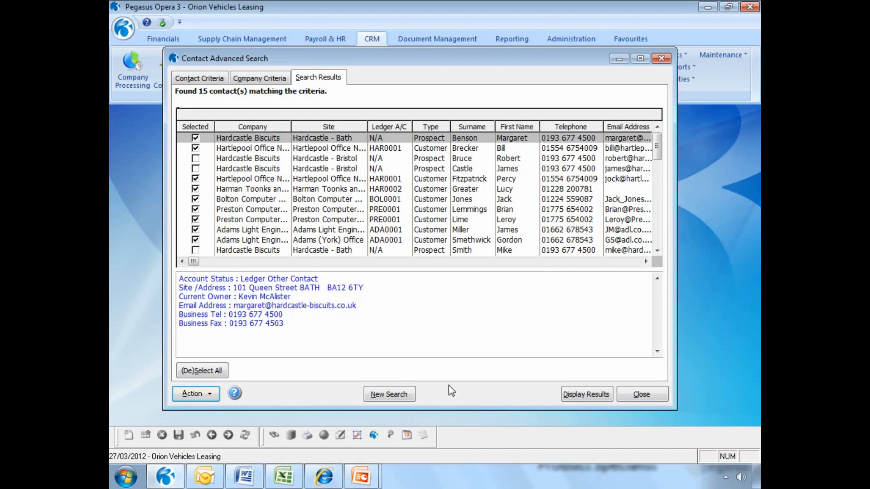
# - Run a mail merge for the selected contacts with the MKG Marketing Campaign template, output to the word processor and recorded in history
pyautogui.click(213, 394)
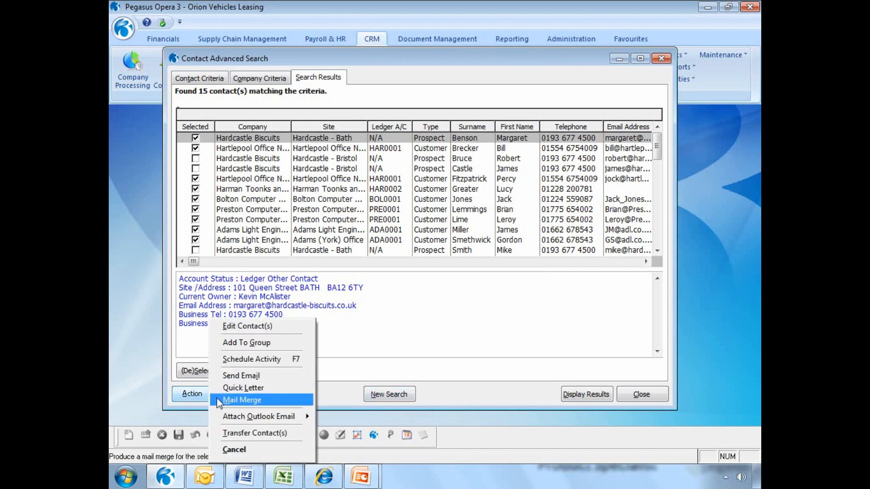
pyautogui.click(221, 399)
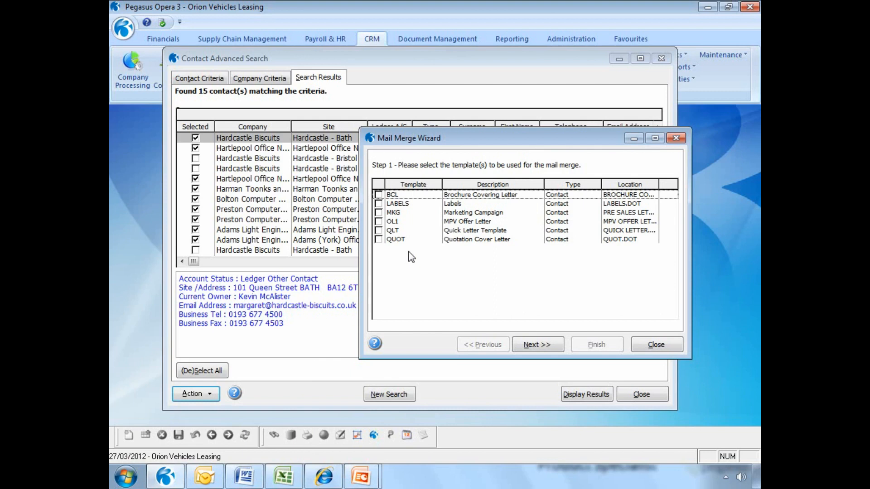
pyautogui.click(378, 213)
pyautogui.click(537, 346)
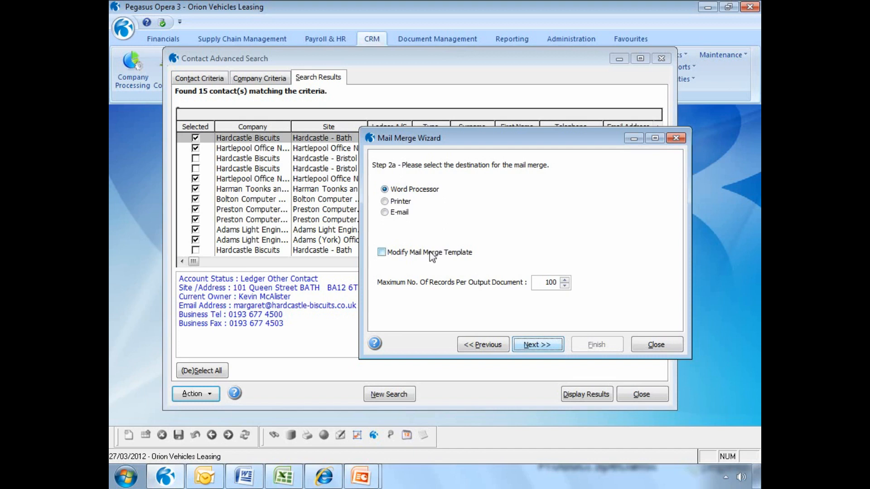
pyautogui.click(526, 345)
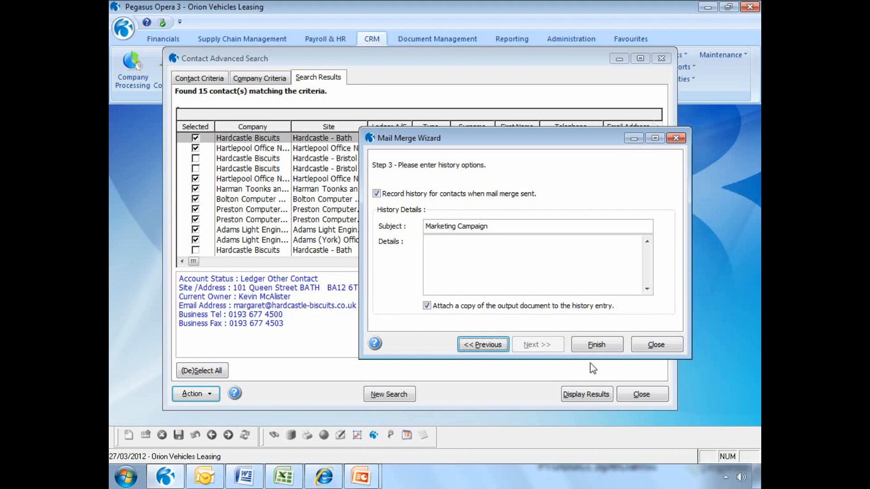
pyautogui.click(601, 346)
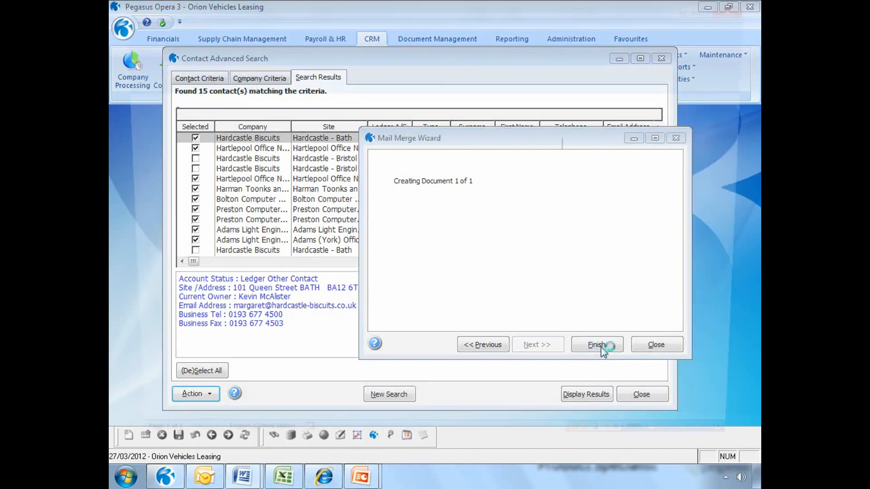
# - Look through the merged letters in Word, close the document and acknowledge the mail merge completion
pyautogui.scroll(-15, 601, 347)
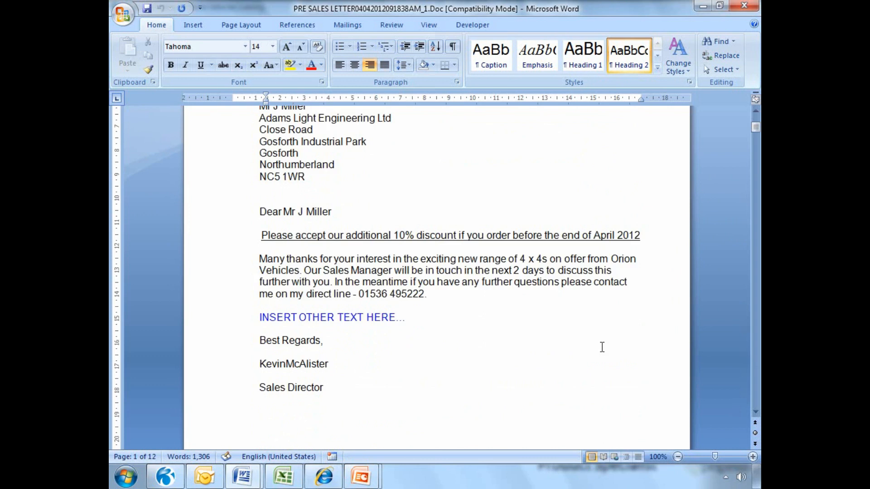
pyautogui.scroll(-15, 601, 347)
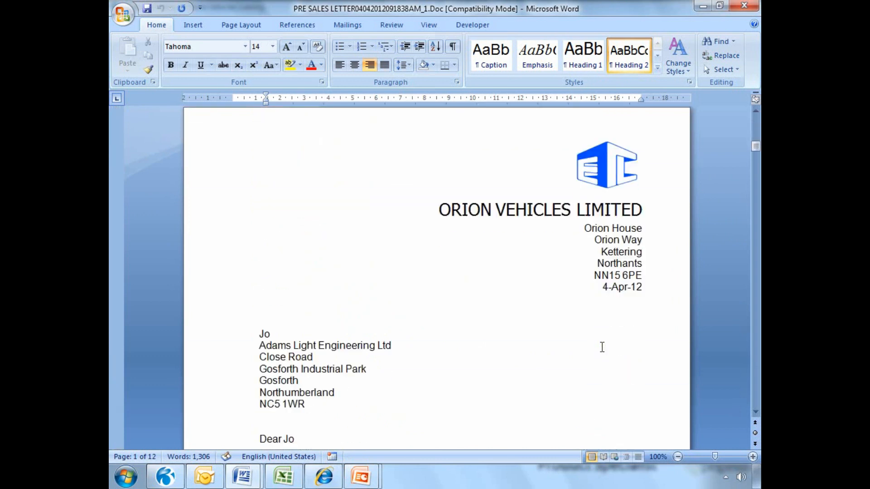
pyautogui.scroll(-15, 601, 347)
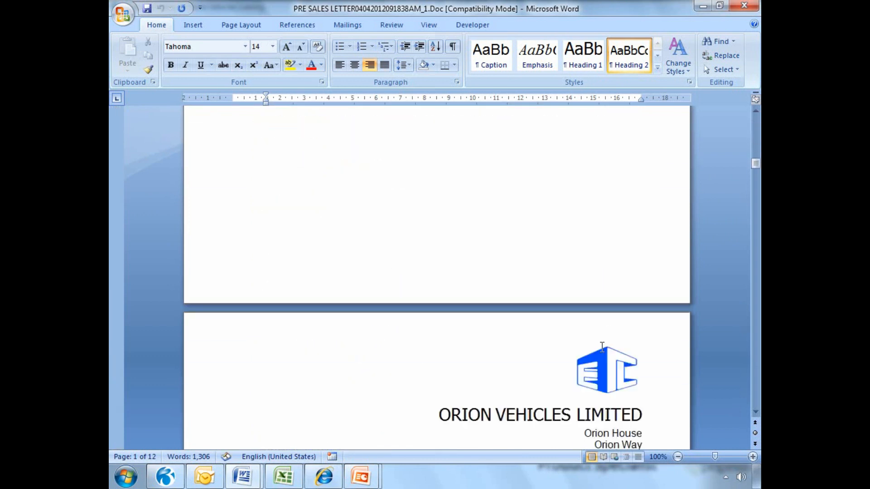
pyautogui.scroll(-15, 602, 347)
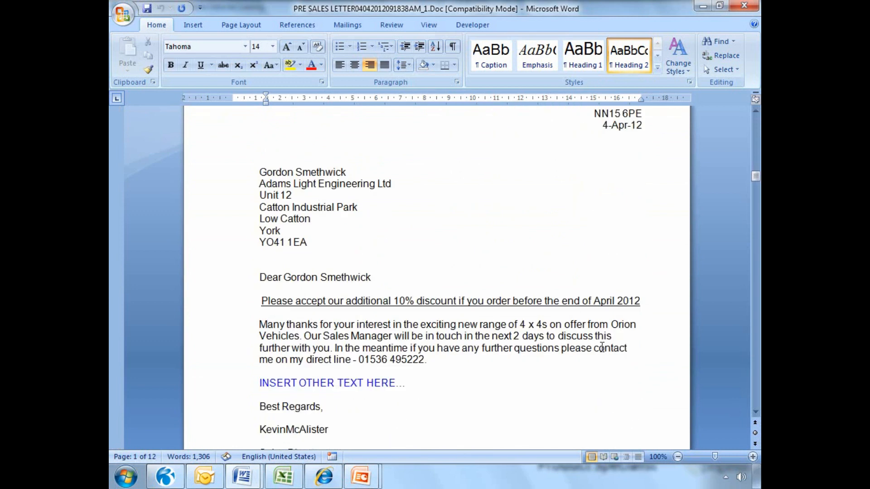
pyautogui.scroll(-10, 601, 347)
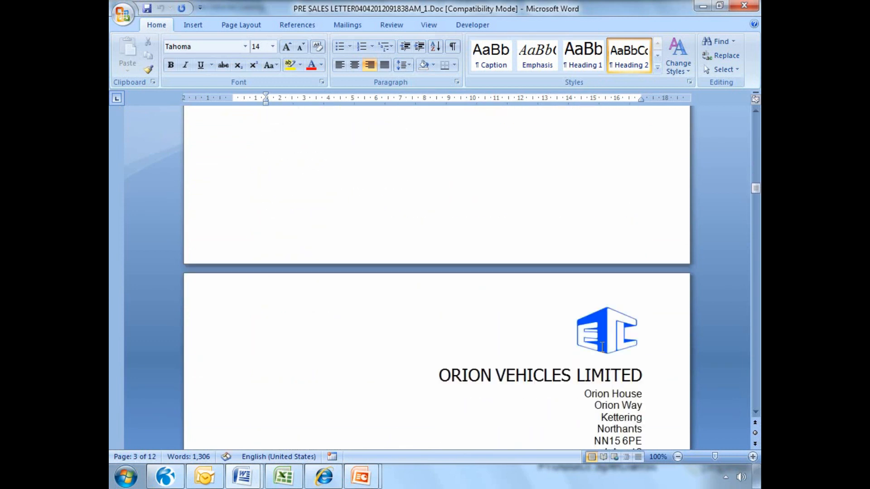
pyautogui.scroll(-1, 601, 347)
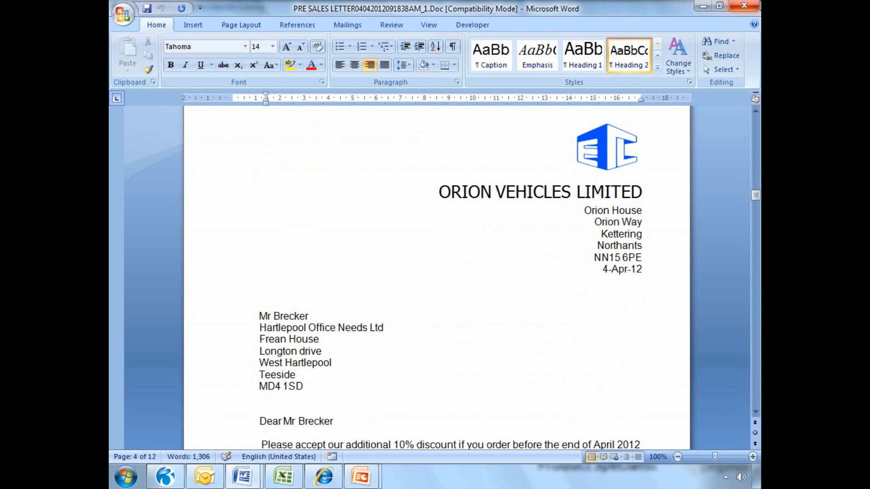
pyautogui.click(744, 6)
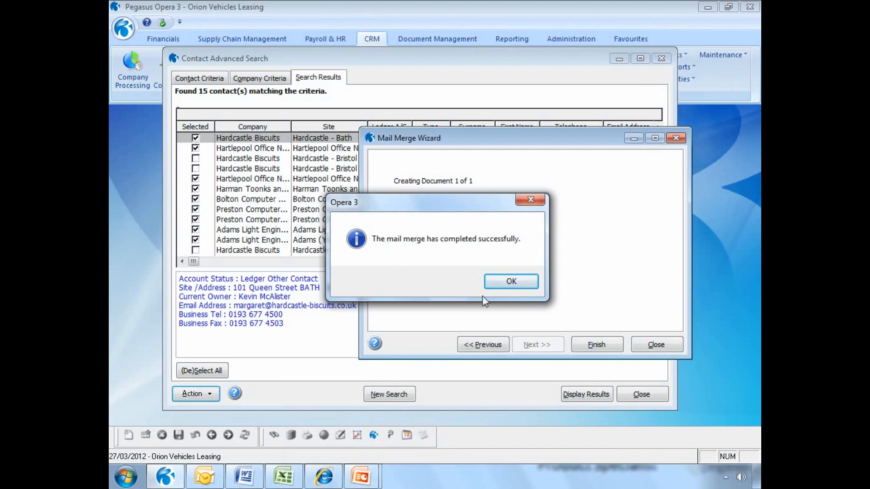
pyautogui.click(512, 282)
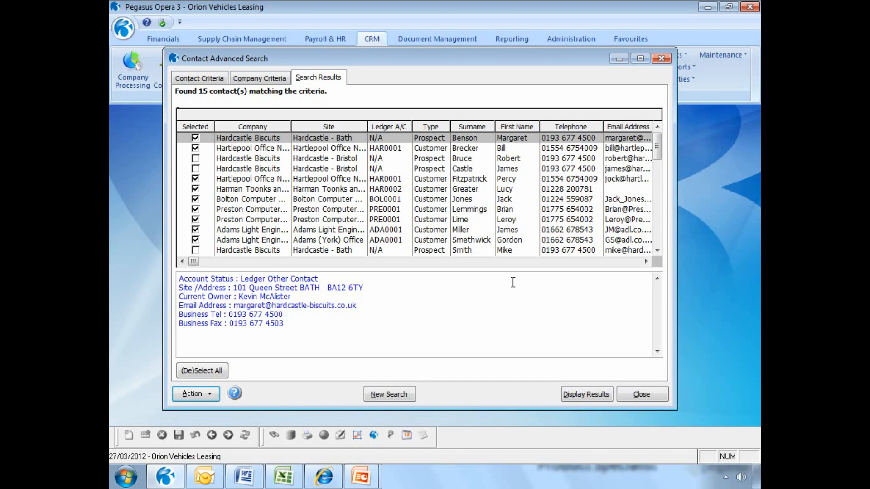
# - Schedule a new activity of type PSFLW Follow-up prospect for the selected contacts
pyautogui.click(204, 393)
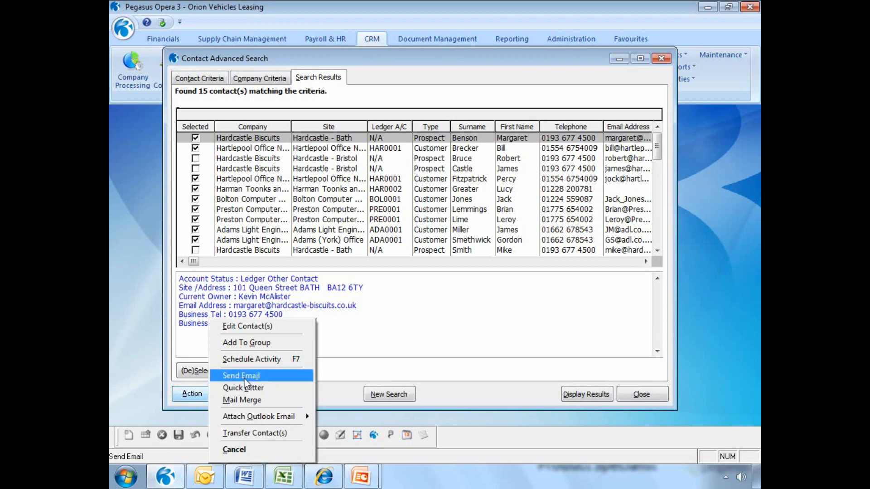
pyautogui.click(247, 359)
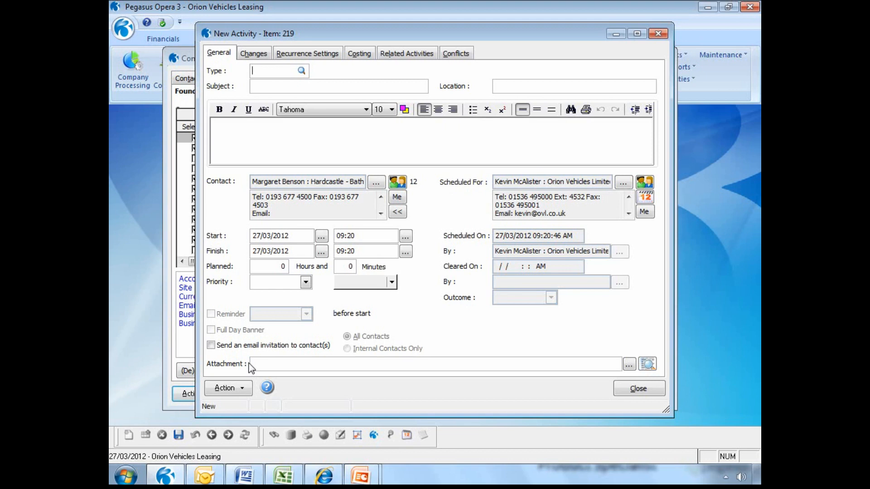
pyautogui.press('Tab')
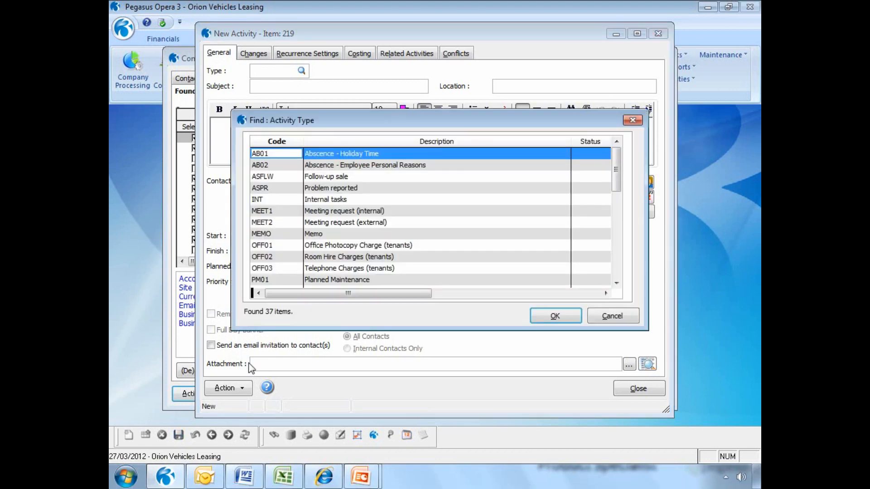
pyautogui.click(617, 283)
pyautogui.click(617, 283)
pyautogui.click(616, 283)
pyautogui.click(617, 283)
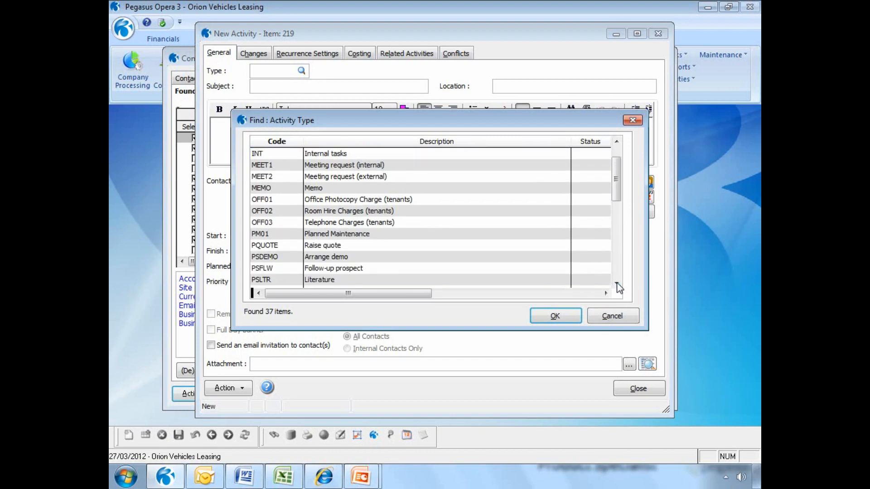
pyautogui.doubleClick(351, 271)
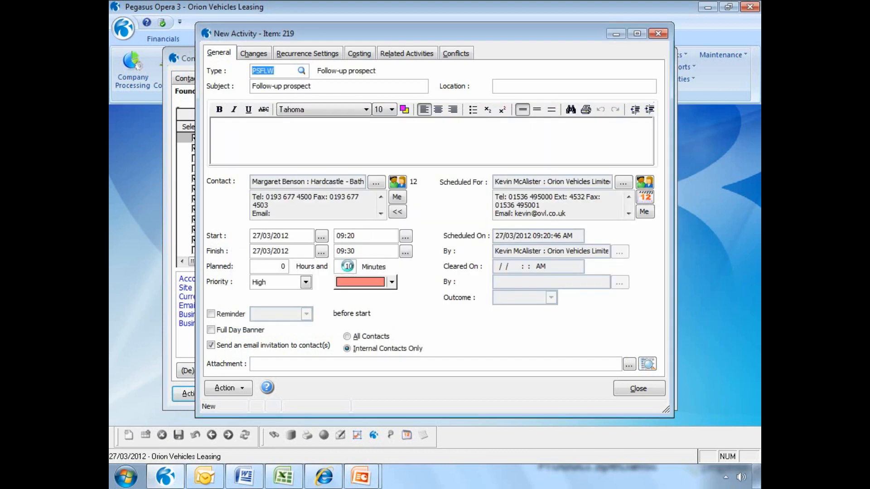
# - Set the activity's subject to "Follow up letters sent" and move its window aside to uncover the contact list
pyautogui.moveTo(304, 84); pyautogui.dragTo(278, 87)
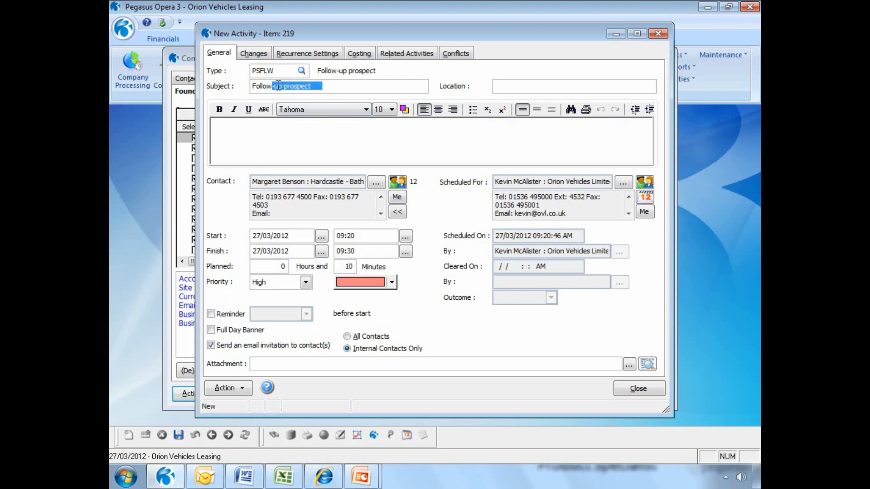
pyautogui.write('up letters sent')
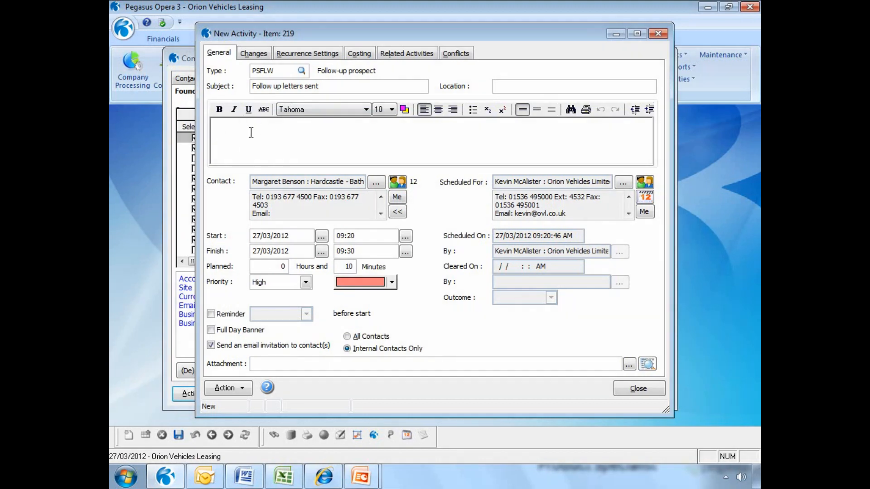
pyautogui.moveTo(286, 37); pyautogui.dragTo(374, 50)
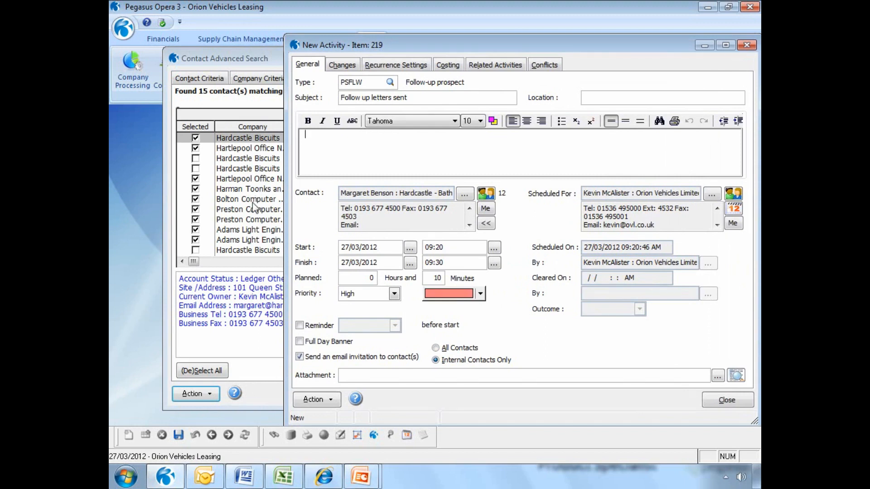
# - Set the follow-up to create a separate activity for each participant in its contact list
pyautogui.click(486, 194)
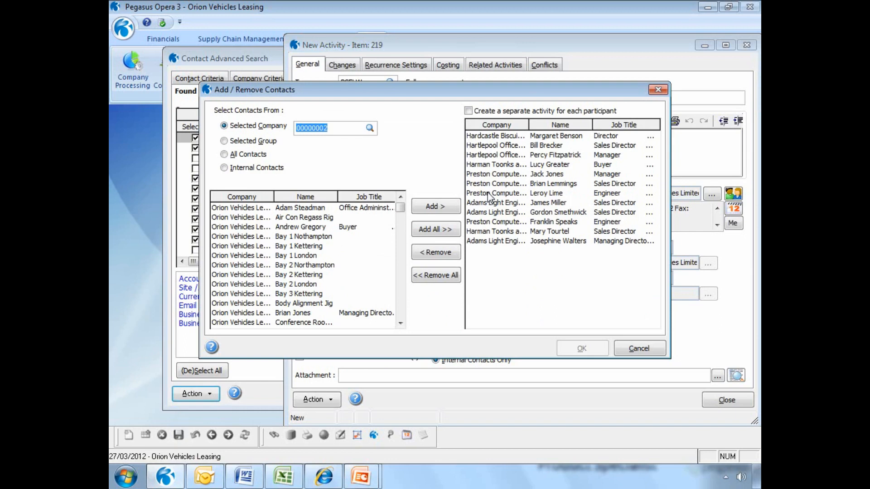
pyautogui.click(468, 111)
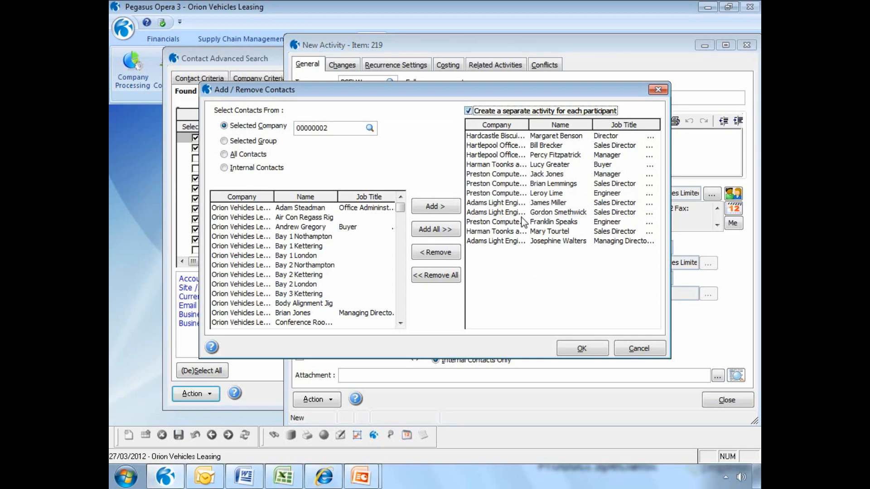
pyautogui.click(591, 348)
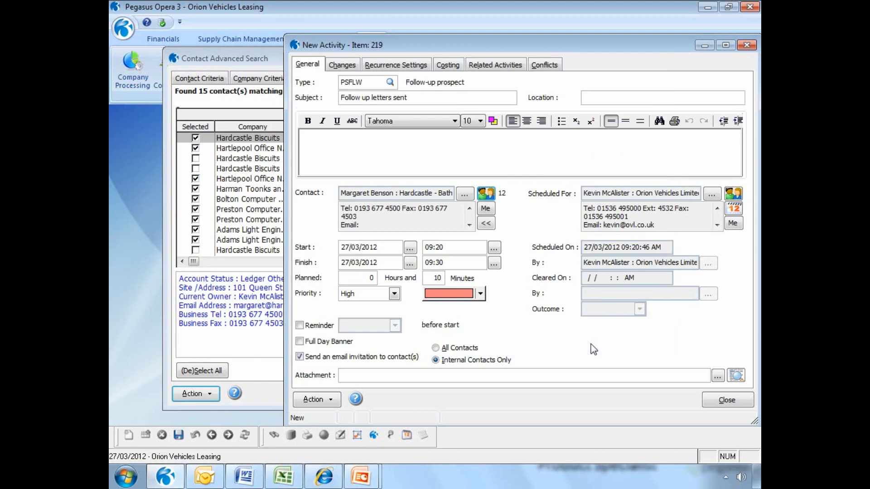
# - Schedule the activity on 03/04/2012 with a start time of 09:30 and a finish time of 11:30
pyautogui.click(410, 247)
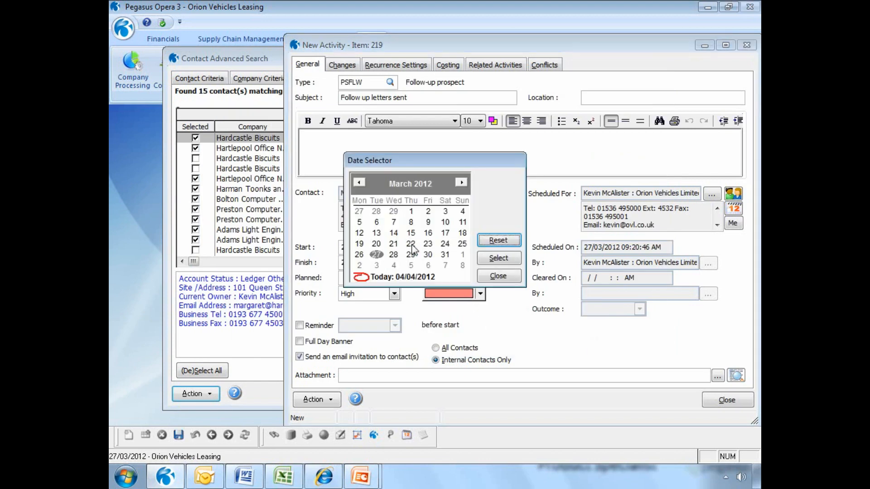
pyautogui.click(376, 266)
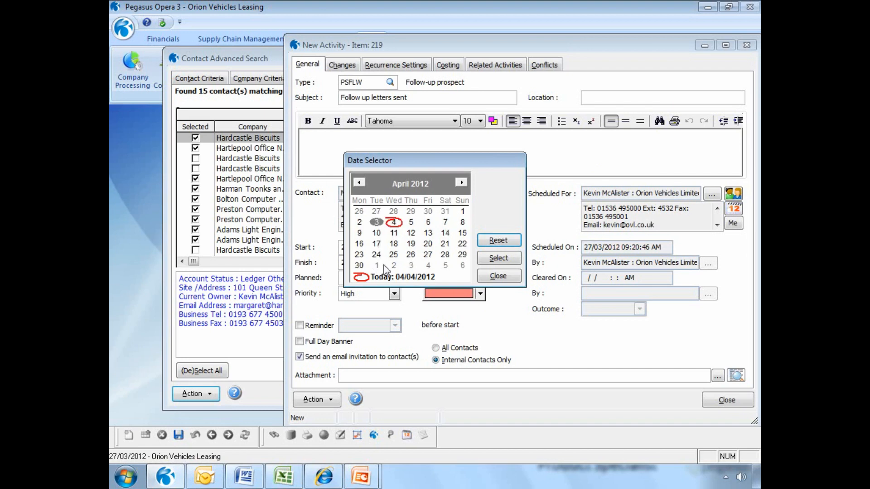
pyautogui.click(498, 258)
pyautogui.click(499, 249)
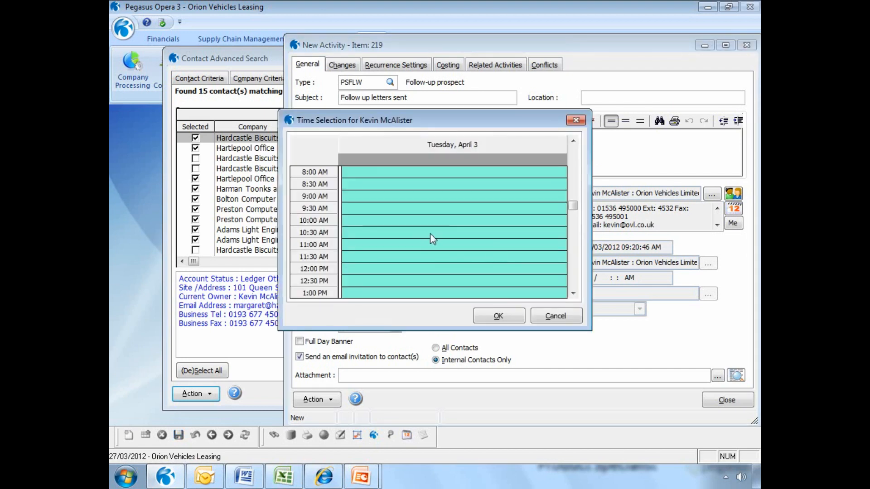
pyautogui.doubleClick(417, 210)
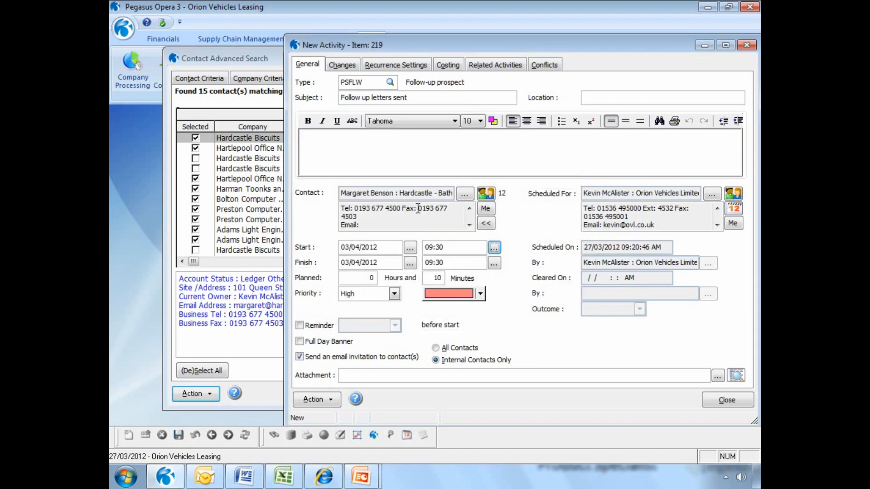
pyautogui.click(494, 262)
pyautogui.doubleClick(403, 262)
# - Choose High as the activity's priority and give it a magenta display colour
pyautogui.click(397, 295)
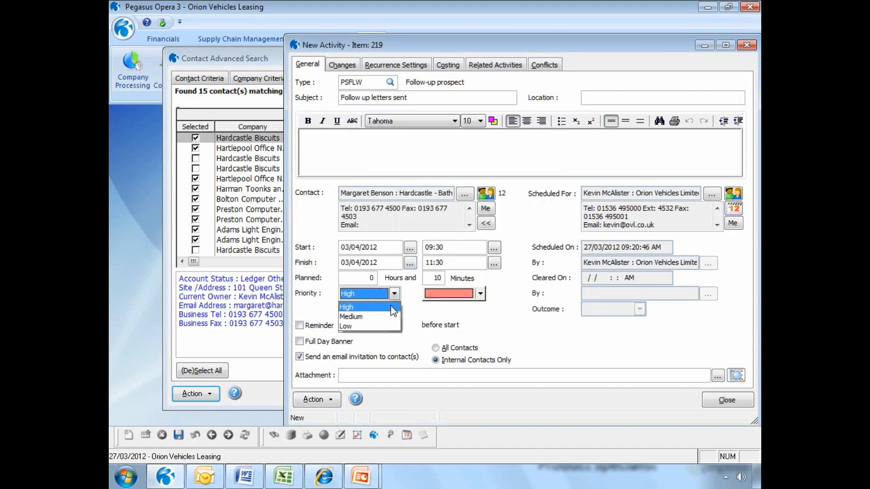
pyautogui.click(390, 306)
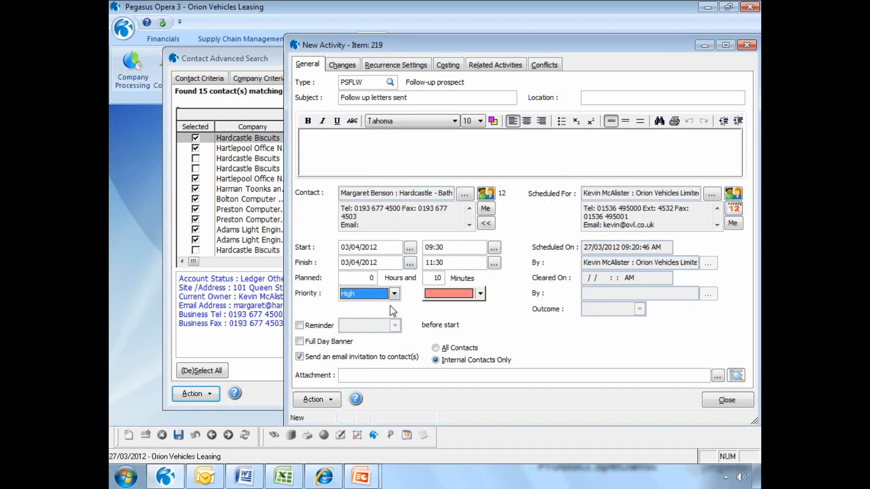
pyautogui.click(480, 294)
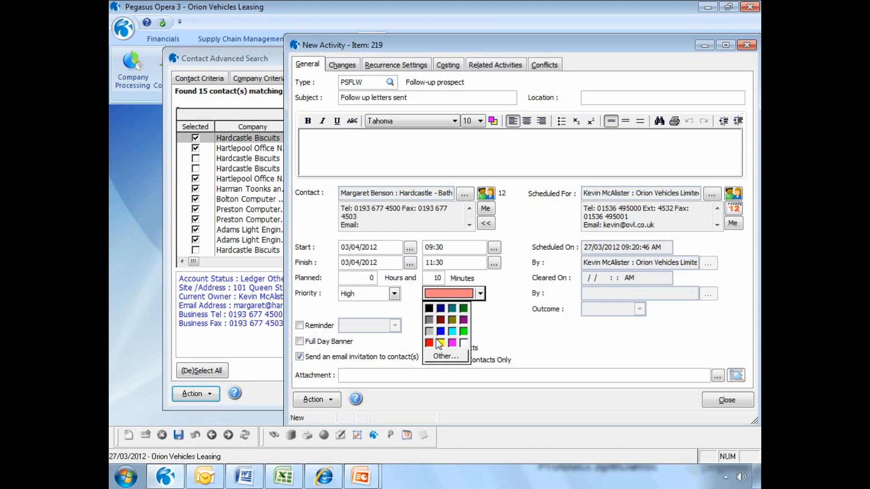
pyautogui.click(452, 343)
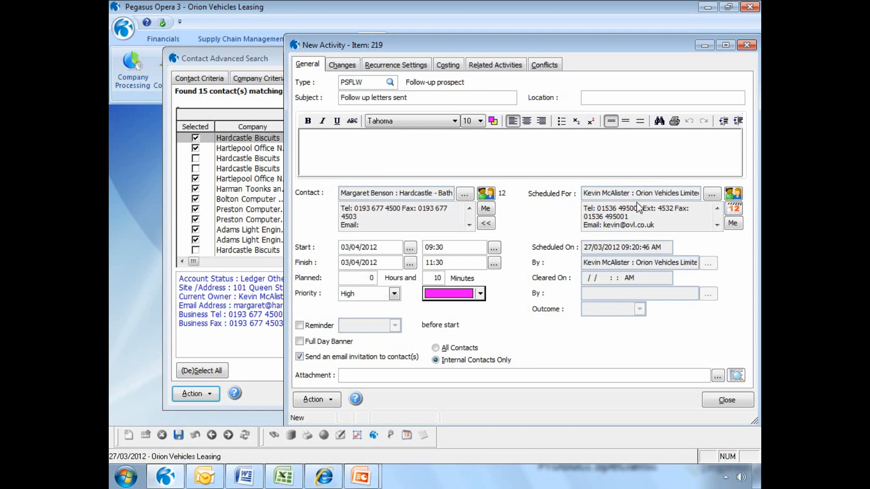
# - Examine the contacts the activity can be scheduled for and the assigned person's monthly calendar for April 2012
pyautogui.click(711, 195)
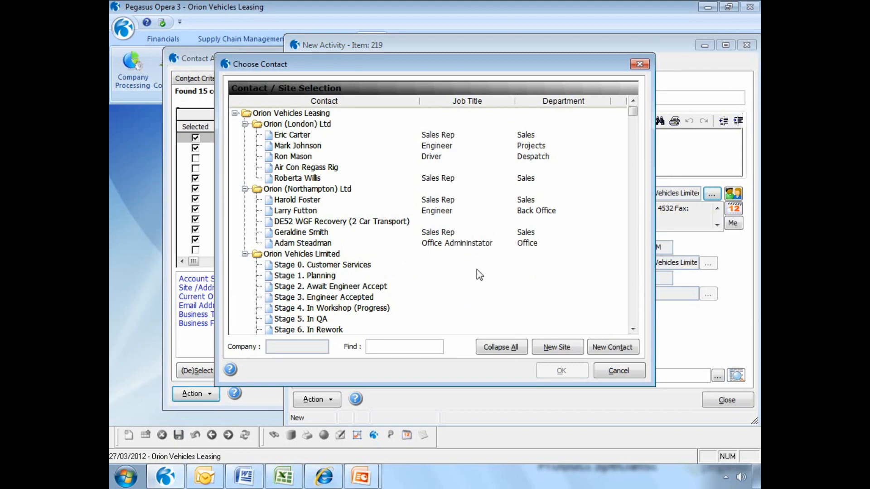
pyautogui.click(609, 372)
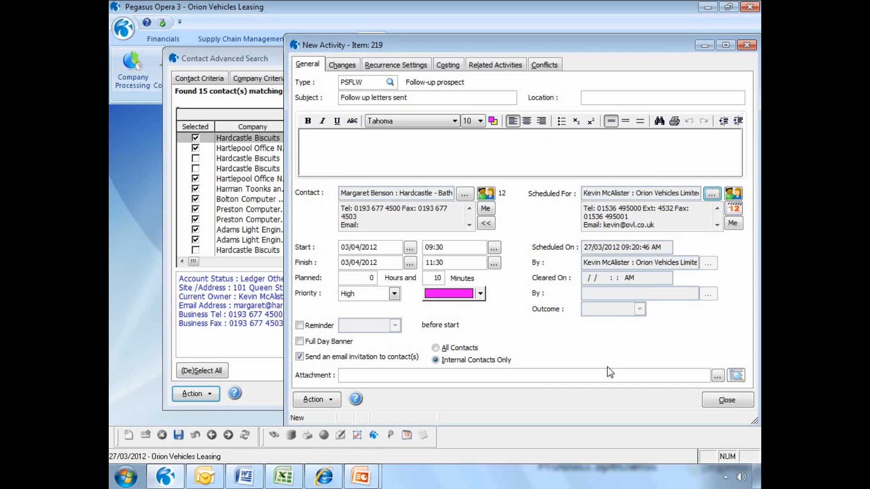
pyautogui.click(734, 209)
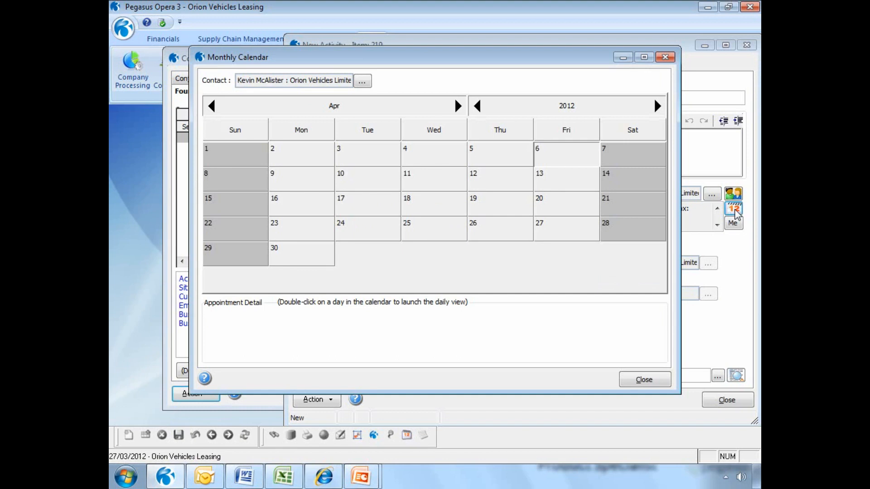
pyautogui.click(659, 382)
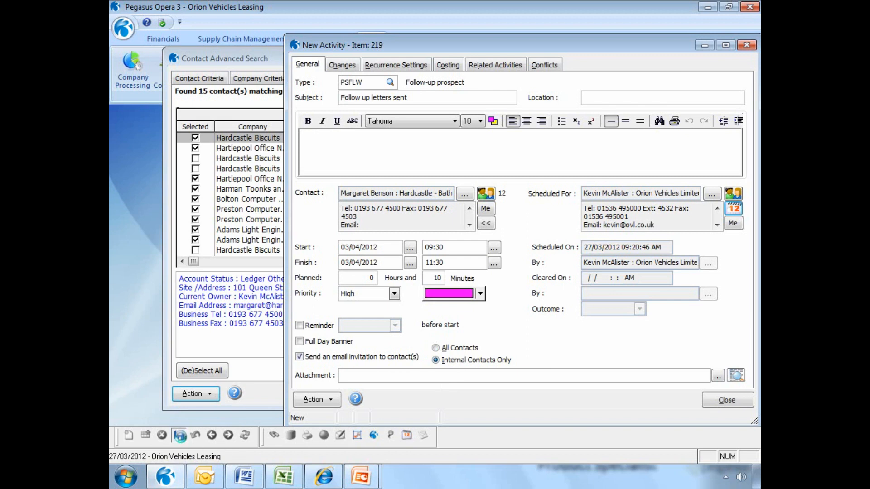
# - Save the activity for all participants and dismiss the invitation email without sending it
pyautogui.click(179, 436)
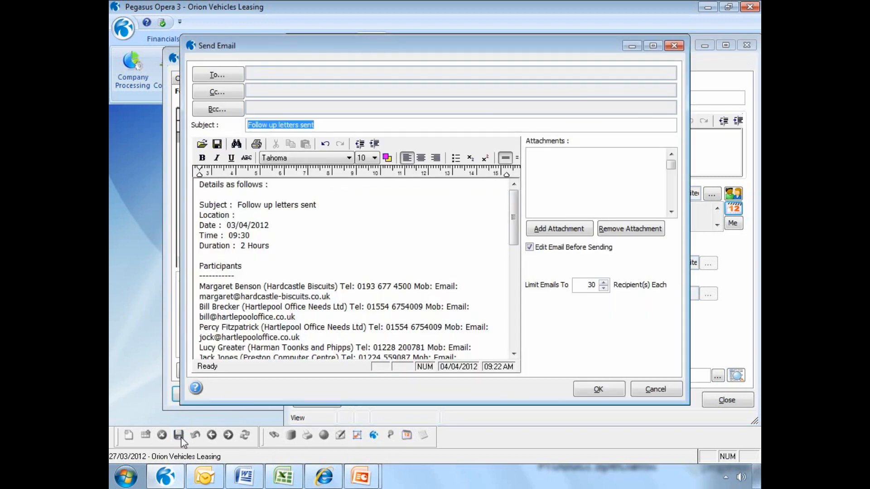
pyautogui.click(655, 392)
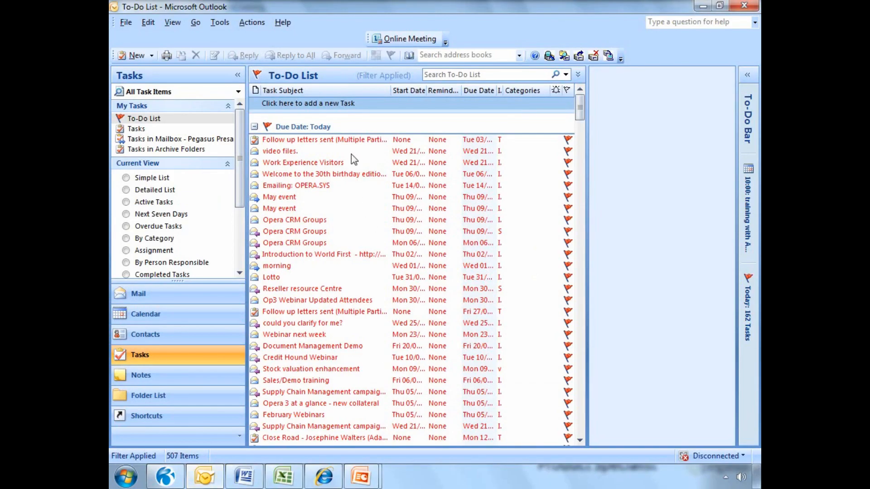
# - Open the "Follow up letters sent" task due 03/04/2012 in Outlook's To-Do List, review its participants and close it
pyautogui.click(345, 140)
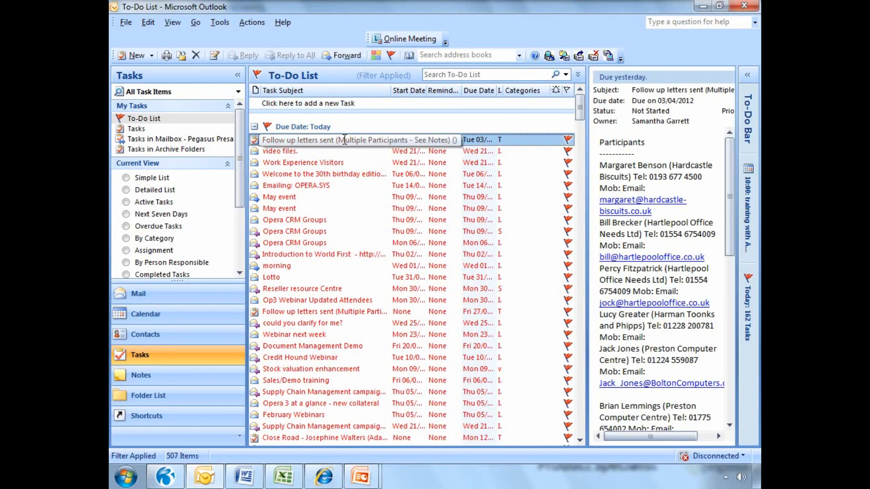
pyautogui.doubleClick(344, 140)
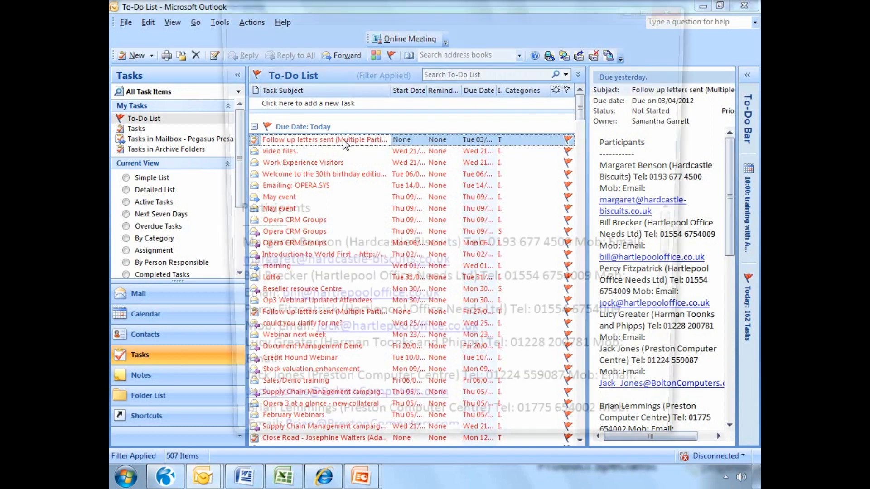
pyautogui.moveTo(684, 281); pyautogui.dragTo(696, 265)
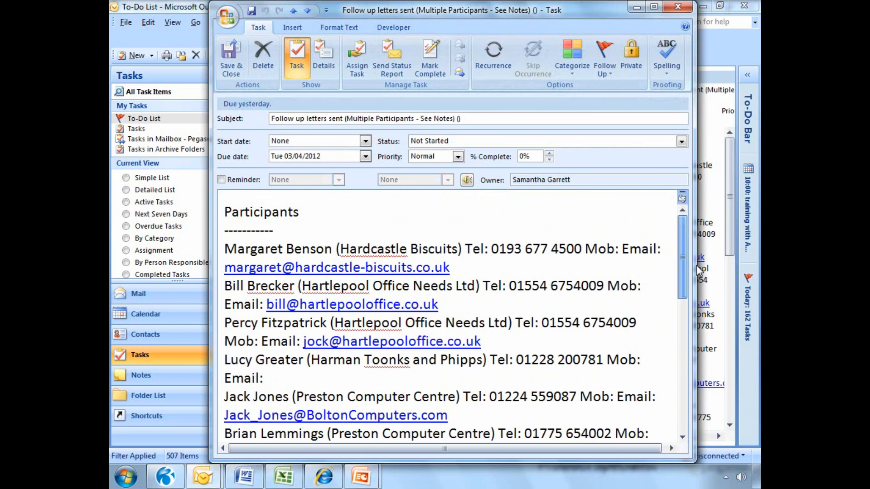
pyautogui.click(678, 6)
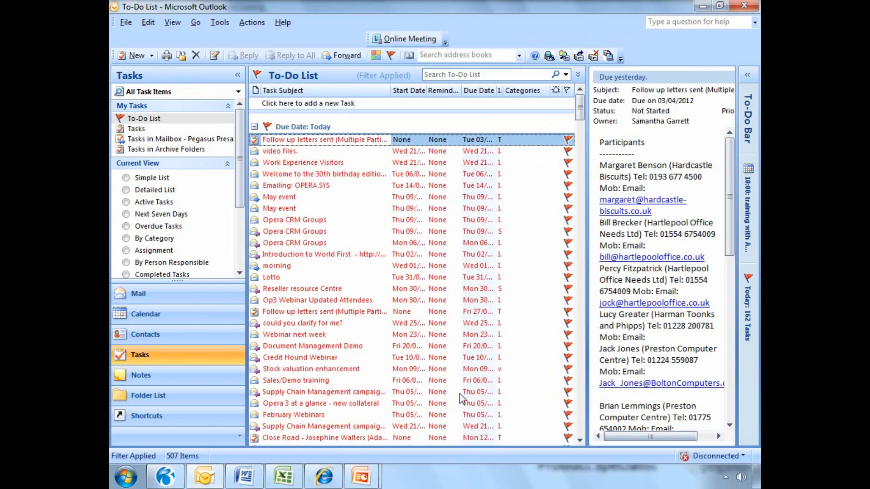
# - Switch back to Pegasus Opera 3 and close the activity and the contact advanced search
pyautogui.click(175, 484)
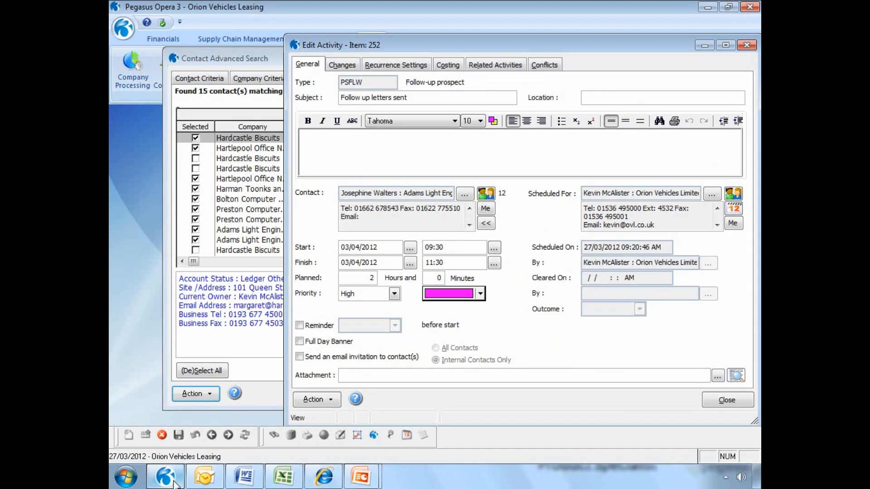
pyautogui.click(727, 400)
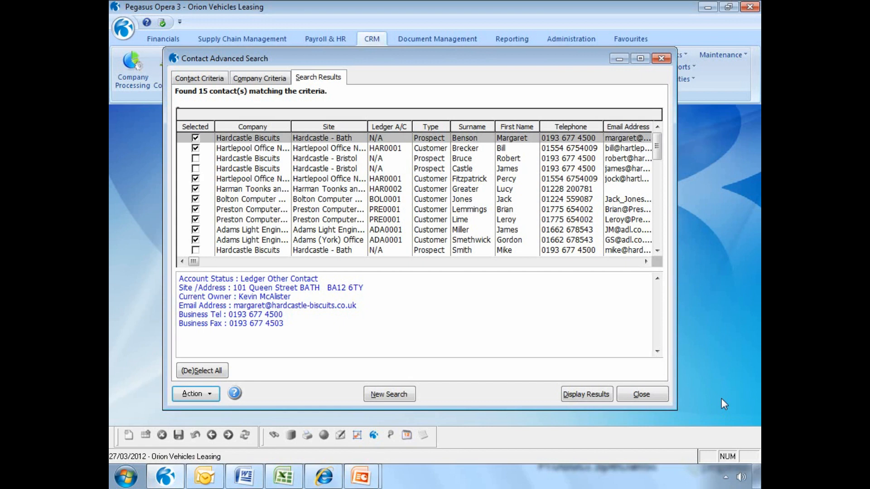
pyautogui.click(662, 395)
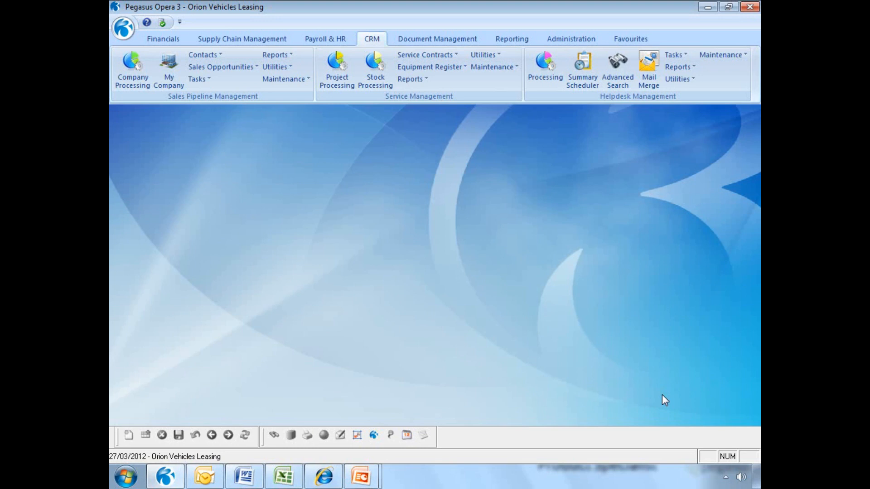
# - Show the activities in My Record under CRM contacts, filtered to Today and Future Dates
pyautogui.click(215, 58)
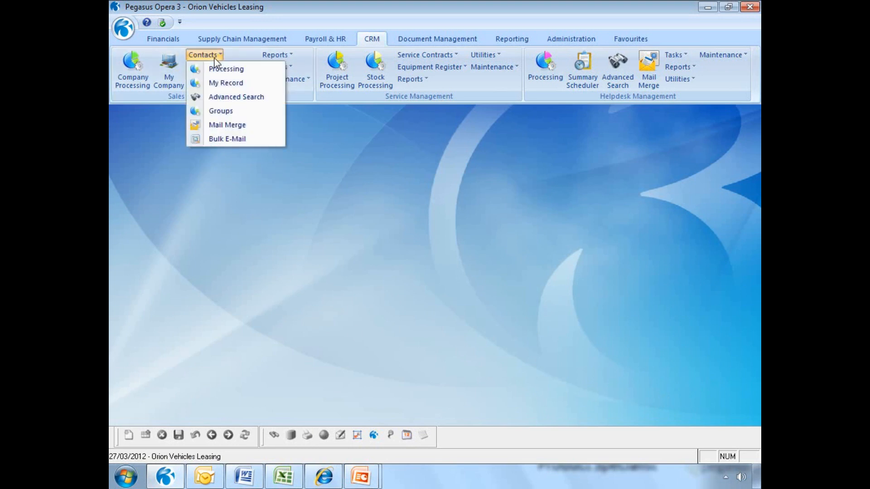
pyautogui.click(221, 83)
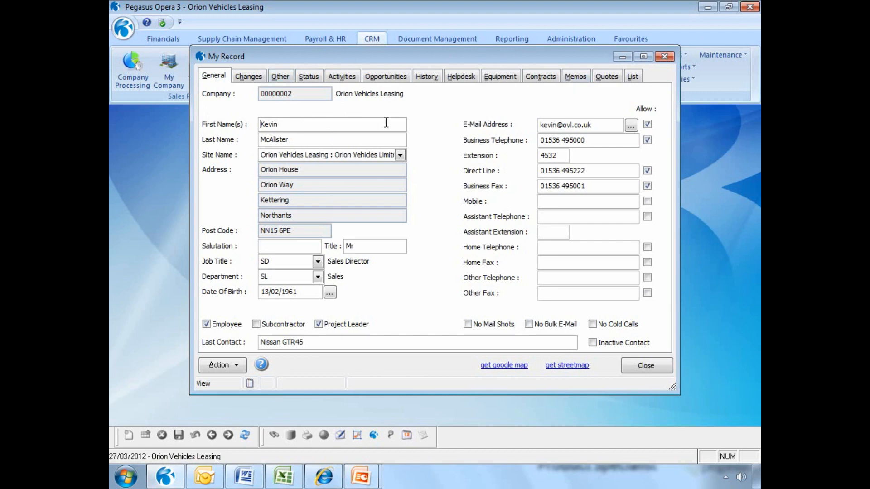
pyautogui.click(341, 77)
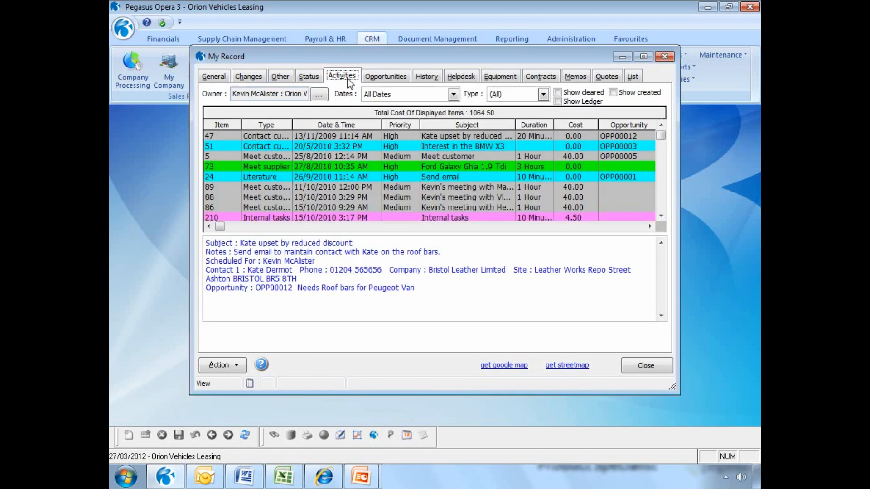
pyautogui.click(454, 94)
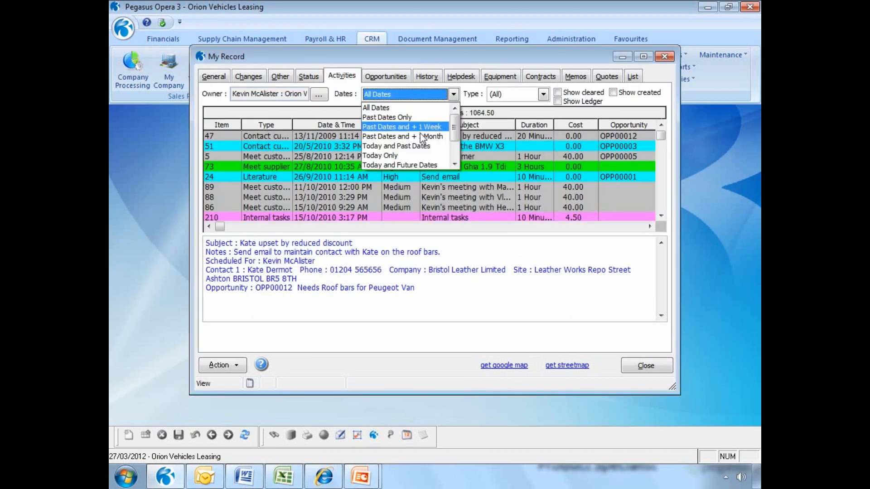
pyautogui.click(414, 164)
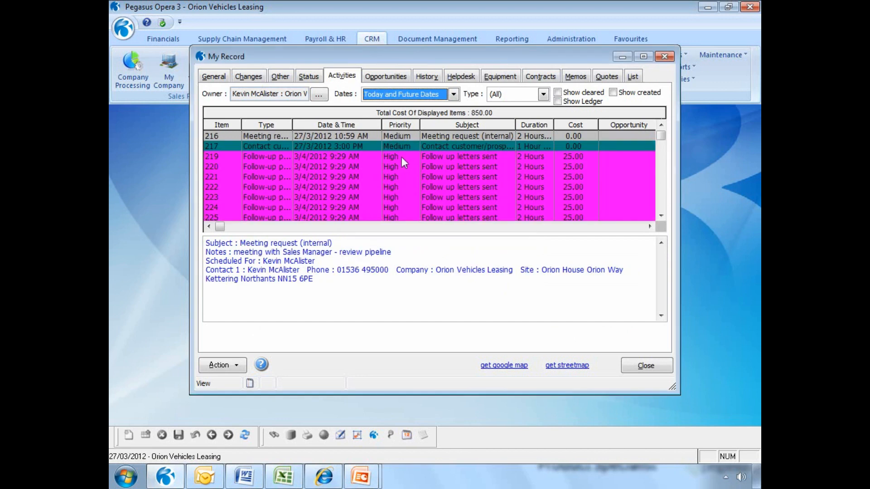
# - Go through the "Follow up letters sent" activities one by one and examine each one's contact details
pyautogui.click(402, 157)
pyautogui.click(402, 166)
pyautogui.click(401, 176)
pyautogui.click(401, 186)
pyautogui.click(401, 197)
pyautogui.click(401, 207)
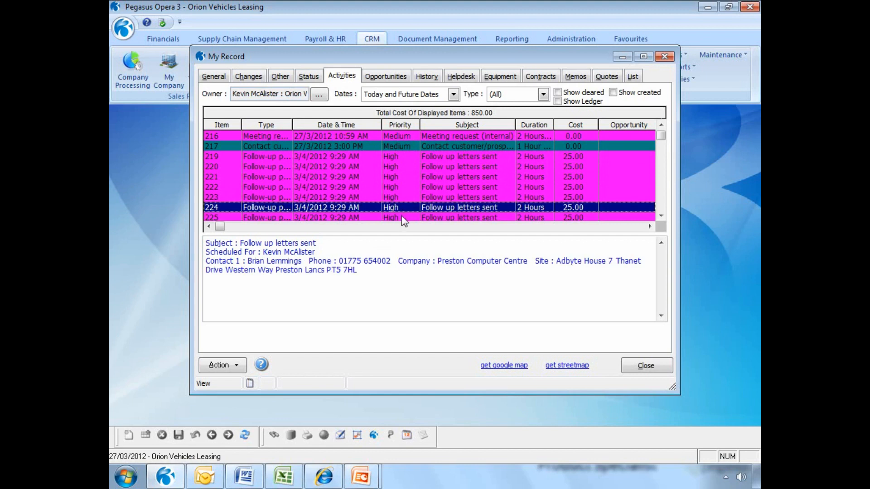
pyautogui.click(402, 217)
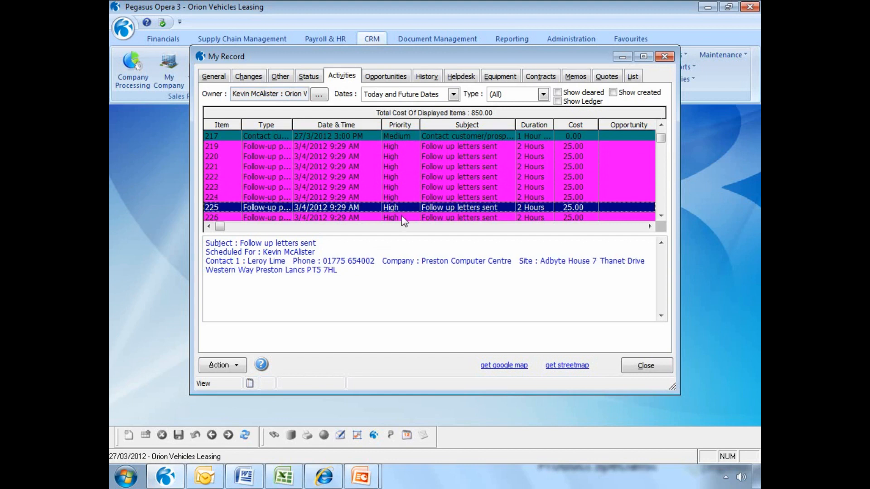
# - Clear activity 219 with a note that the contact would like a quote and outcome Ongoing, close it and include cleared activities in the list
pyautogui.click(403, 146)
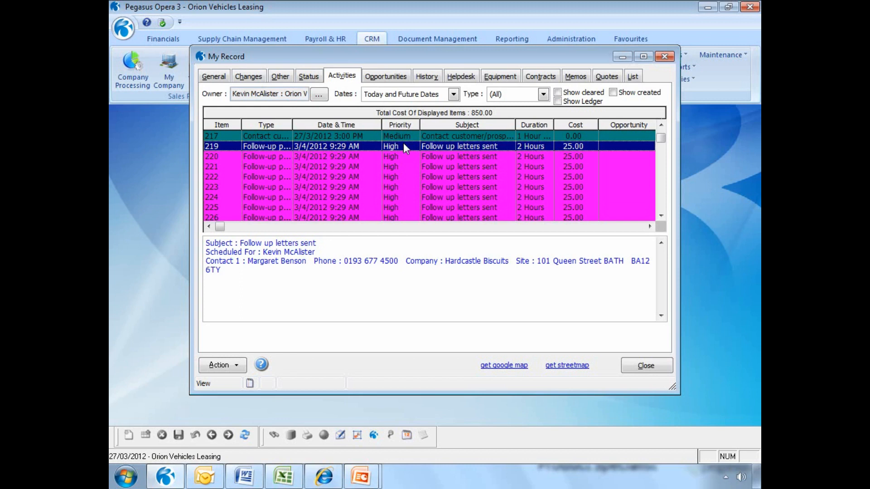
pyautogui.doubleClick(403, 145)
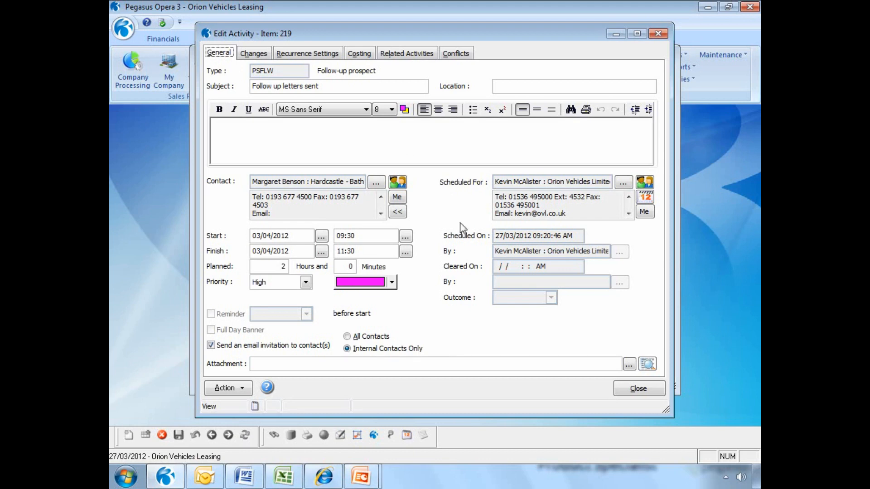
pyautogui.click(243, 390)
pyautogui.click(275, 377)
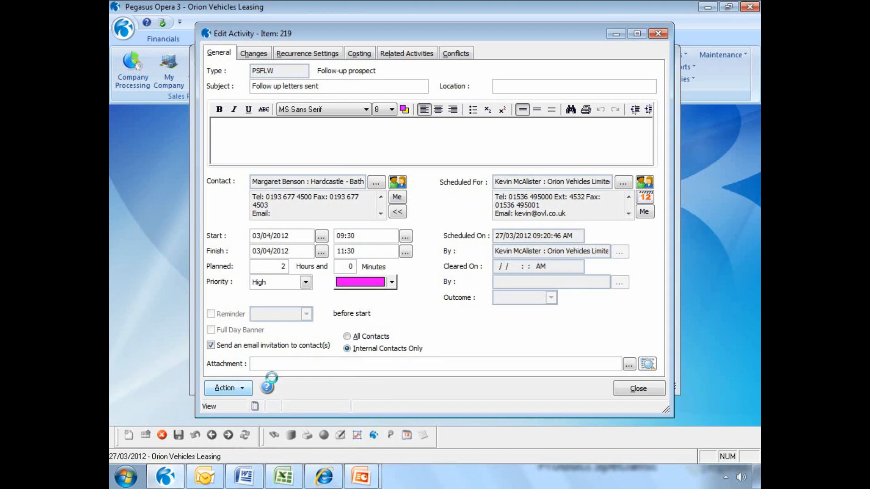
pyautogui.write('Mar')
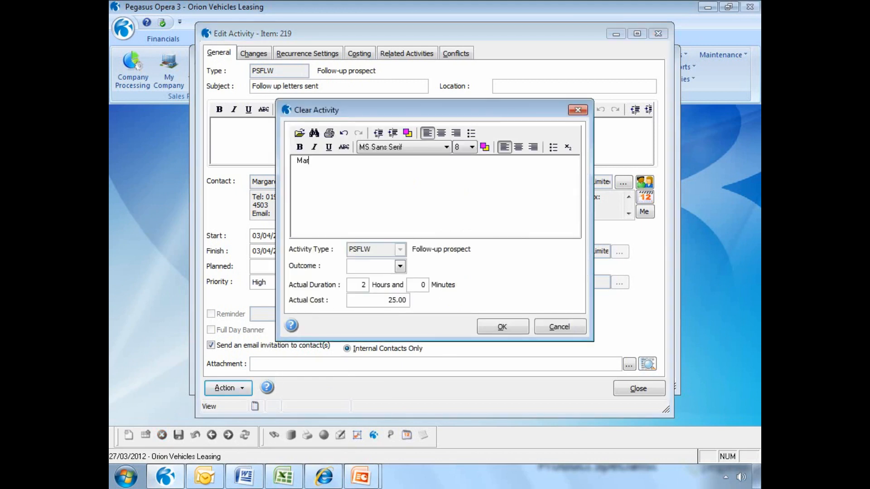
pyautogui.write('garet would like a quote')
pyautogui.click(400, 267)
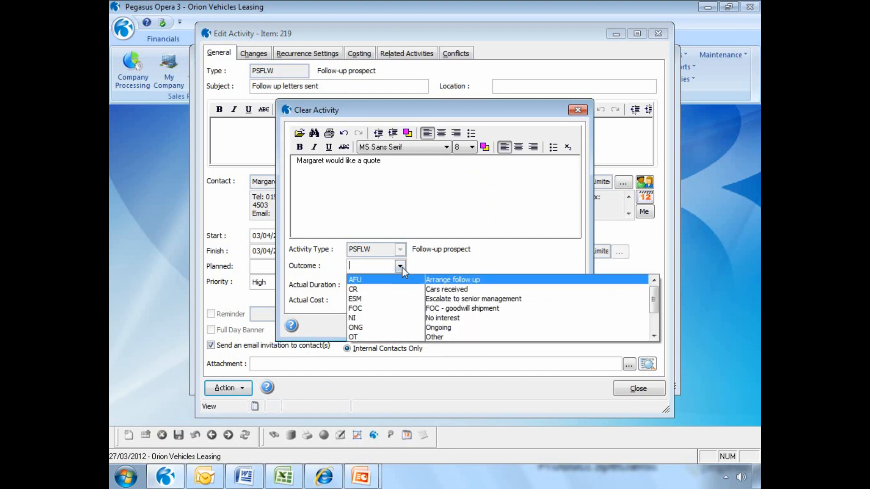
pyautogui.click(410, 327)
pyautogui.click(501, 327)
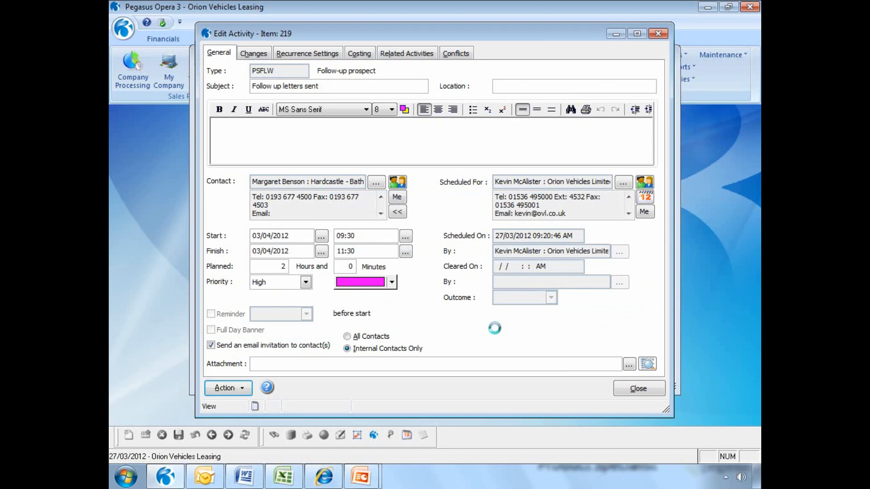
pyautogui.click(624, 390)
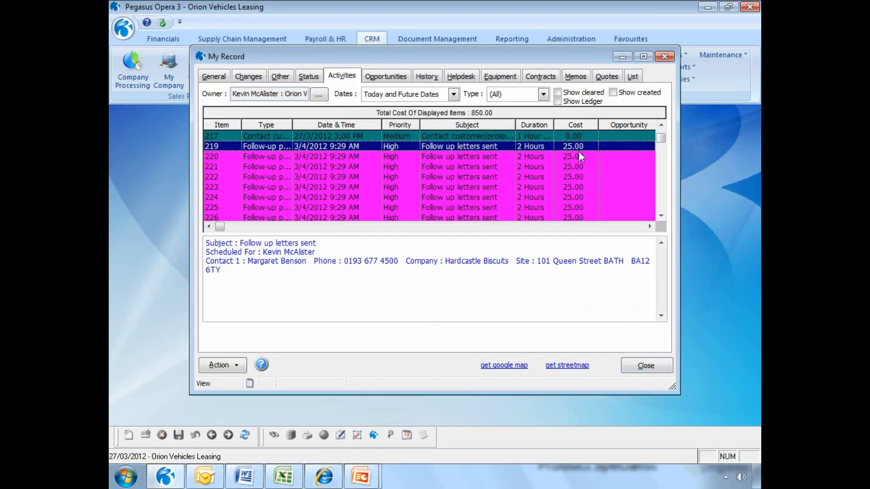
pyautogui.click(558, 93)
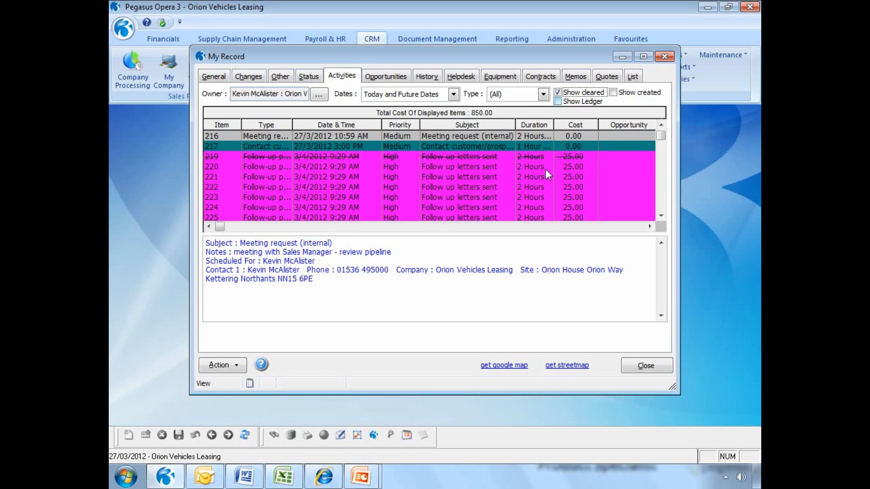
# - Create a new sales opportunity from My Record for Hardcastle Biscuits, finding the company by the reference HAR
pyautogui.click(388, 77)
pyautogui.click(236, 364)
pyautogui.click(254, 371)
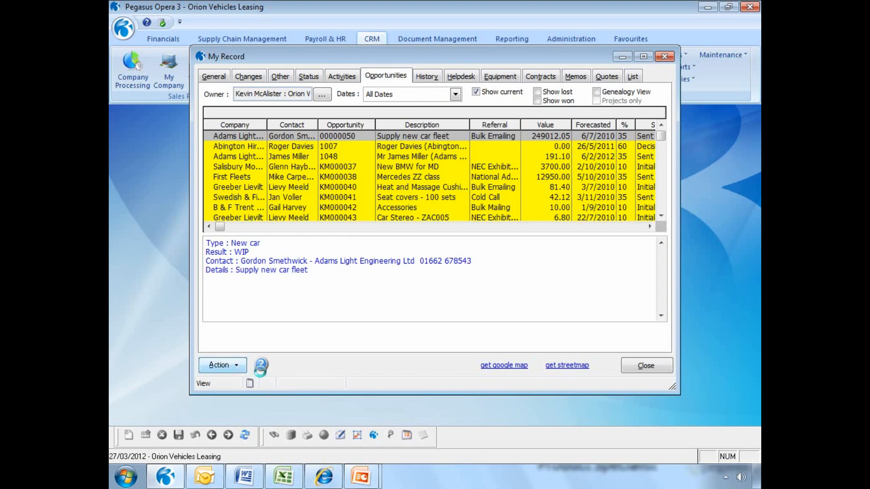
pyautogui.write('har')
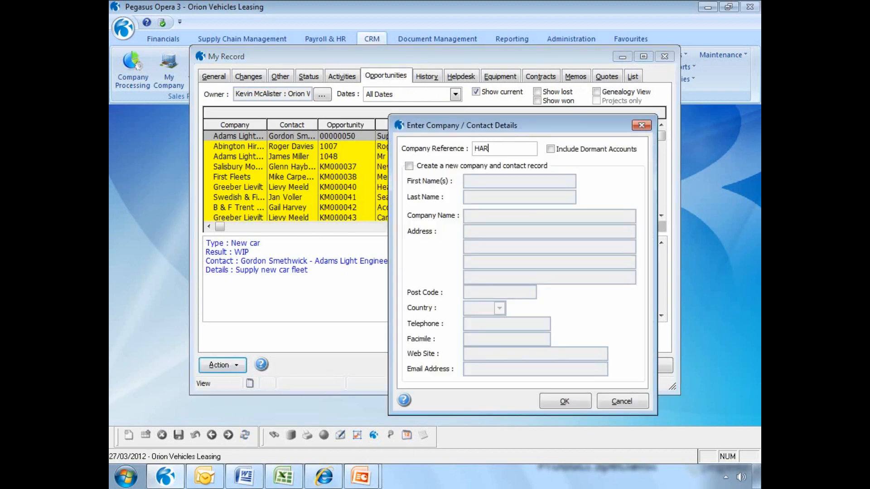
pyautogui.press('Return')
pyautogui.doubleClick(368, 177)
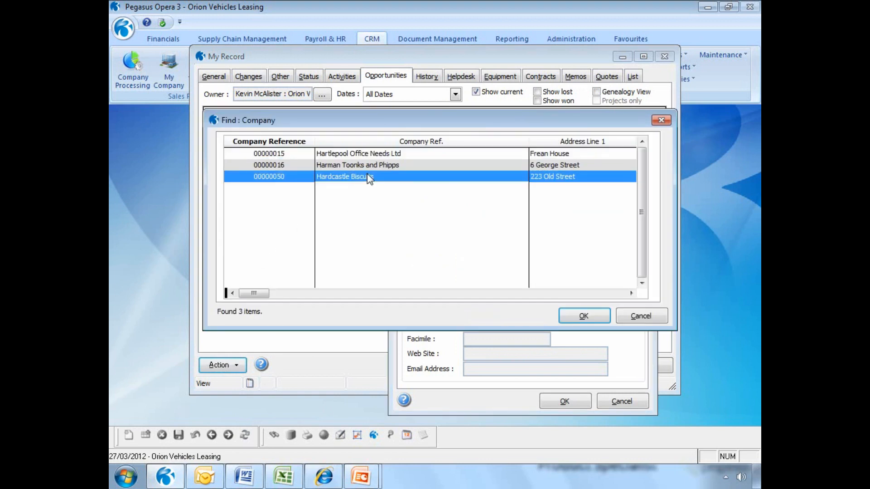
pyautogui.click(549, 401)
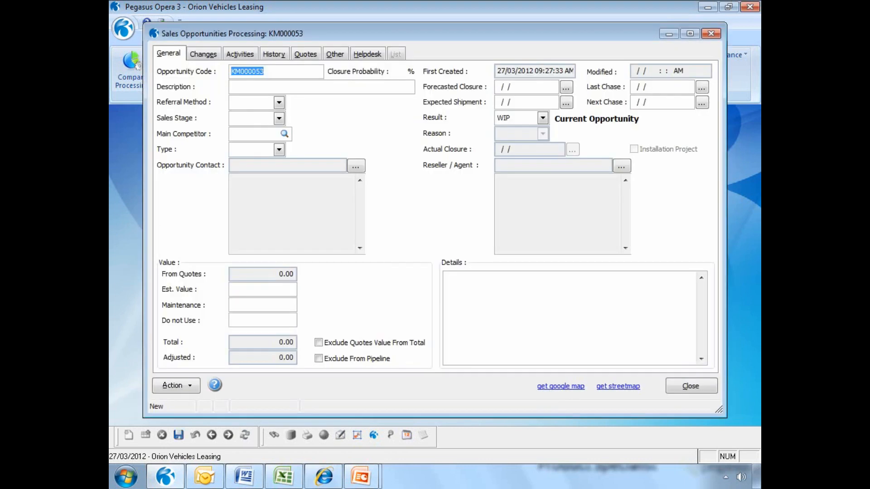
# - Describe the opportunity as "Is interested in some car accessories", with referral method Marketing Campaign and sales stage Sent Quote
pyautogui.click(315, 87)
pyautogui.write('Is intere')
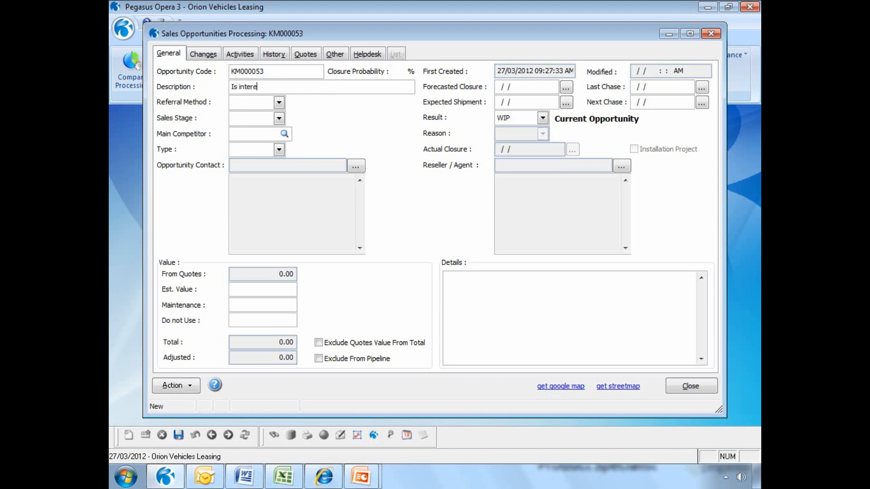
pyautogui.write('sted in some car accessories')
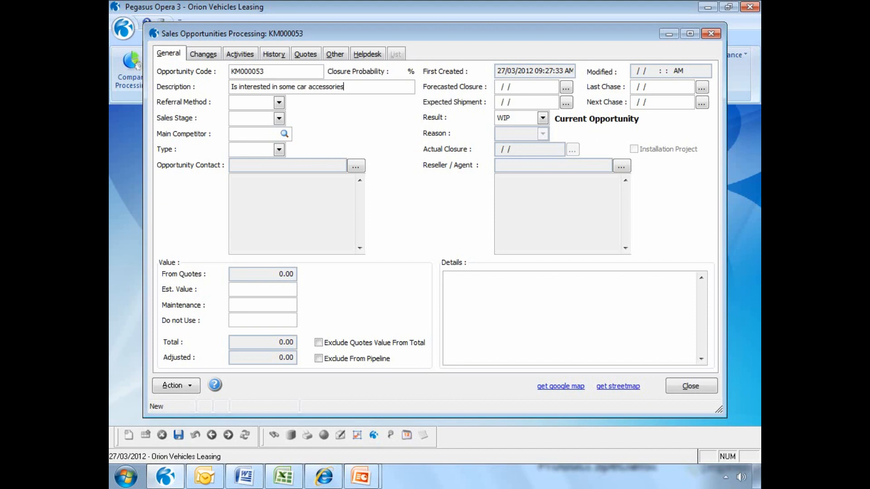
pyautogui.click(279, 103)
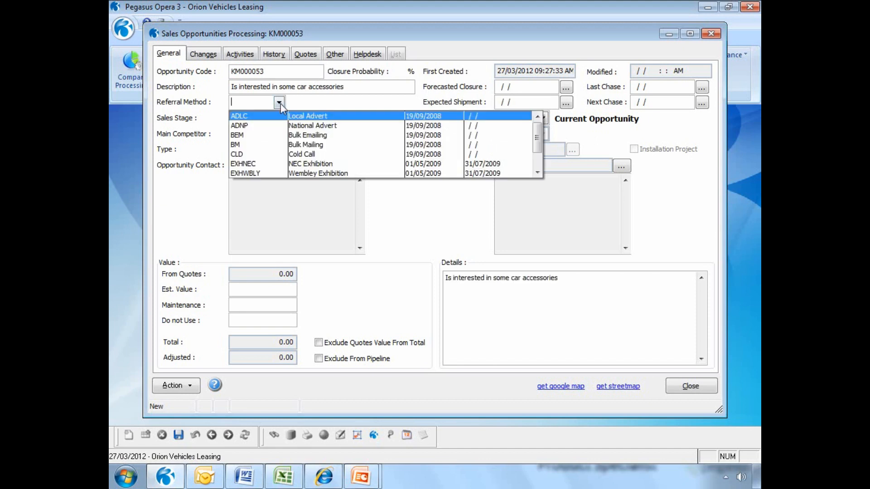
pyautogui.scroll(-1, 537, 172)
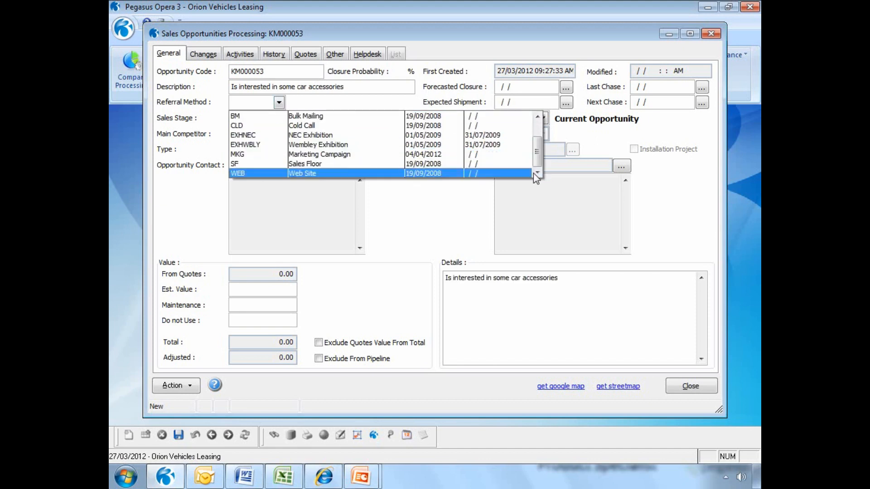
pyautogui.click(467, 154)
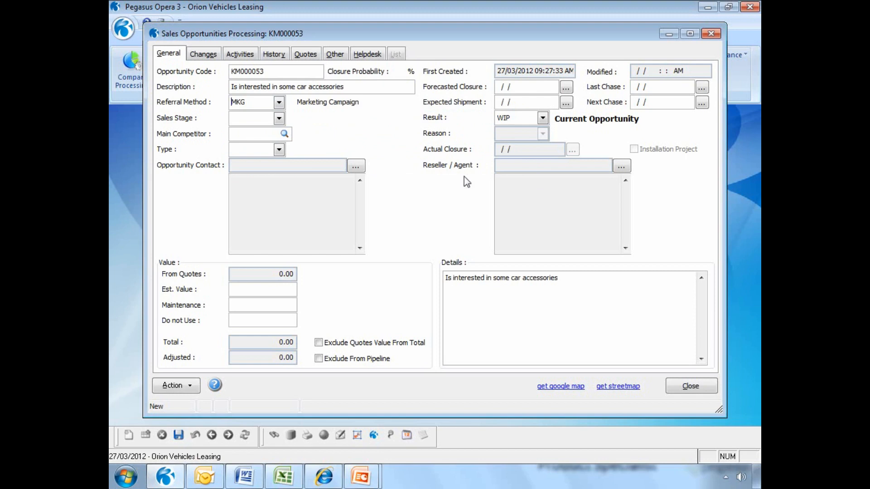
pyautogui.click(279, 118)
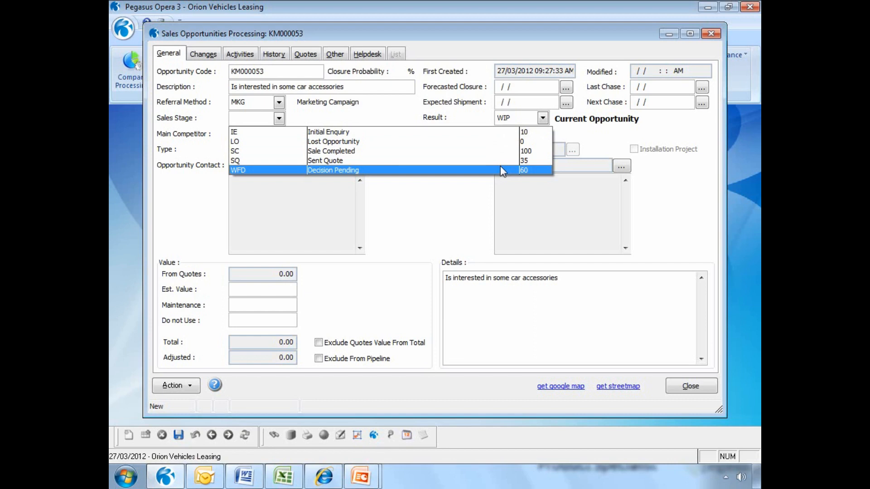
pyautogui.click(471, 168)
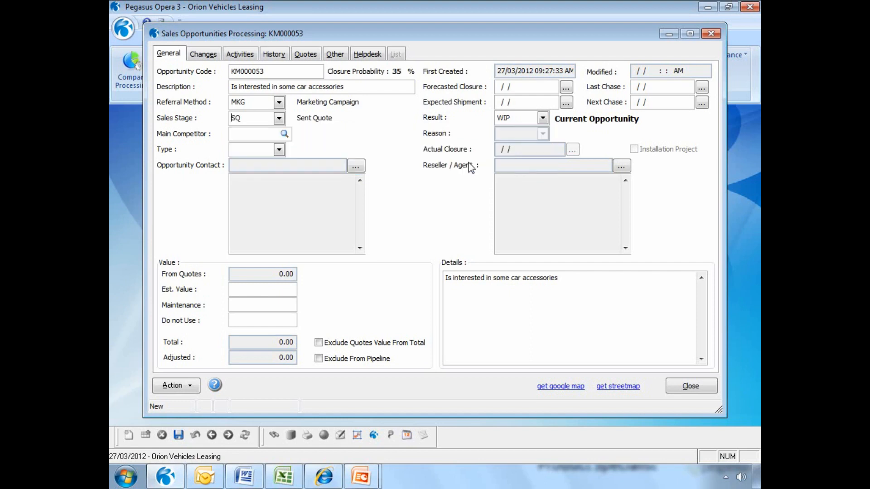
# - Set the opportunity's main competitor to Apollo Cars and its type to Accessories
pyautogui.click(244, 134)
pyautogui.press('F2')
pyautogui.click(332, 155)
pyautogui.doubleClick(333, 154)
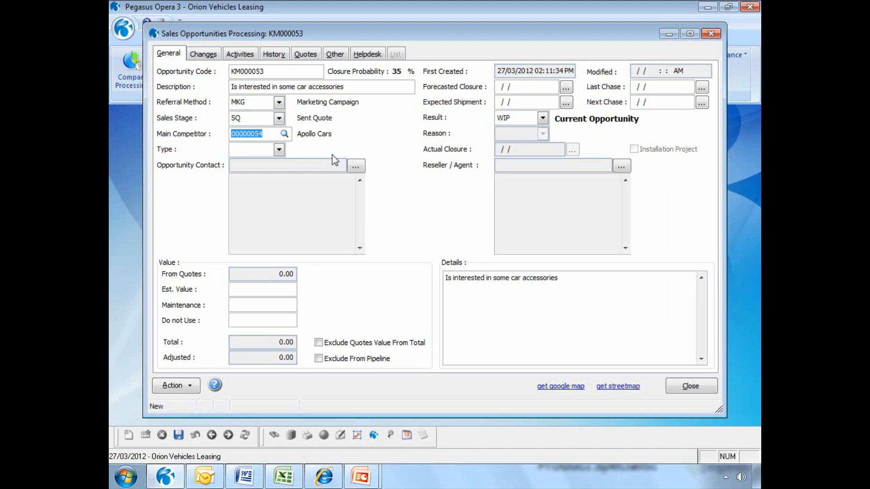
pyautogui.click(279, 151)
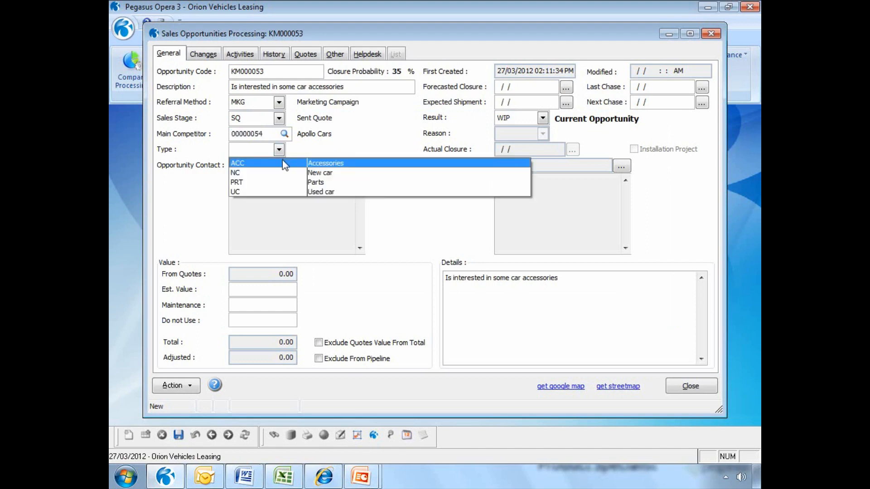
pyautogui.click(282, 159)
# - Assign the director at Hardcastle - Bath as the opportunity contact and set the forecasted closure to 11/04/2012
pyautogui.click(356, 167)
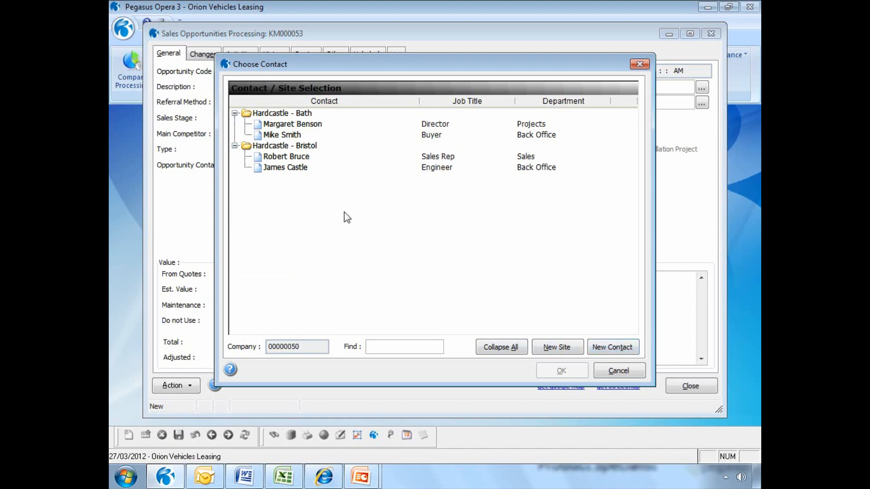
pyautogui.doubleClick(281, 123)
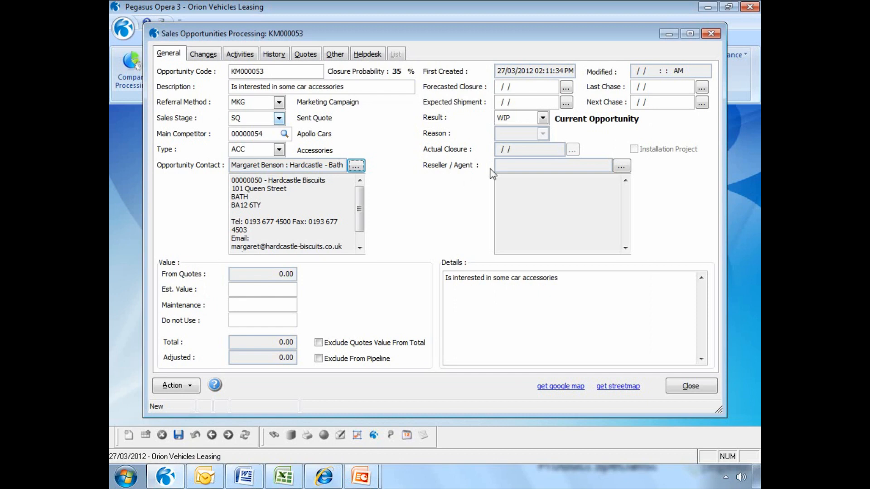
pyautogui.click(566, 88)
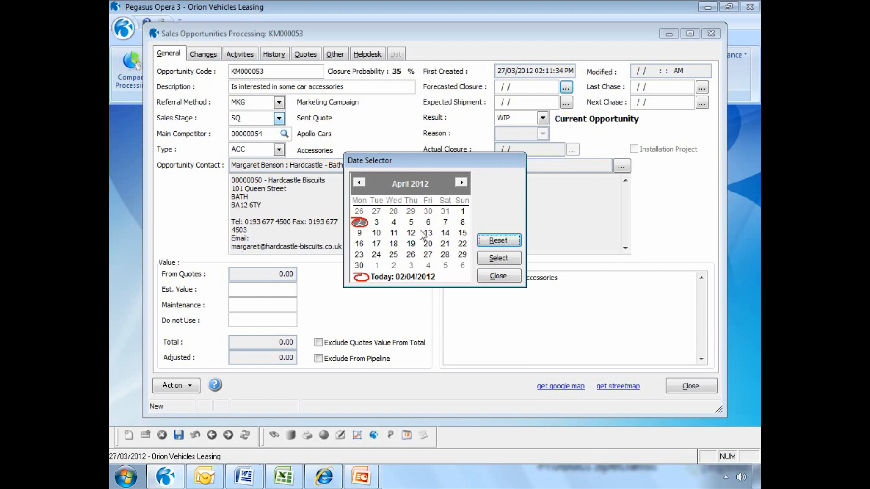
pyautogui.doubleClick(394, 233)
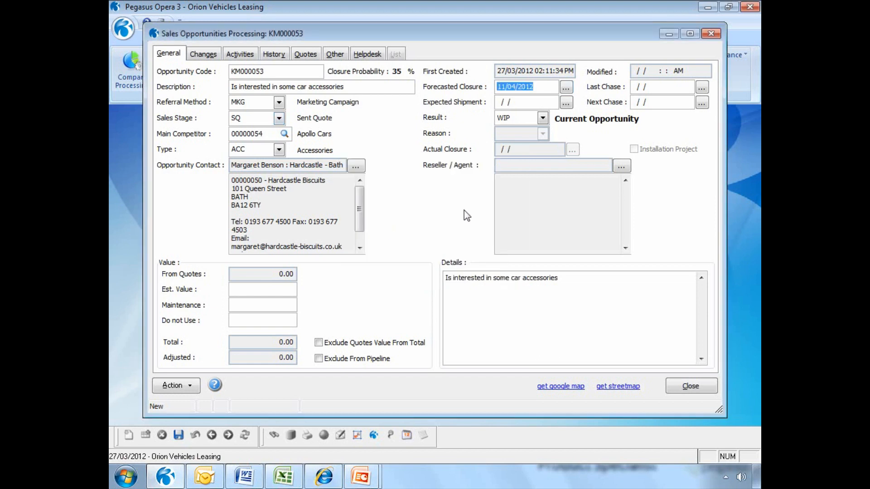
# - Save the sales opportunity and dismiss the new follow-up activity offered for it
pyautogui.click(178, 436)
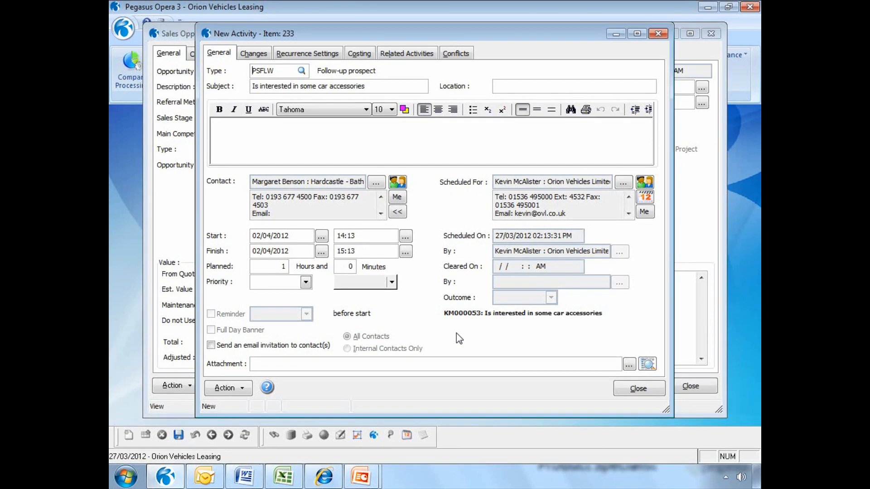
pyautogui.click(639, 386)
pyautogui.click(458, 285)
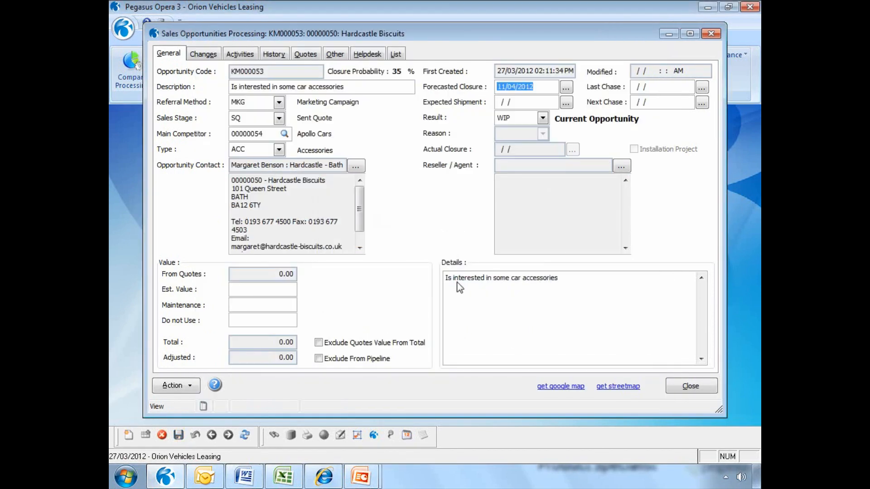
# - Raise a new quote on the opportunity from the Main Warehouse with customer reference "demo" and accept its header
pyautogui.click(303, 57)
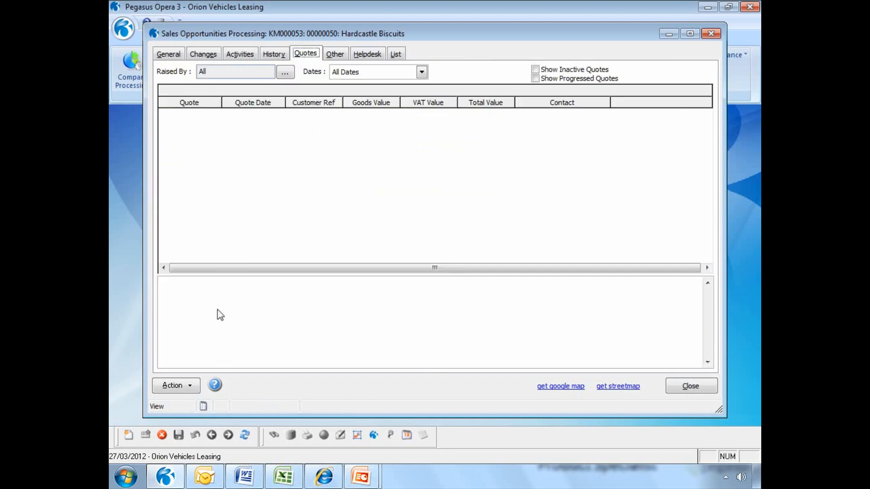
pyautogui.click(178, 386)
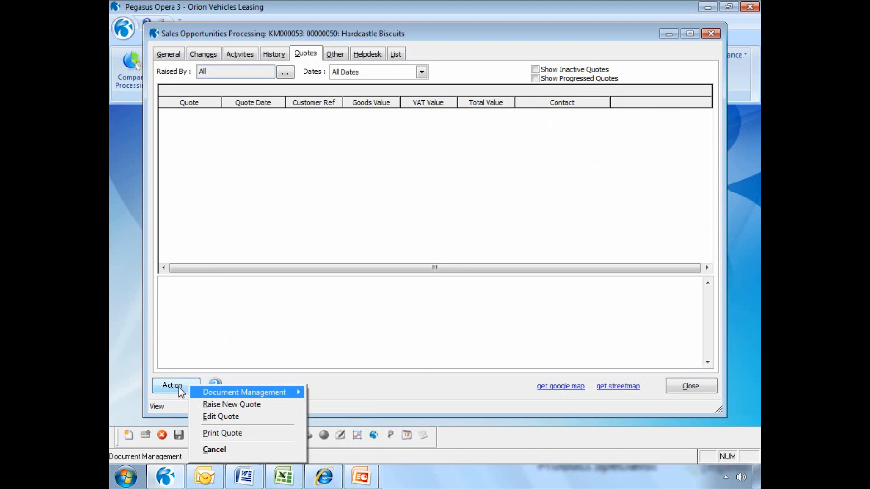
pyautogui.click(205, 404)
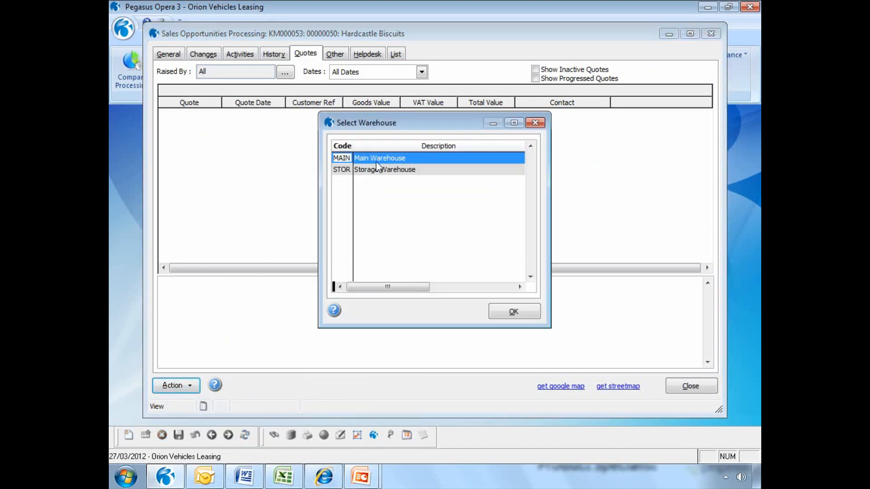
pyautogui.click(499, 312)
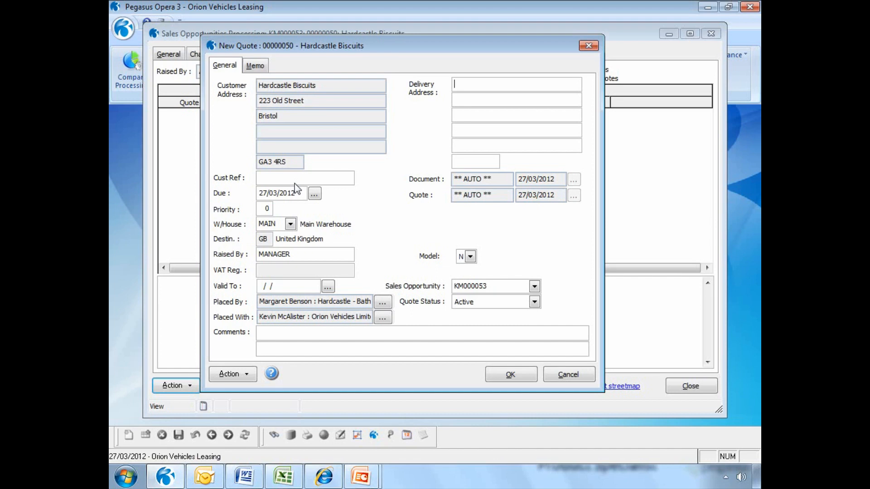
pyautogui.write('demo')
pyautogui.click(509, 374)
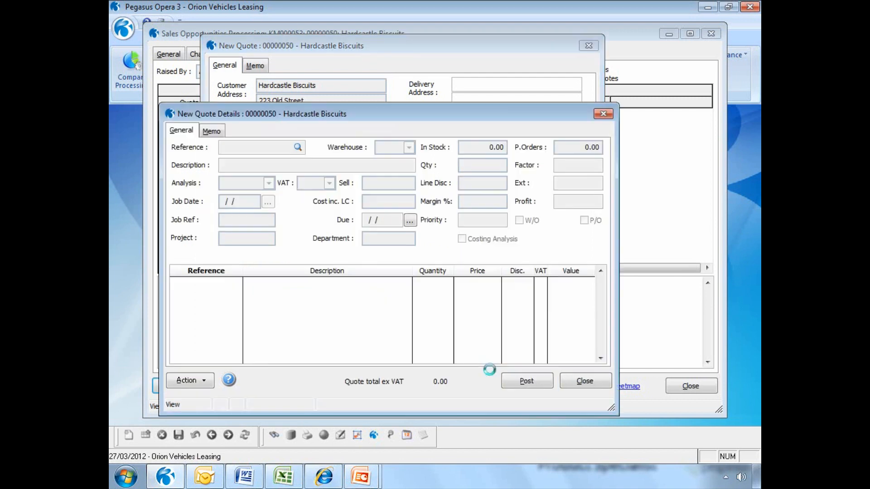
# - Add 40 of stock item CMAT109 Car Mat - Medium to the quote, save the line and post the quote
pyautogui.click(297, 148)
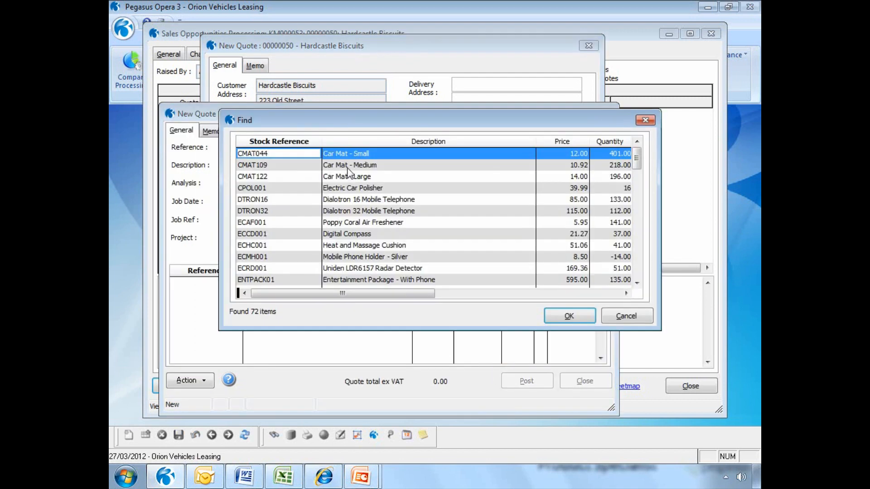
pyautogui.doubleClick(346, 167)
pyautogui.click(619, 332)
pyautogui.write('40')
pyautogui.hotkey('ctrl', 's')
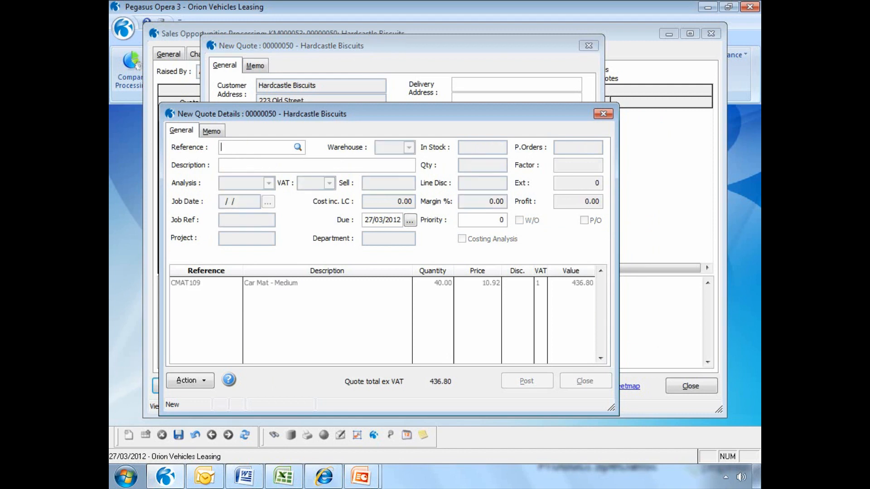
pyautogui.press('Escape')
pyautogui.click(515, 386)
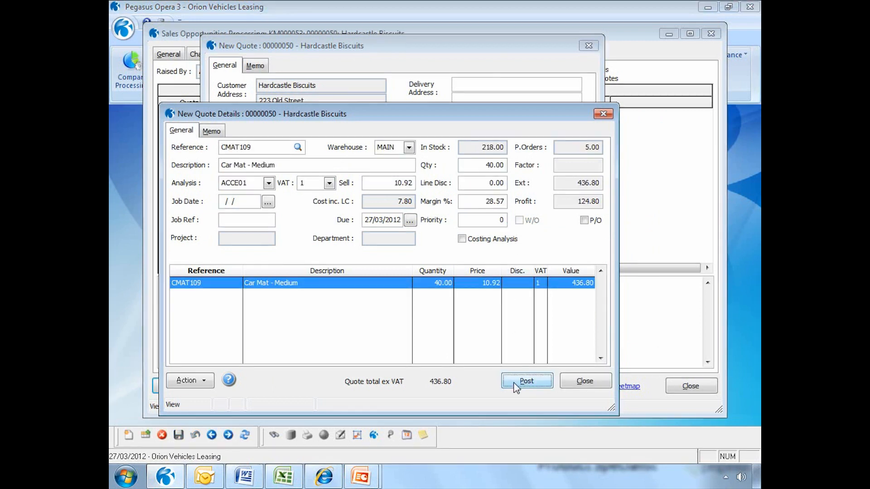
# - Finish posting the quote and start printing it with Quotation Cover Letter as the covering letter template
pyautogui.click(469, 282)
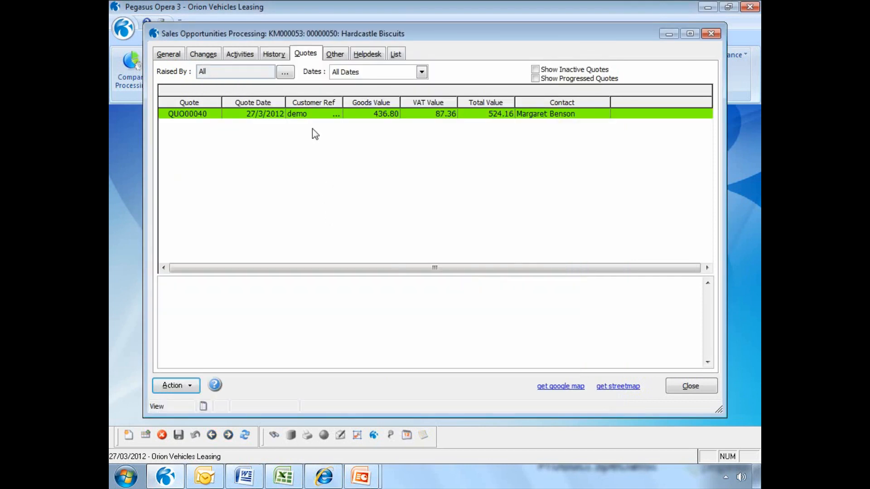
pyautogui.click(310, 117)
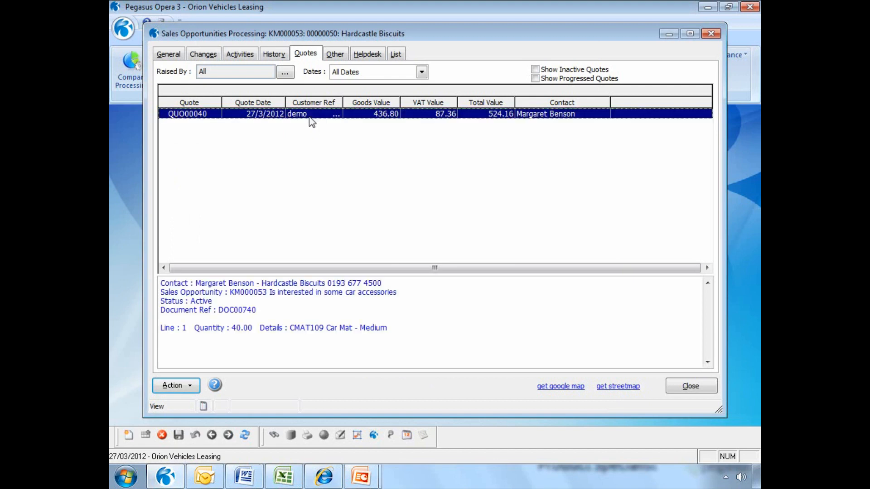
pyautogui.click(195, 390)
pyautogui.moveTo(196, 393)
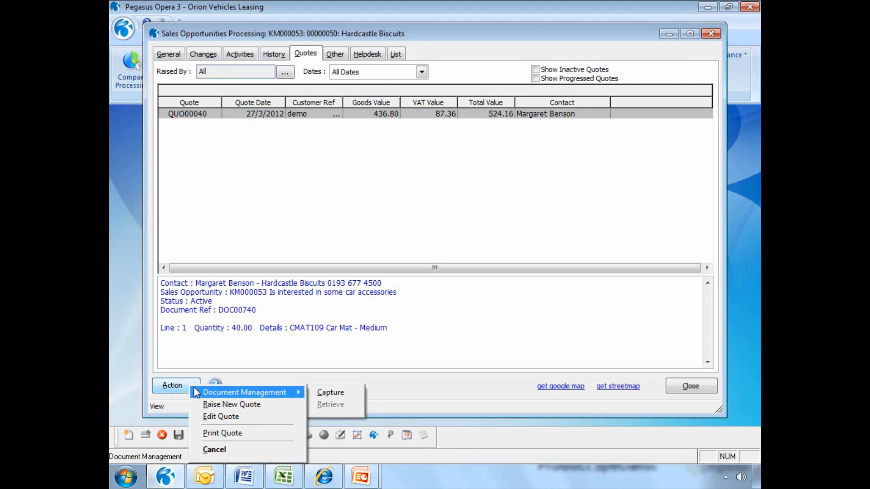
pyautogui.click(223, 434)
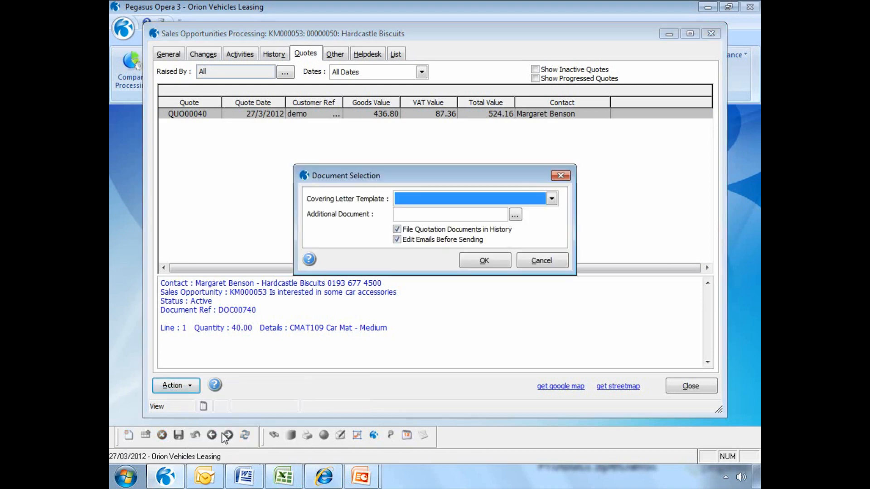
pyautogui.click(551, 199)
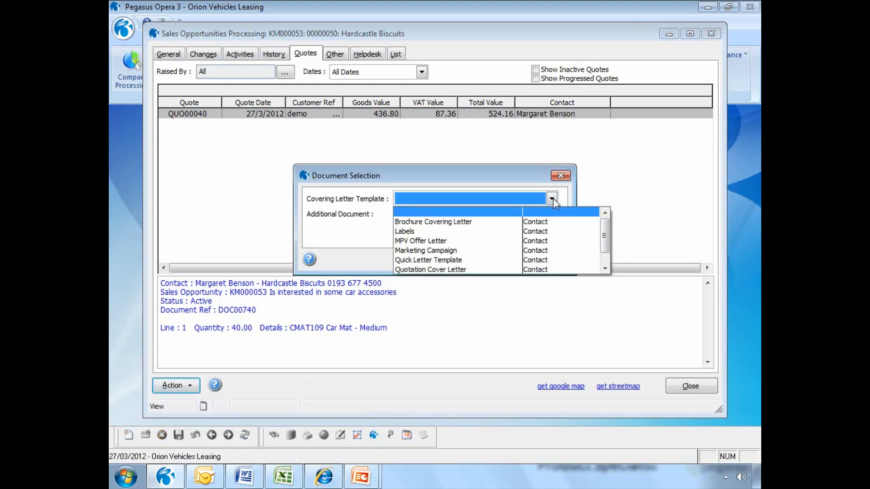
pyautogui.click(552, 268)
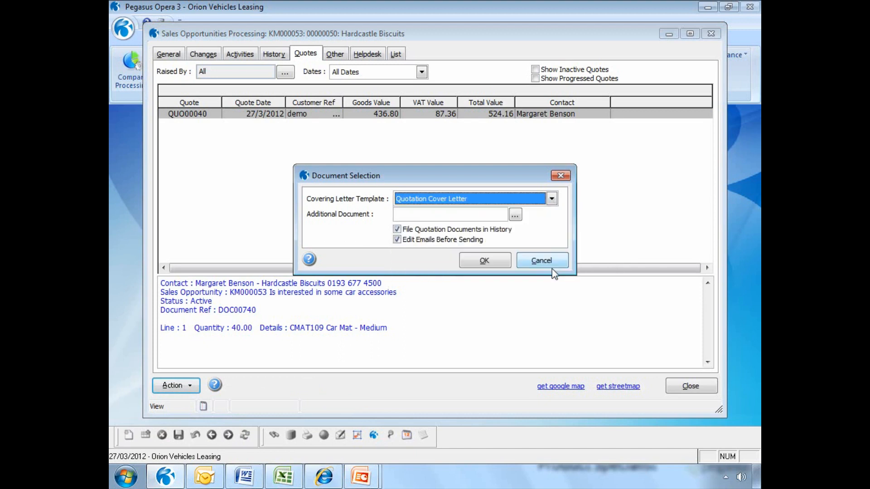
# - Add "t and c.docx" from the desktop's example documents as the additional document and output the quotation as a PDF
pyautogui.click(516, 216)
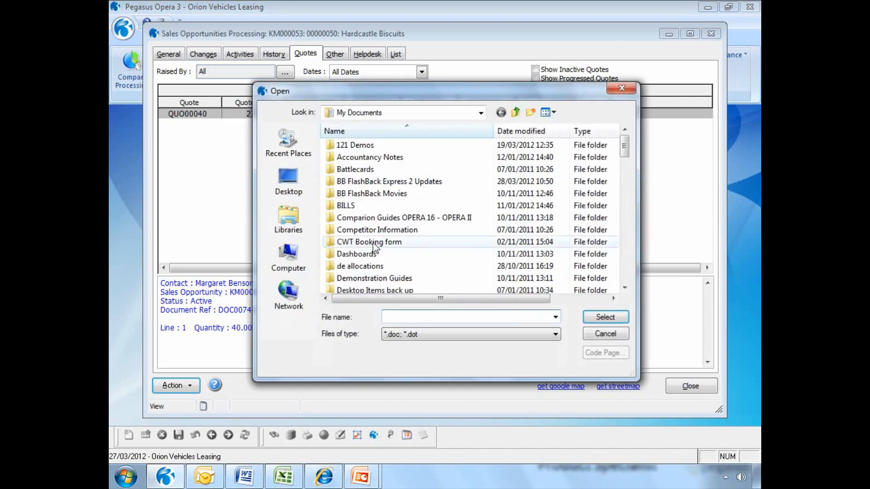
pyautogui.click(288, 179)
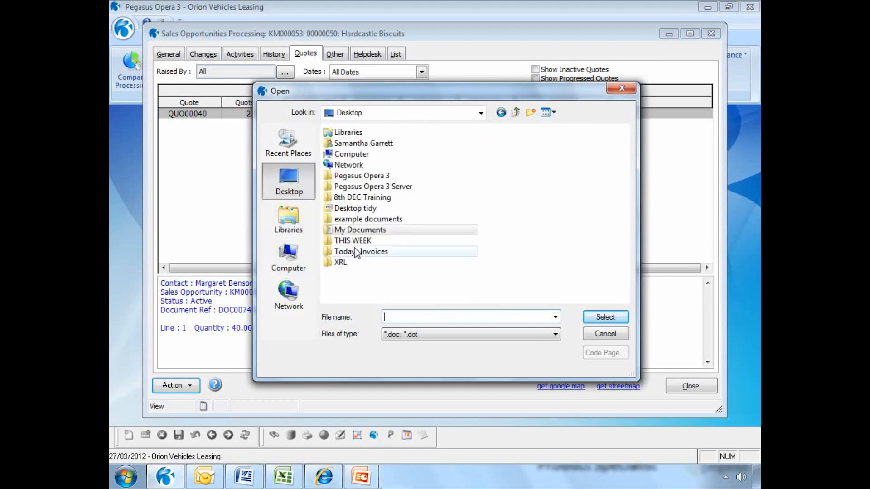
pyautogui.doubleClick(358, 220)
pyautogui.doubleClick(419, 163)
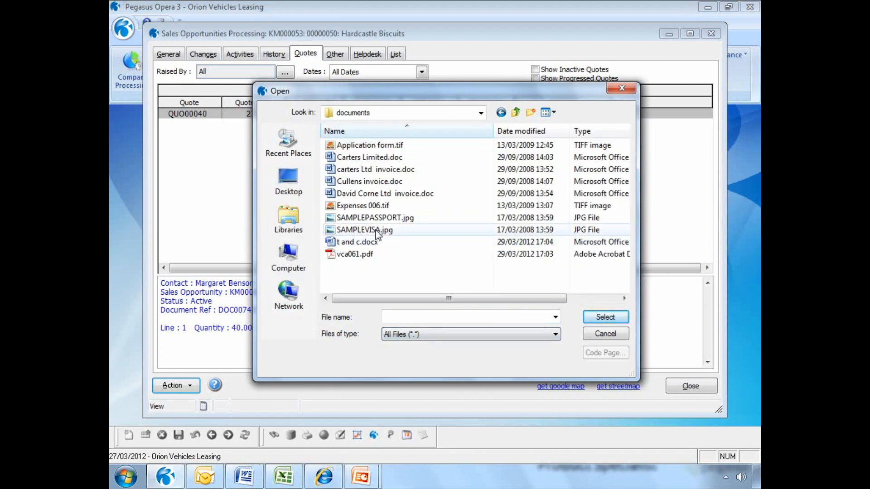
pyautogui.doubleClick(366, 243)
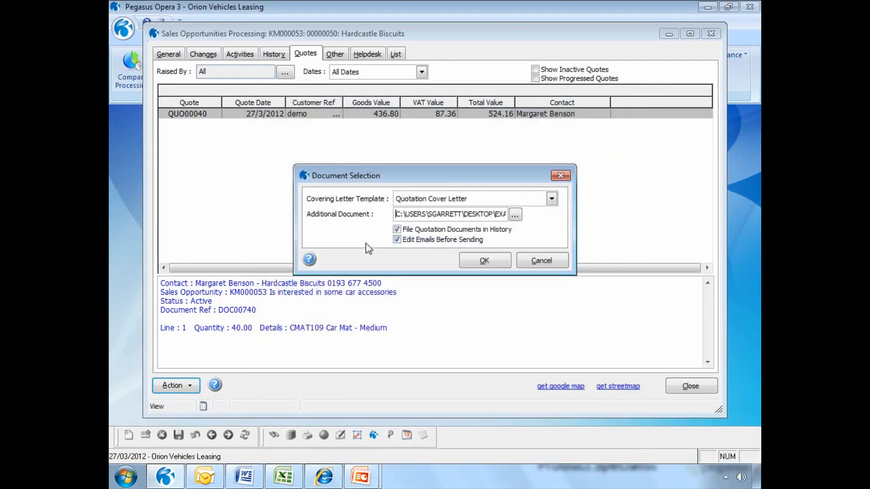
pyautogui.click(480, 266)
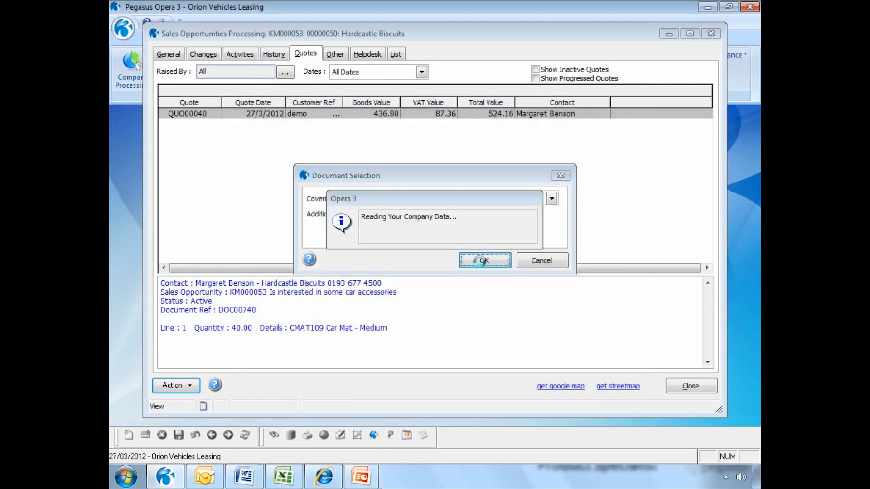
pyautogui.click(607, 394)
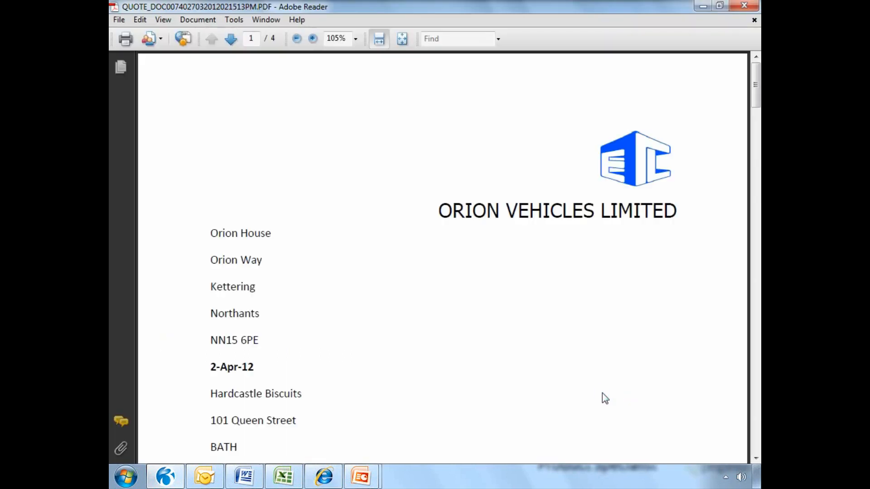
# - Look through the cover letter, quotation and attached pages of the generated PDF, and close it
pyautogui.keyDown('ctrl'); pyautogui.scroll(-3, 591, 391); pyautogui.keyUp('ctrl')
pyautogui.scroll(-2, 591, 391)
pyautogui.scroll(-15, 588, 391)
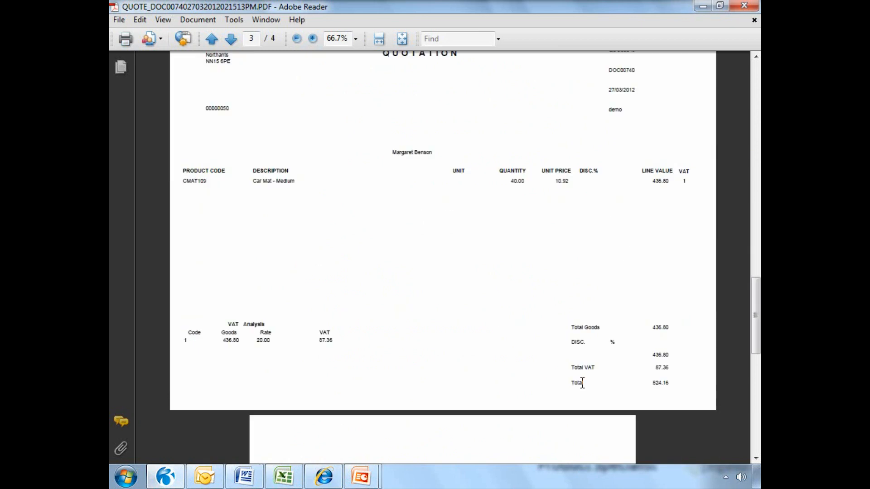
pyautogui.scroll(1, 582, 382)
pyautogui.scroll(-10, 582, 383)
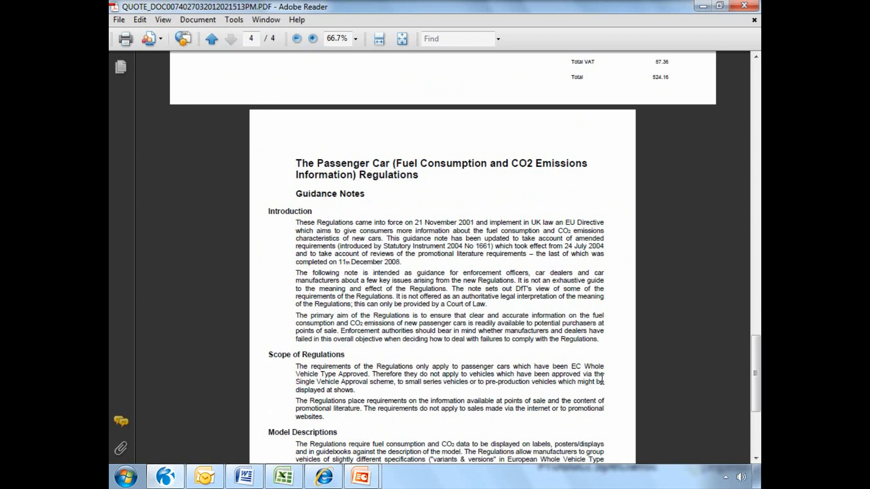
pyautogui.click(743, 11)
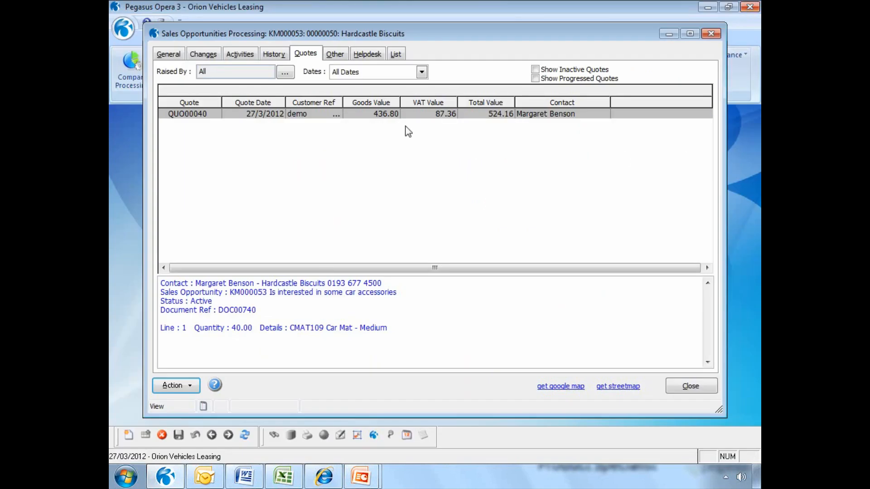
# - Review the opportunity's general details and value fields, along with its history, activities and helpdesk calls
pyautogui.click(168, 54)
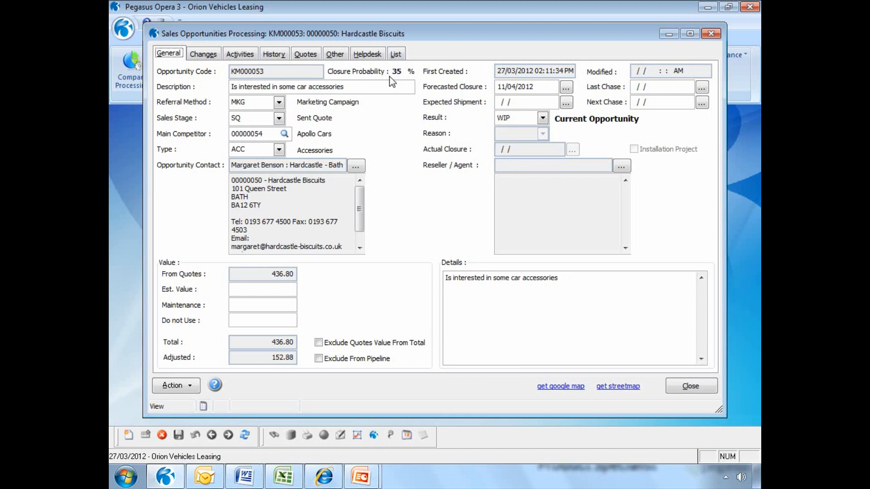
pyautogui.click(259, 289)
pyautogui.click(256, 304)
pyautogui.click(260, 321)
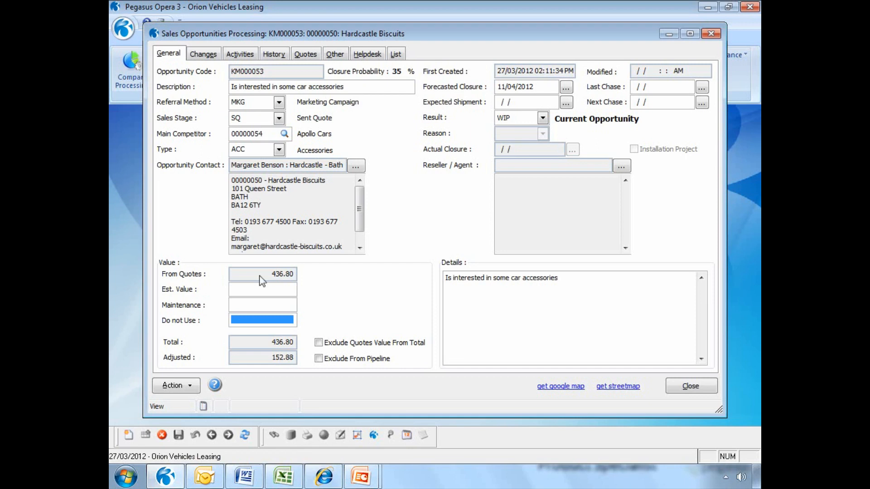
pyautogui.click(277, 58)
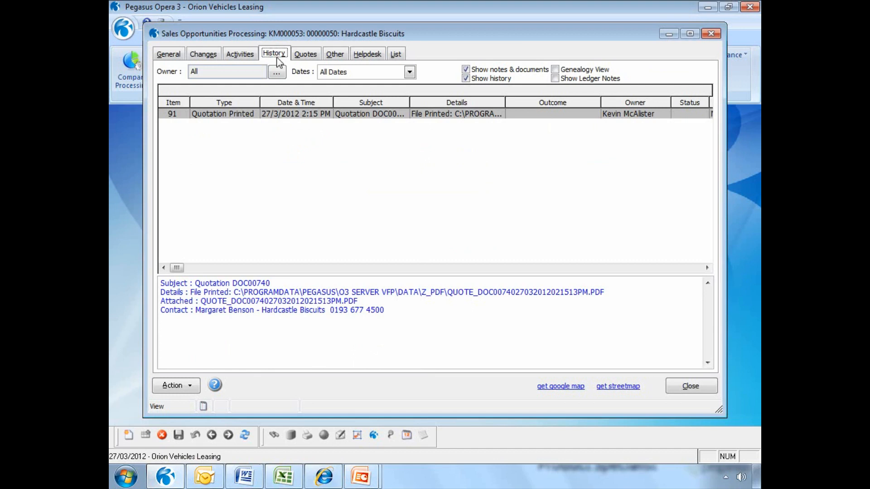
pyautogui.click(248, 57)
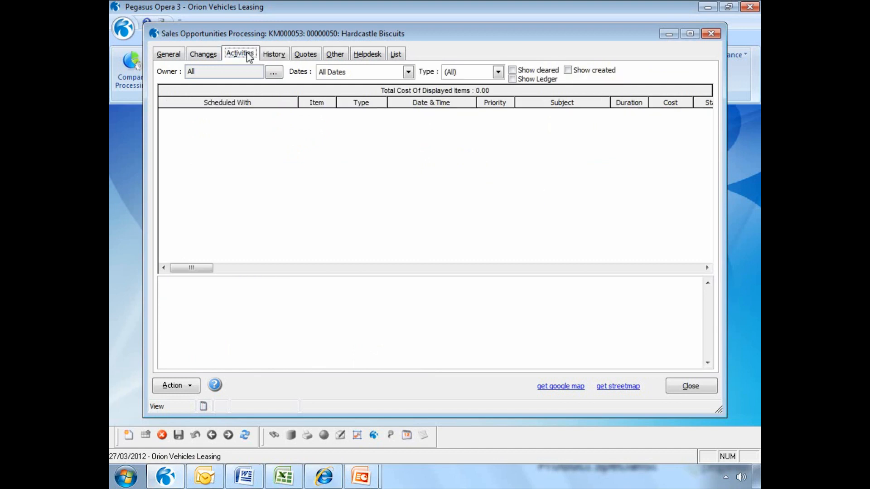
pyautogui.click(361, 56)
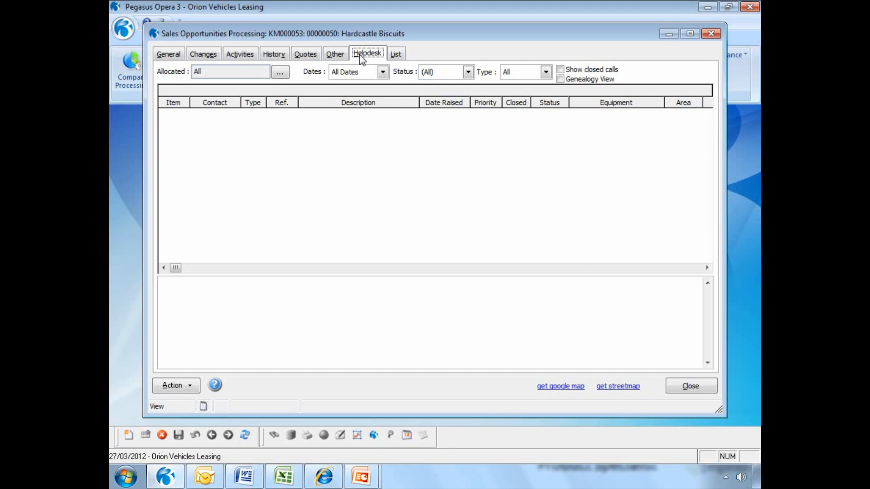
# - Set the opportunity's sales stage to SC Sale Completed, result to Won and reason to NSLC Competition, and save it
pyautogui.click(180, 57)
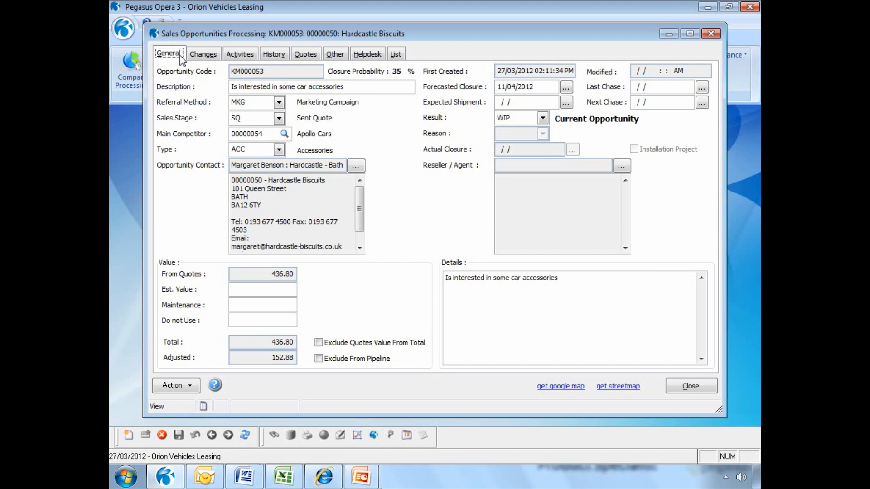
pyautogui.click(279, 118)
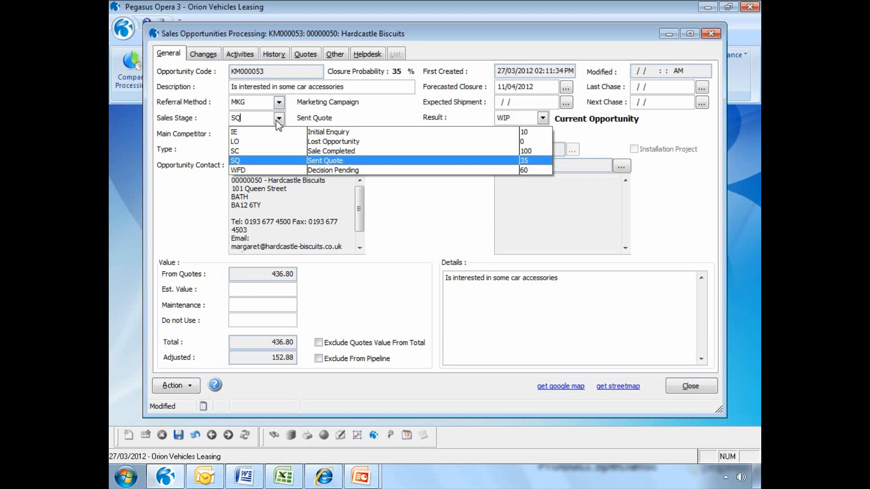
pyautogui.click(283, 151)
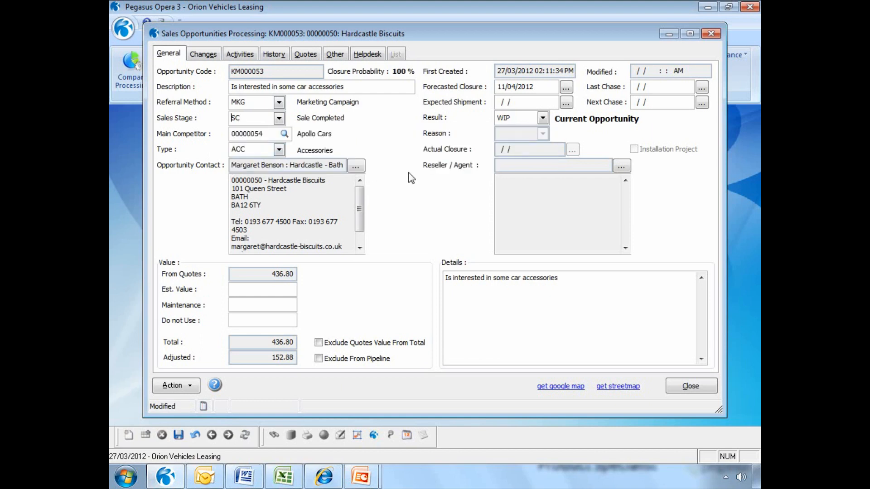
pyautogui.click(542, 119)
pyautogui.click(538, 143)
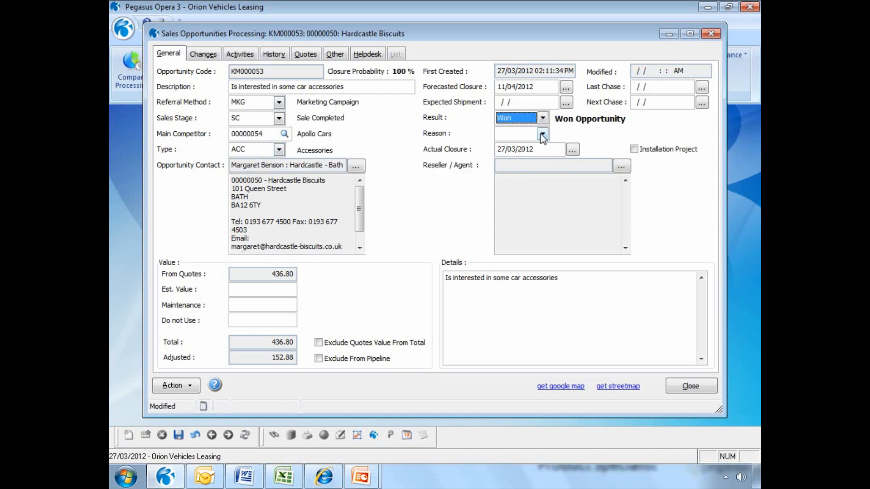
pyautogui.click(542, 134)
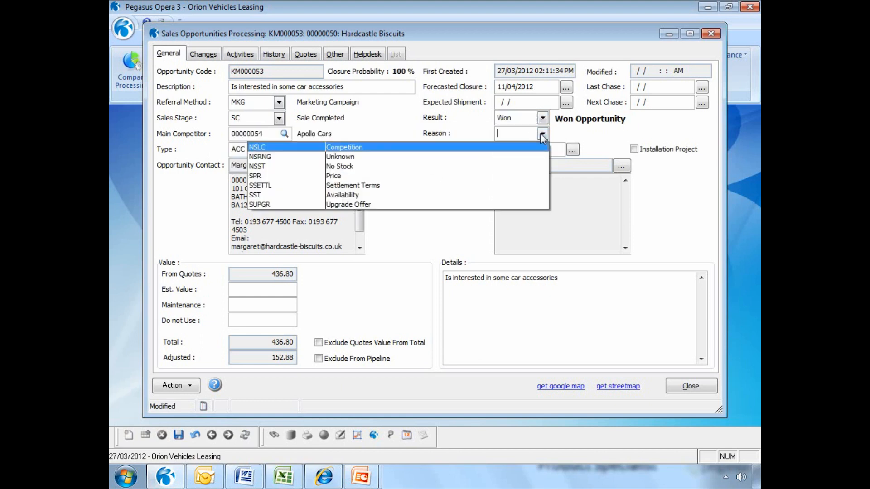
pyautogui.click(501, 148)
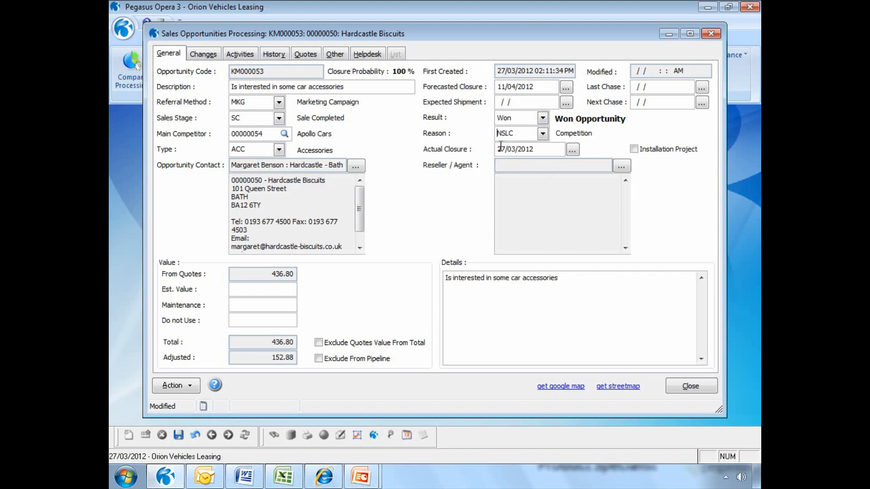
pyautogui.click(179, 435)
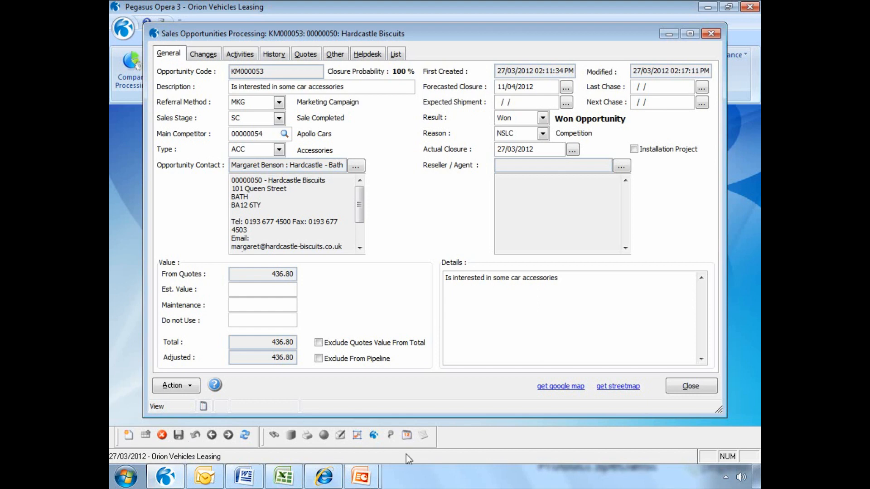
# - Close the opportunity and My Record, and bring up Hardcastle Biscuits in Company Processing by searching for "hard"
pyautogui.click(691, 387)
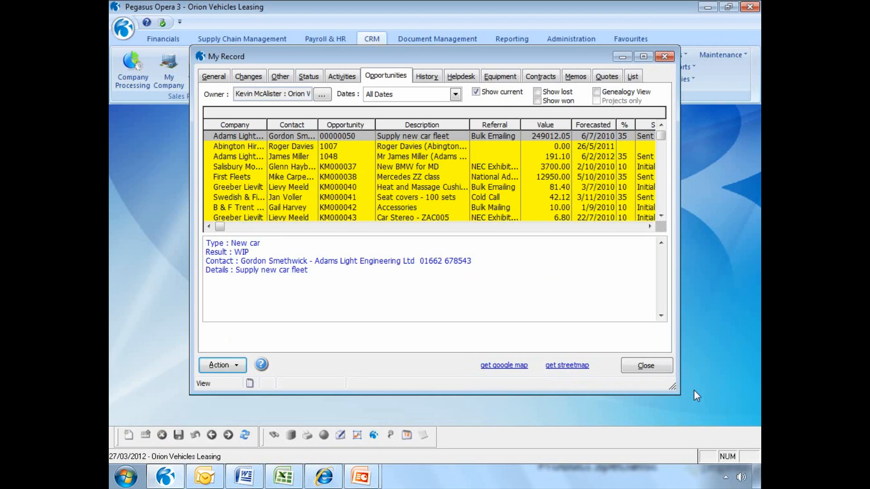
pyautogui.click(662, 368)
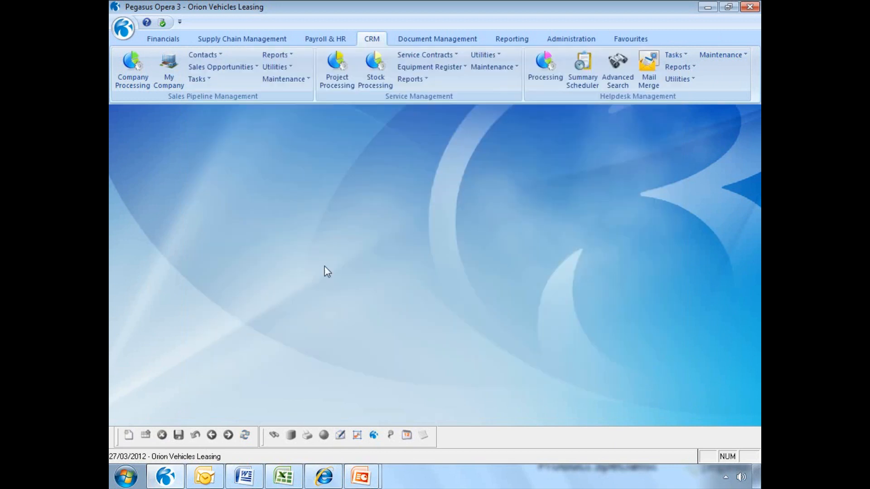
pyautogui.click(147, 85)
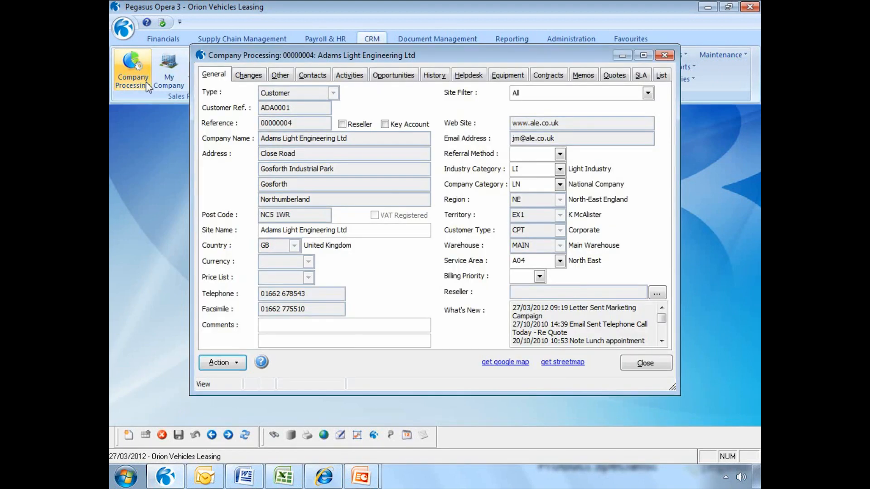
pyautogui.write('hard')
pyautogui.press('Return')
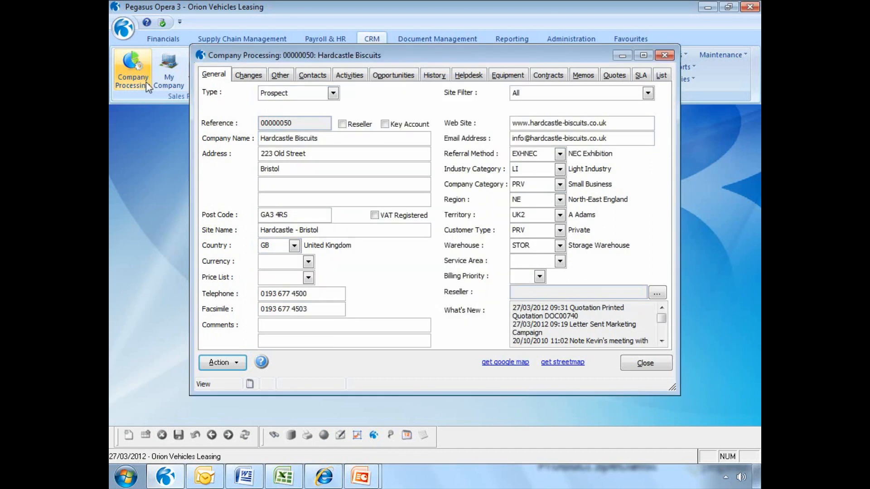
# - Create a Sales Ledger account for Hardcastle Biscuits with the proposed account code, passing over the Options and Analysis settings
pyautogui.click(230, 360)
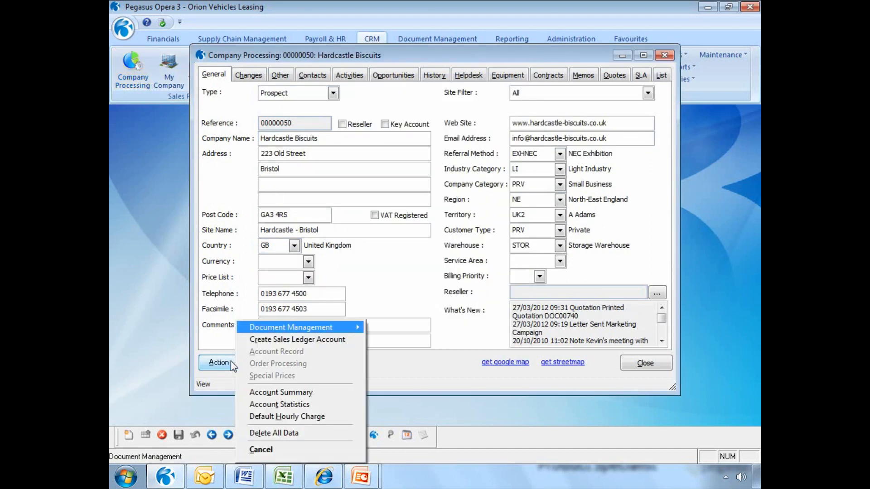
pyautogui.click(281, 343)
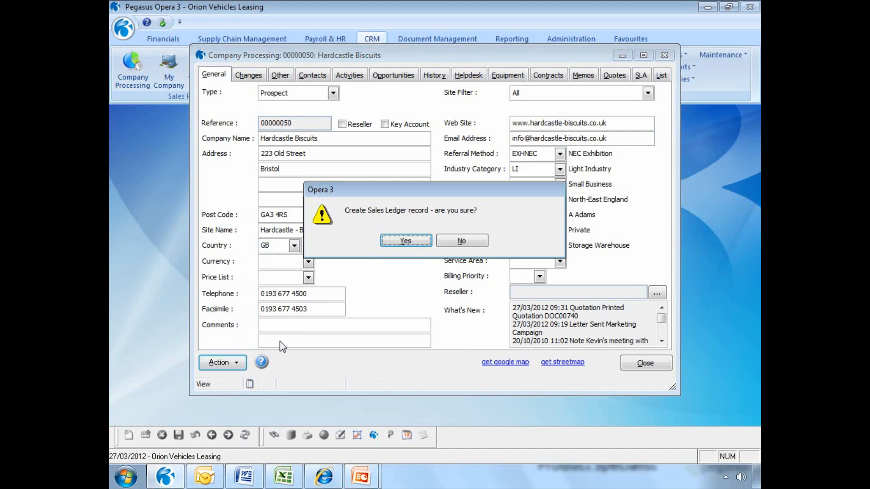
pyautogui.click(405, 240)
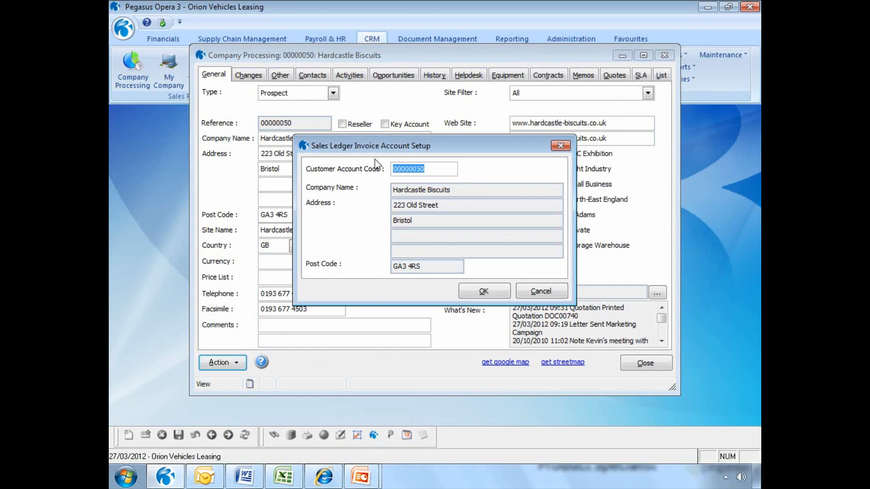
pyautogui.click(485, 293)
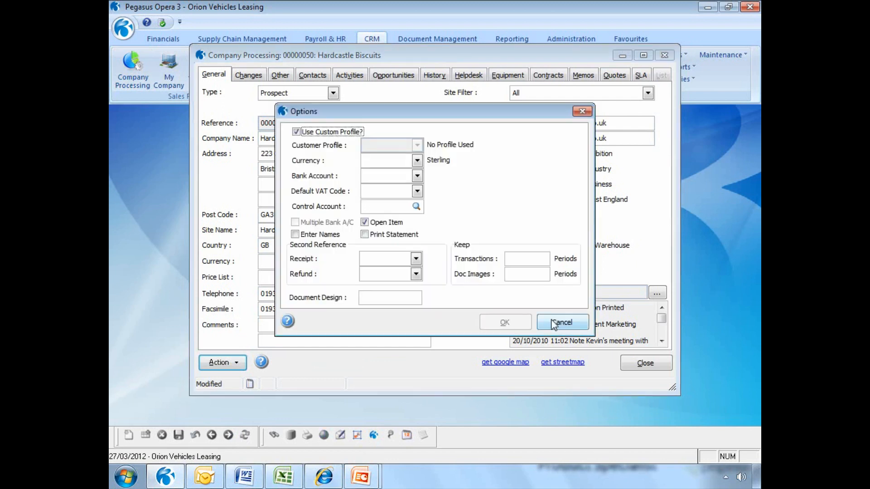
pyautogui.click(553, 325)
pyautogui.click(691, 355)
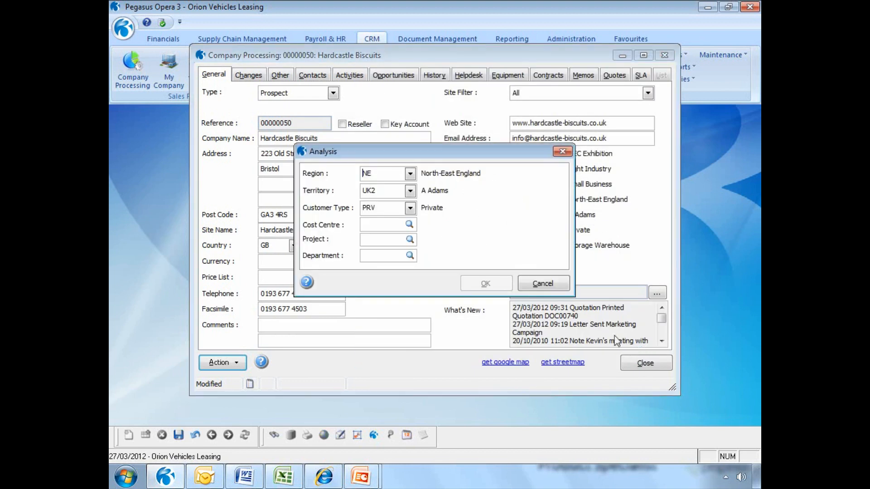
pyautogui.click(560, 284)
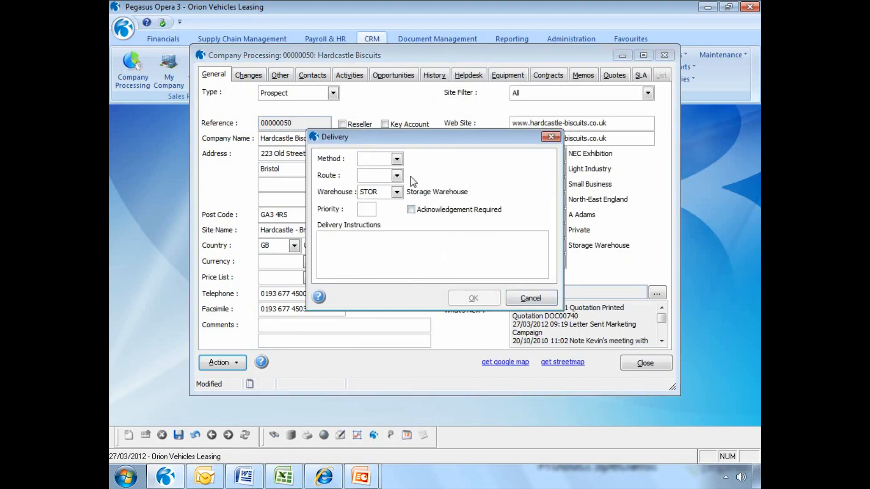
# - Set the delivery method to COL Collection and finish creating the Sales Ledger record
pyautogui.click(397, 158)
pyautogui.click(392, 169)
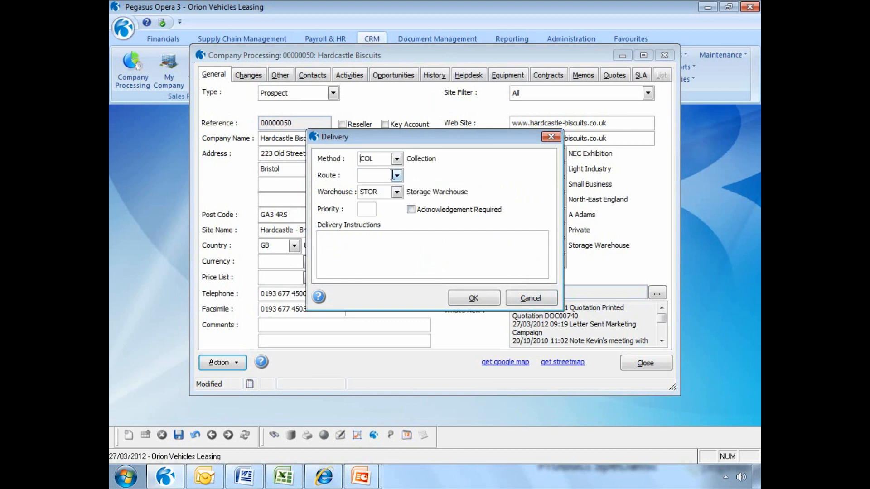
pyautogui.click(396, 175)
pyautogui.click(376, 210)
pyautogui.click(465, 298)
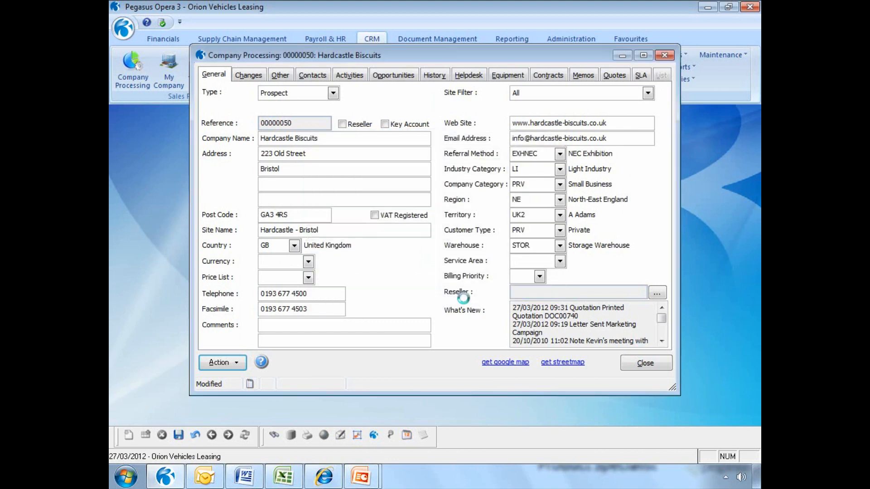
pyautogui.click(552, 287)
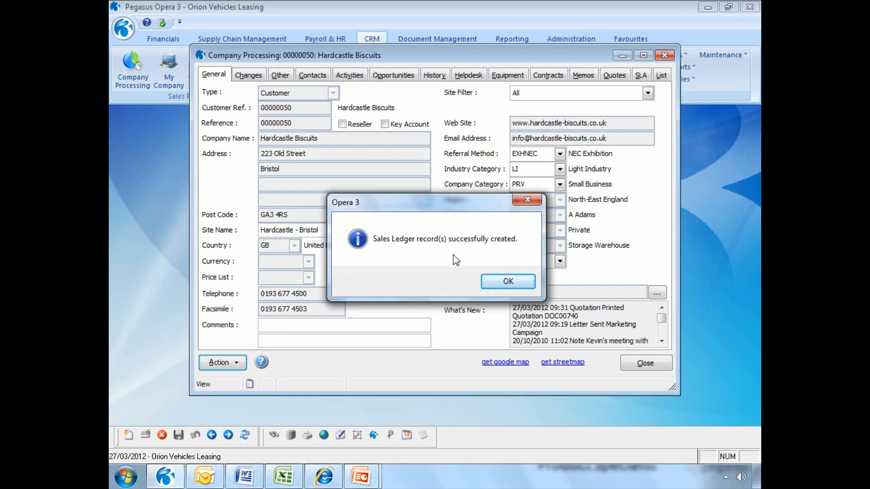
pyautogui.click(502, 282)
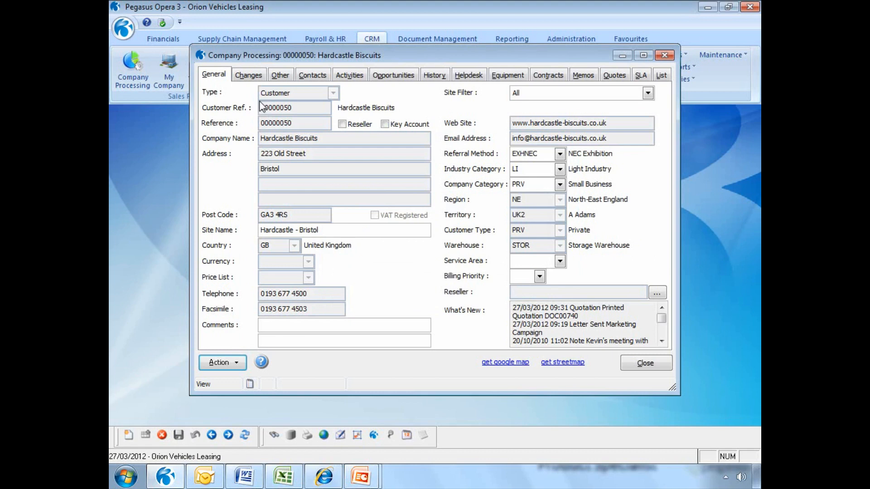
# - Close the company record, and view the Hardcastle Biscuits account in the sales ledger's Sales Processing before closing it
pyautogui.click(333, 157)
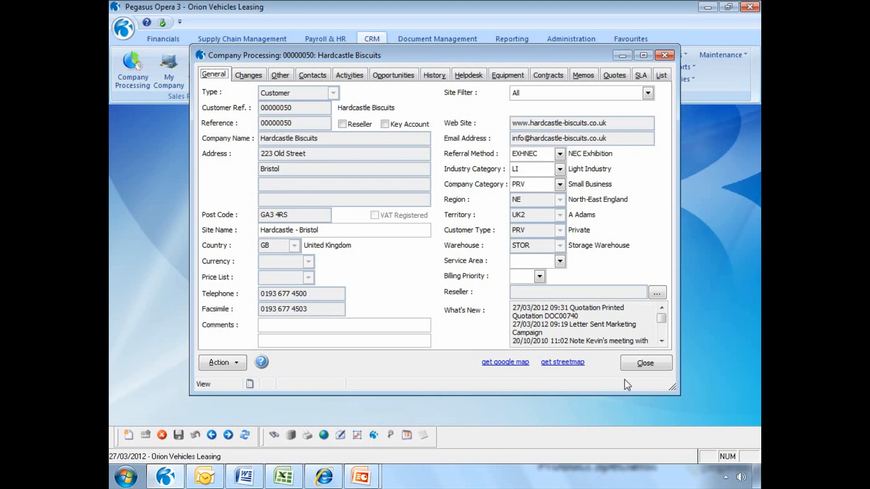
pyautogui.click(642, 364)
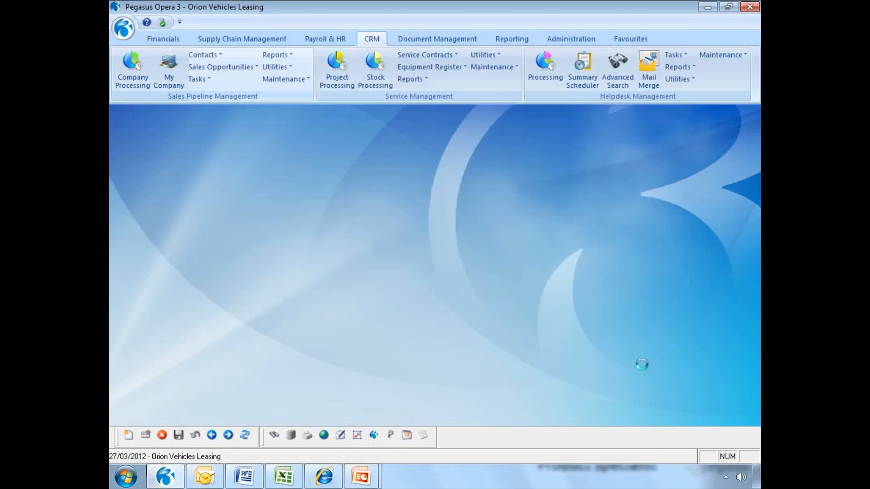
pyautogui.click(163, 40)
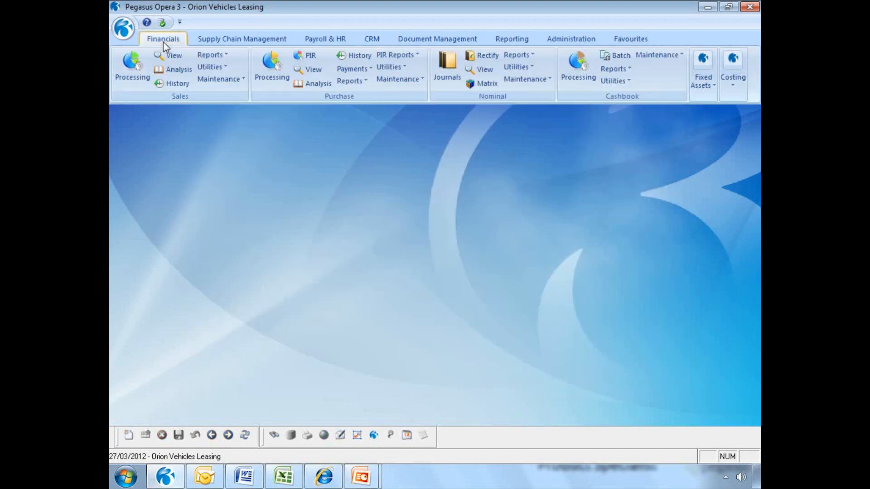
pyautogui.click(135, 75)
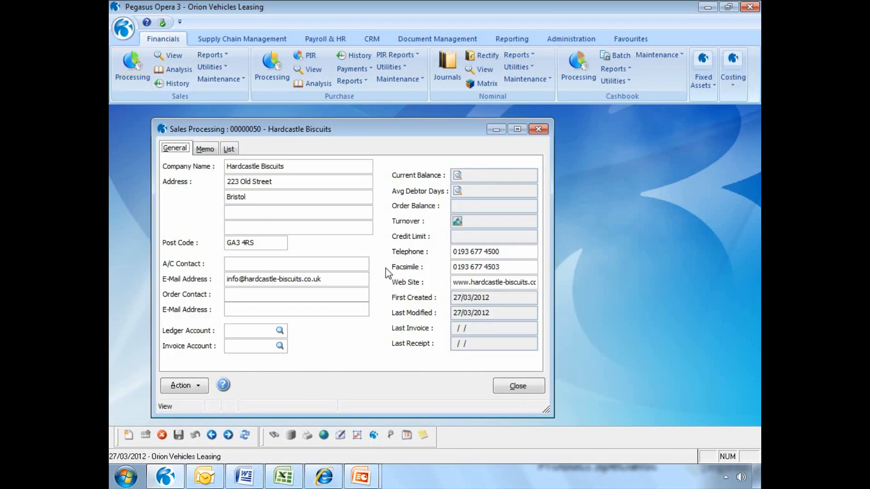
pyautogui.click(516, 388)
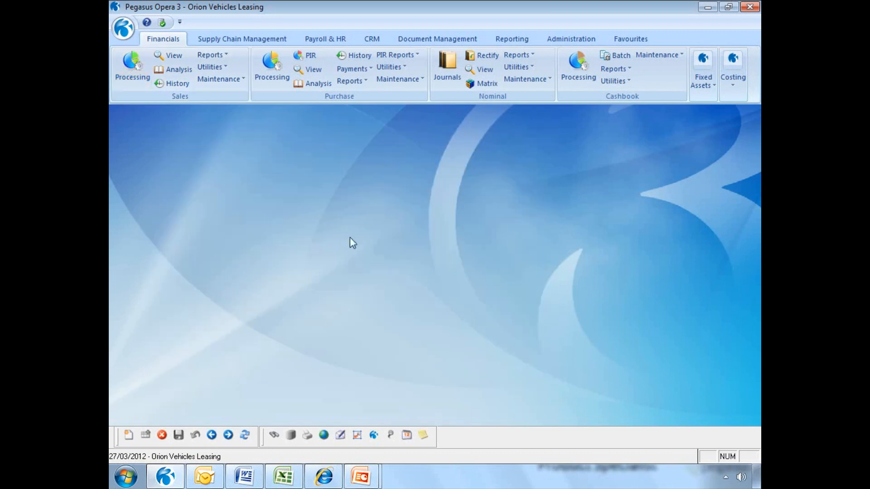
# - View the Hardcastle Biscuits quote in SOP Processing, and close the account window
pyautogui.click(243, 41)
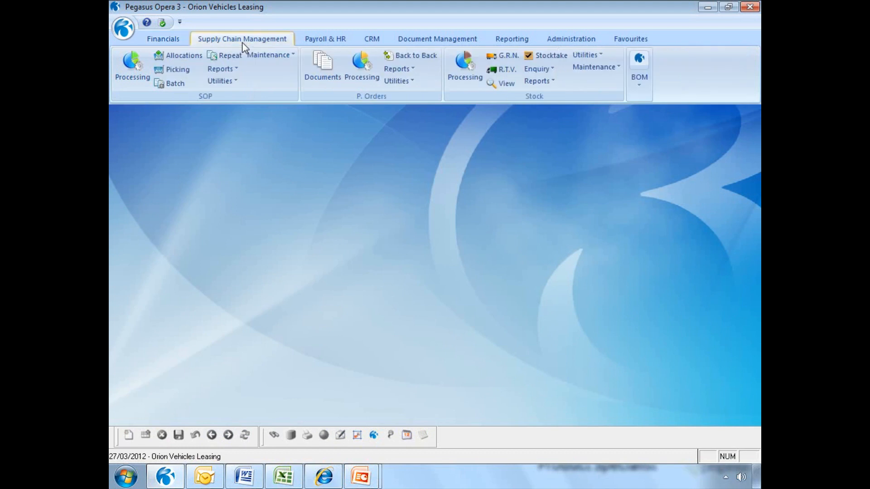
pyautogui.click(131, 68)
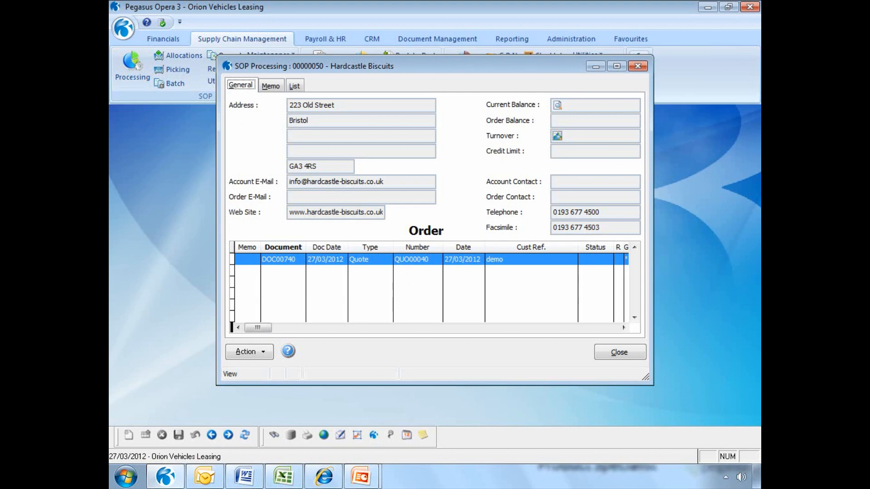
pyautogui.doubleClick(412, 278)
pyautogui.click(477, 281)
pyautogui.click(465, 242)
pyautogui.click(614, 355)
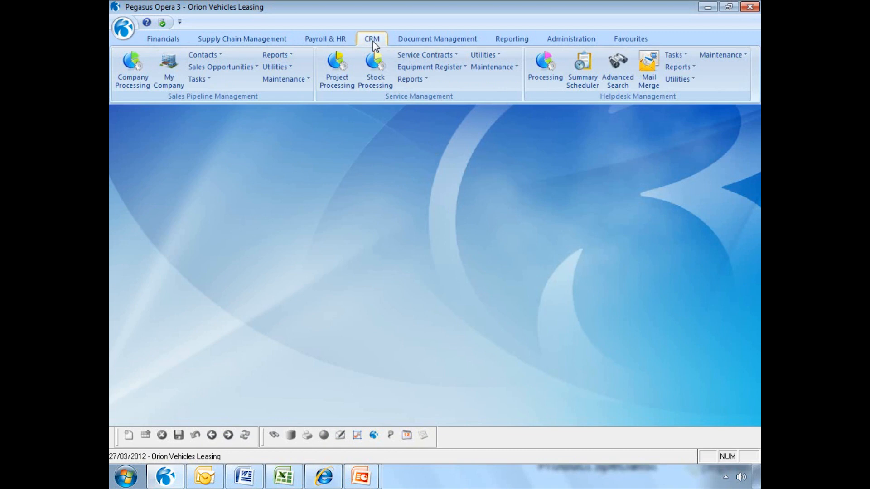
# - Set up a Sales Pipeline report sequenced by Sales Stage, output as Excel Summary with a graph and attached to My Record
pyautogui.click(287, 56)
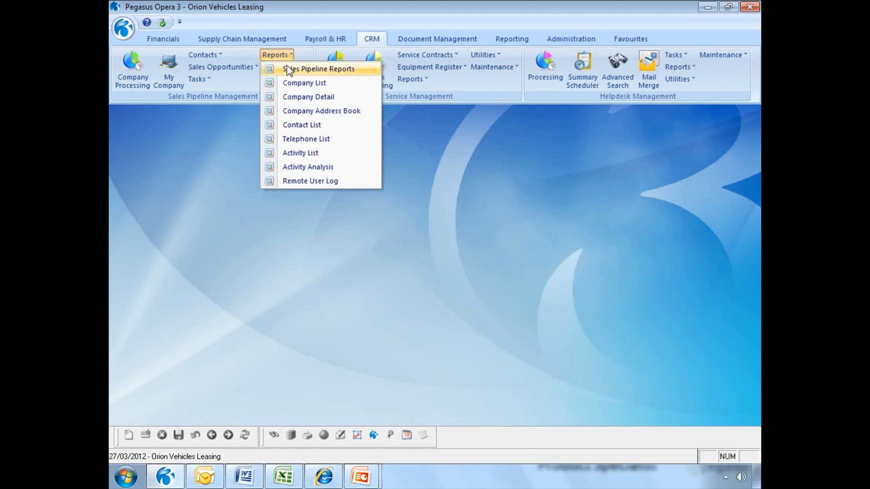
pyautogui.click(287, 68)
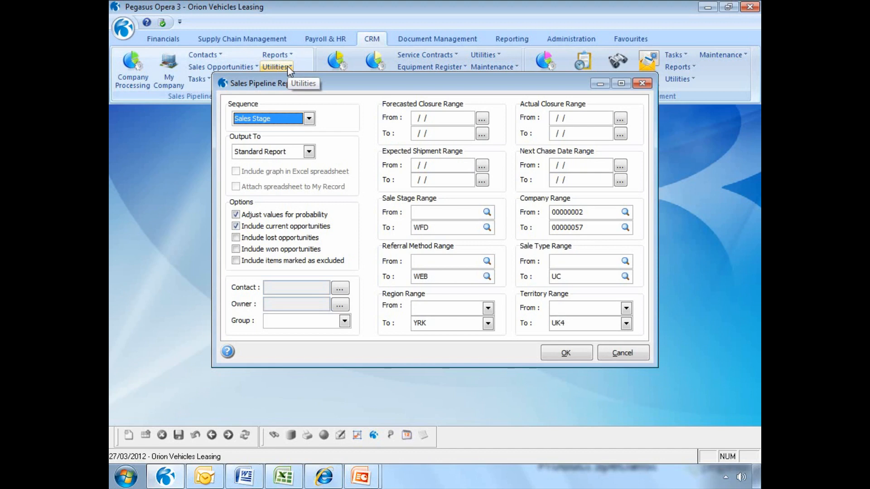
pyautogui.click(308, 118)
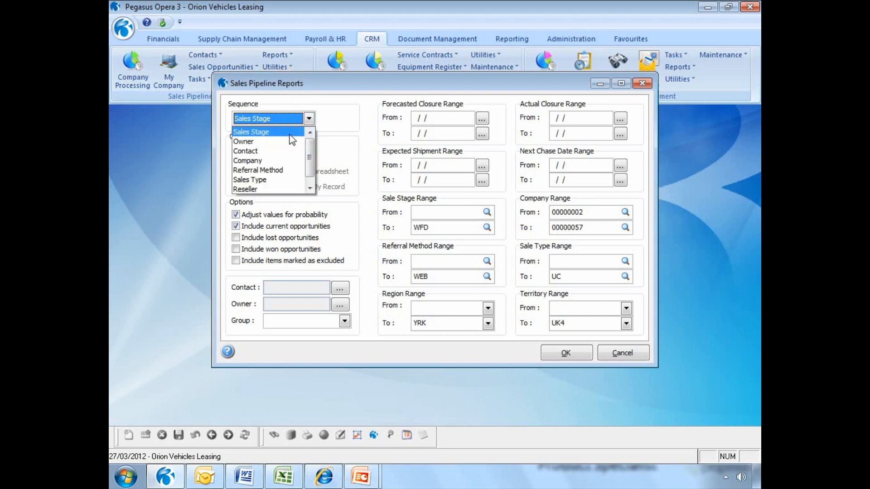
pyautogui.click(268, 132)
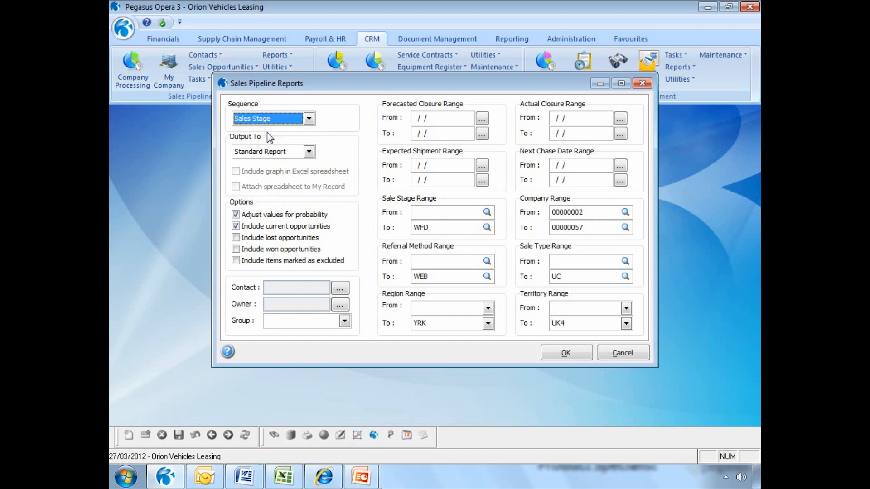
pyautogui.click(308, 152)
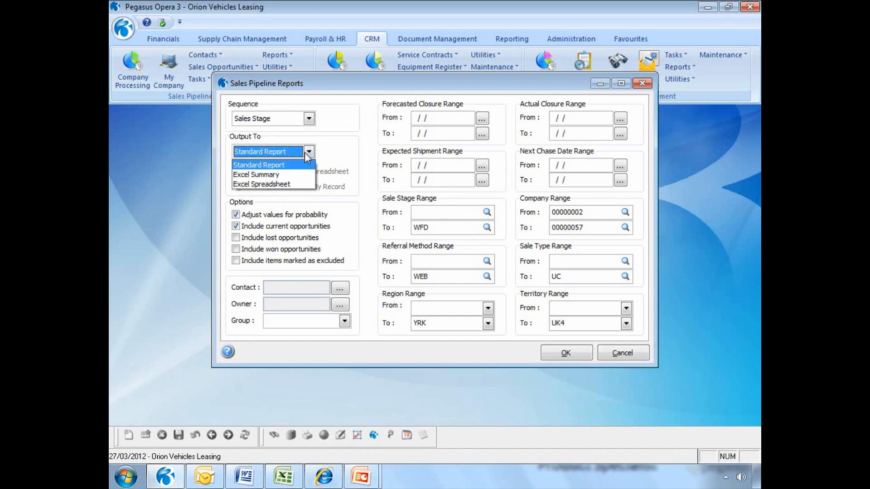
pyautogui.click(302, 178)
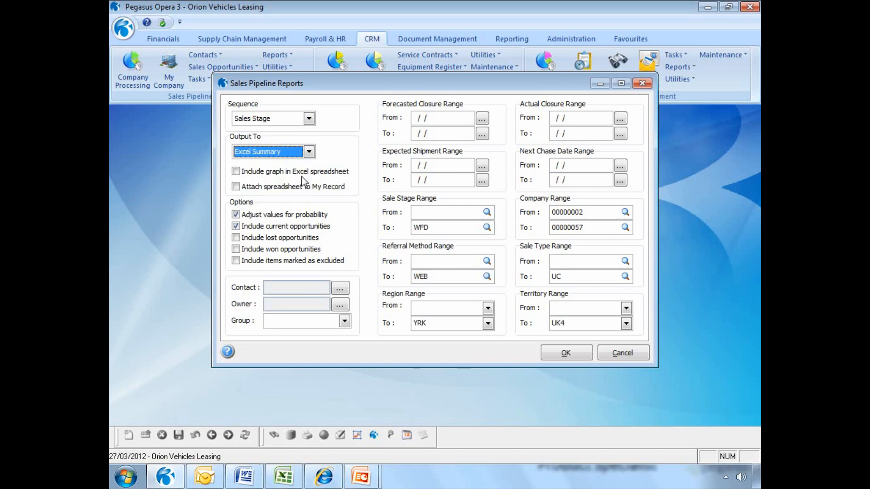
pyautogui.click(237, 171)
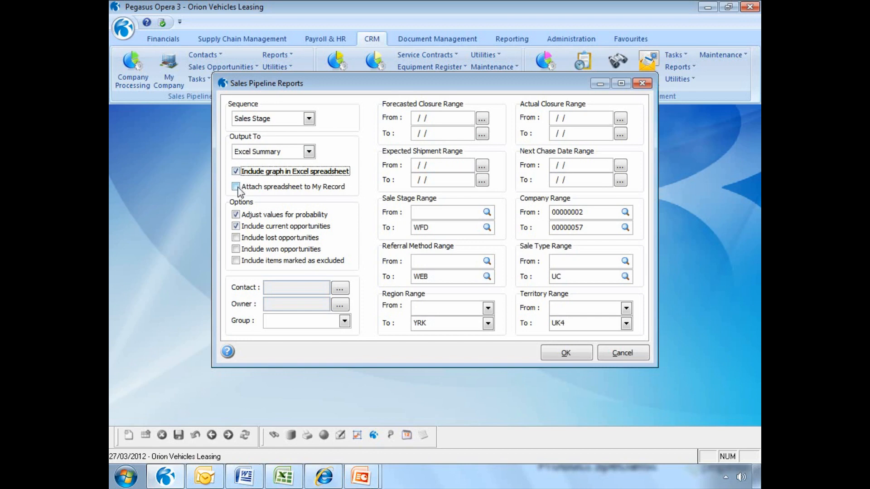
pyautogui.click(236, 187)
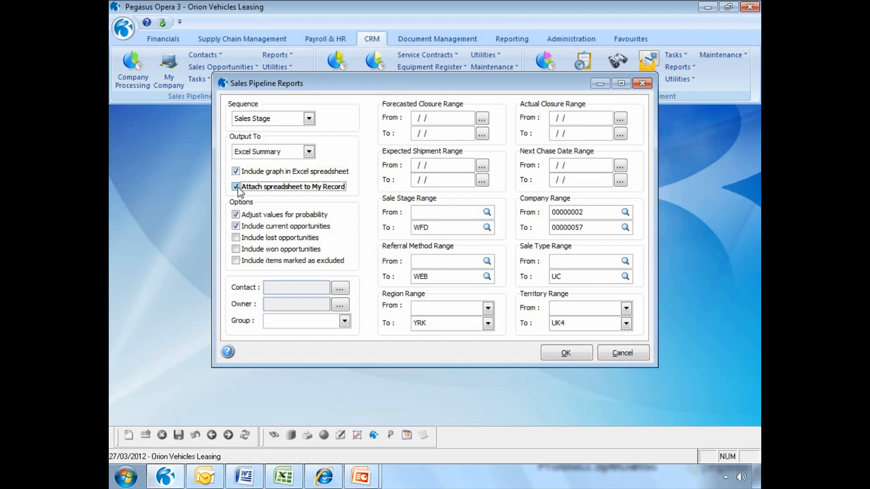
# - Turn off probability adjustment, include lost and won opportunities, leave the group blank, and run the pipeline report
pyautogui.click(236, 217)
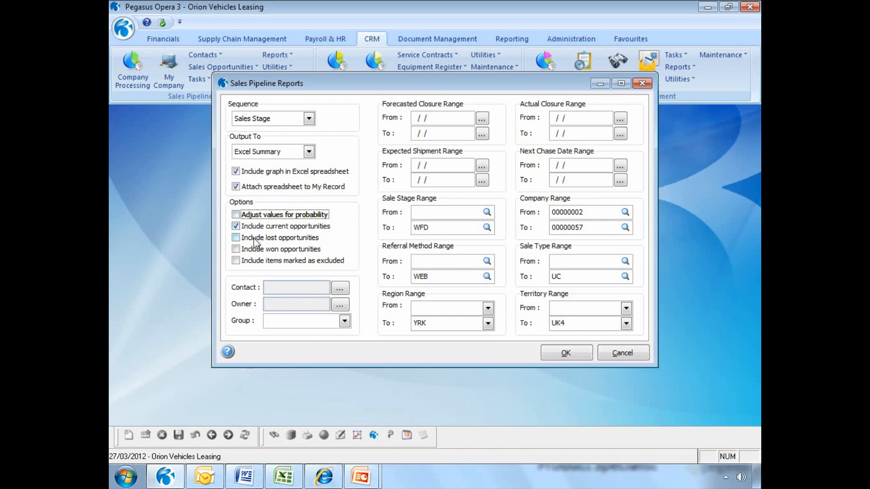
pyautogui.click(236, 239)
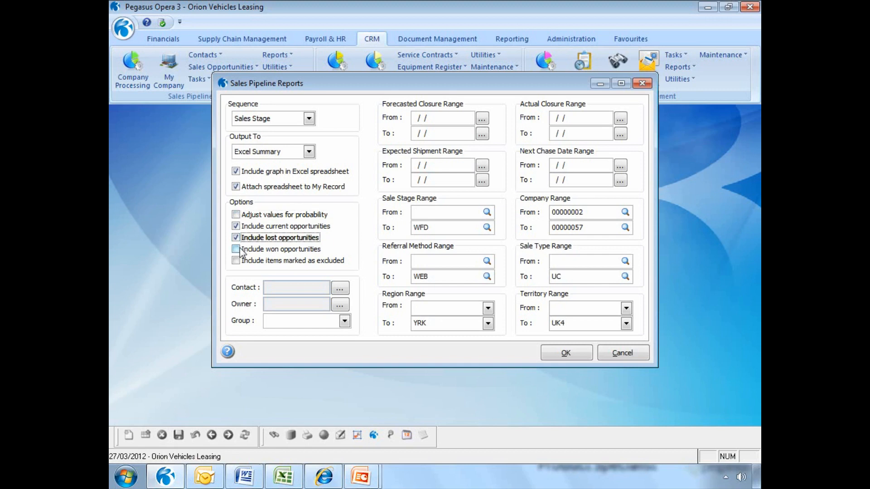
pyautogui.click(236, 249)
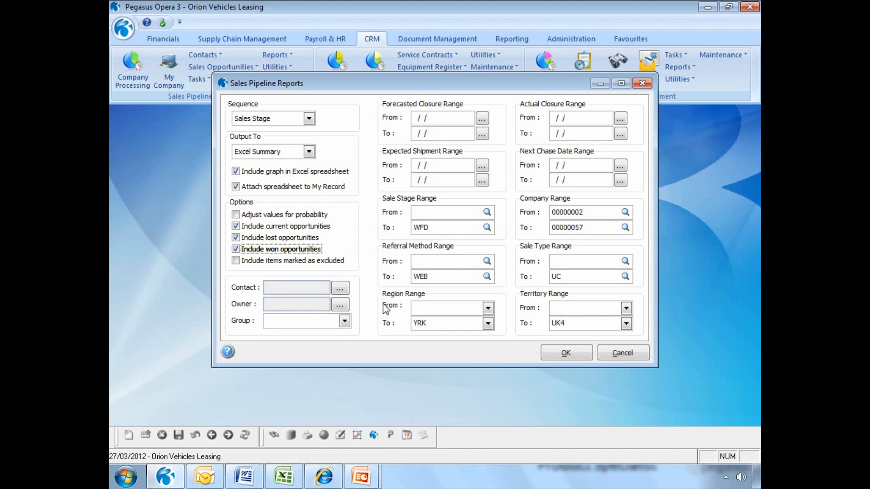
pyautogui.click(345, 321)
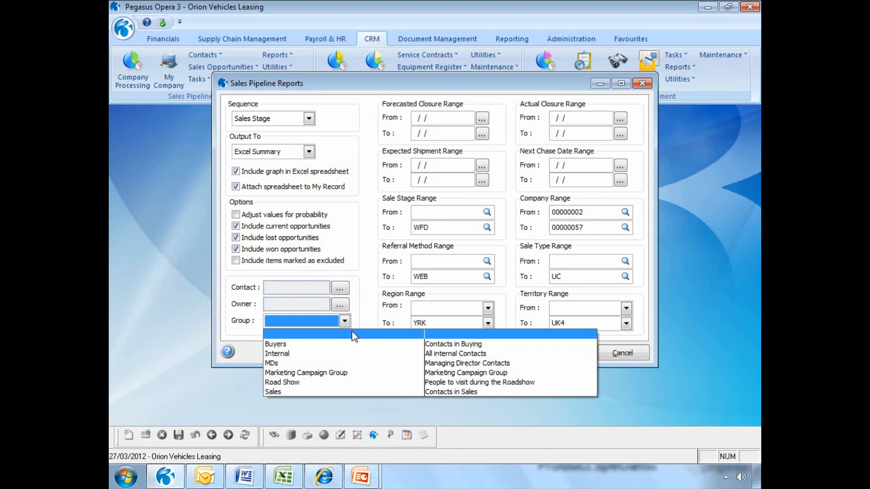
pyautogui.click(366, 313)
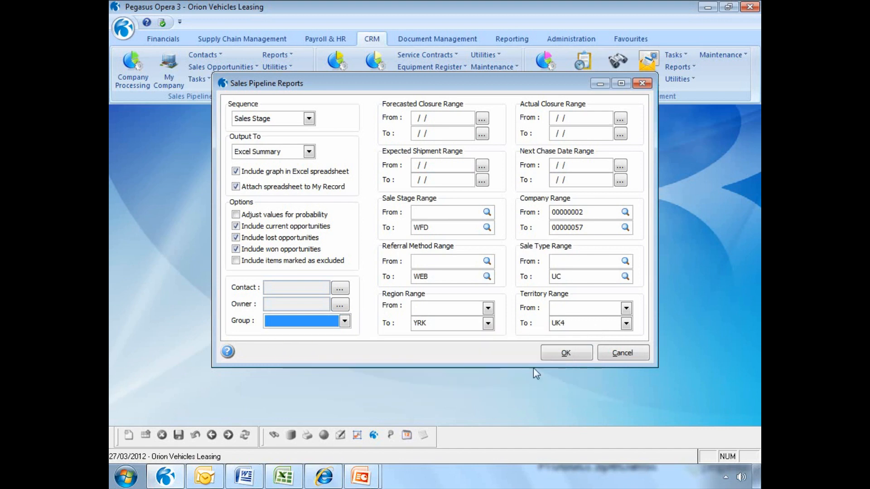
pyautogui.click(566, 353)
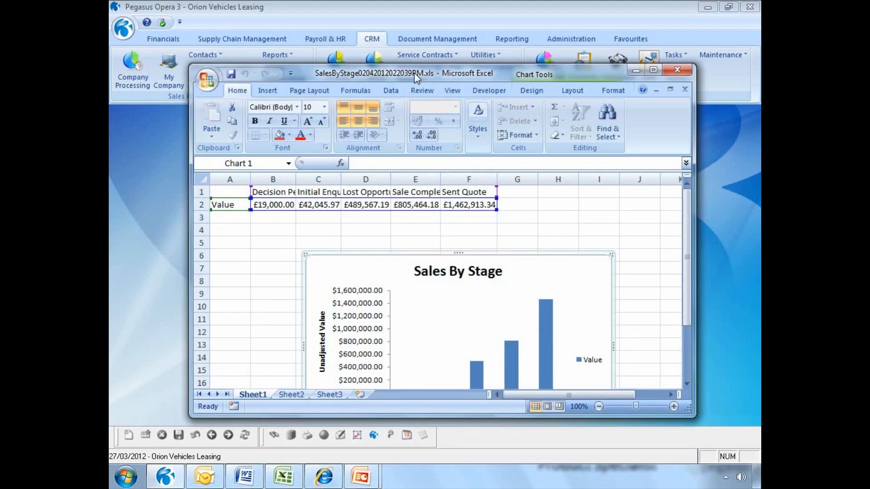
# - Maximise the Excel workbook, fit columns B to F to their contents, and move the Sales By Stage chart towards column B
pyautogui.doubleClick(414, 73)
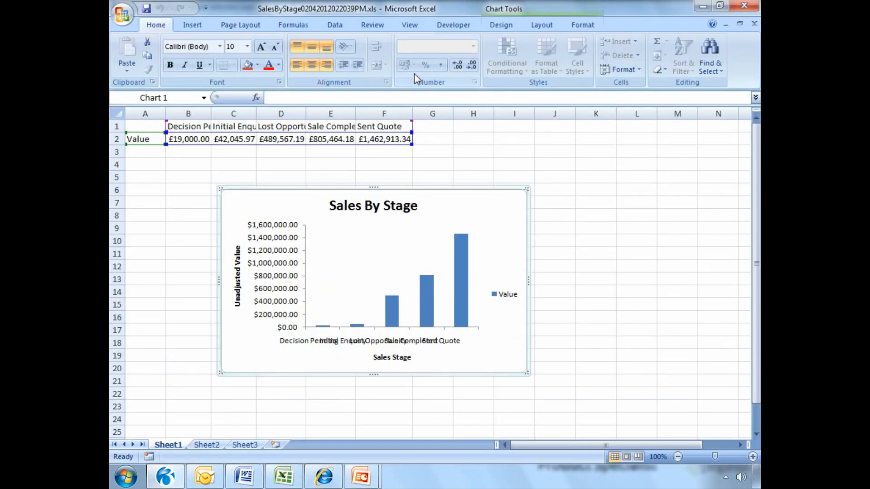
pyautogui.moveTo(188, 114); pyautogui.dragTo(413, 116)
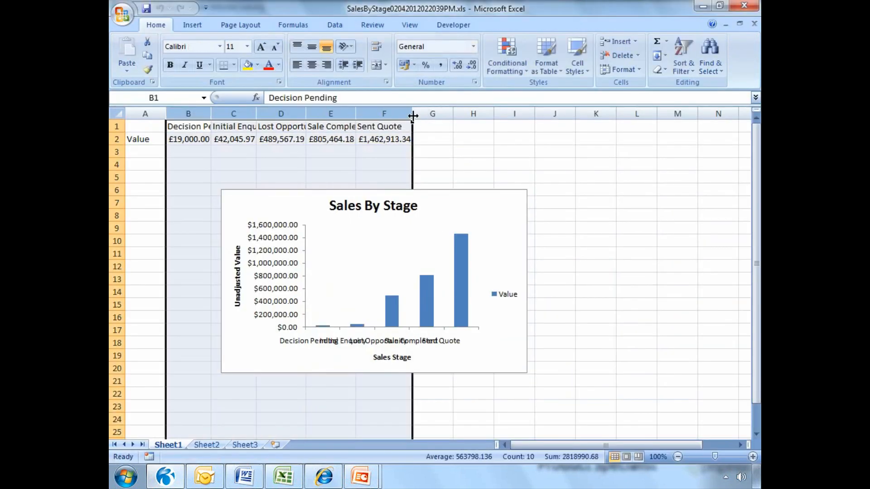
pyautogui.doubleClick(413, 116)
pyautogui.click(417, 232)
pyautogui.moveTo(386, 189); pyautogui.dragTo(333, 191)
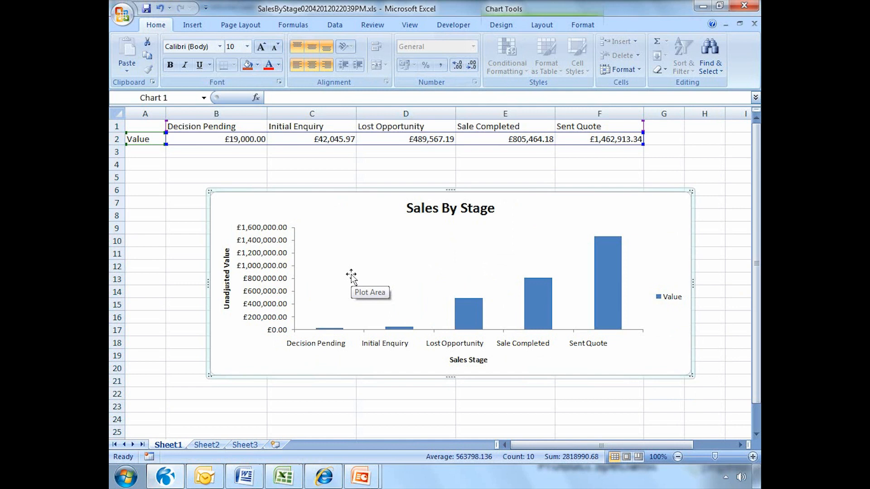
# - Return to Pegasus Opera 3 and view the sales pipeline task list with cleared tasks shown, closing it when done
pyautogui.click(702, 7)
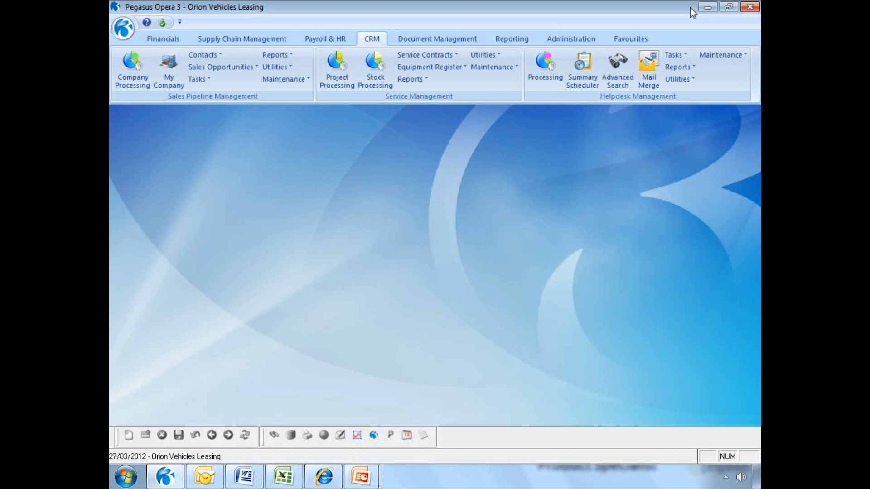
pyautogui.click(198, 79)
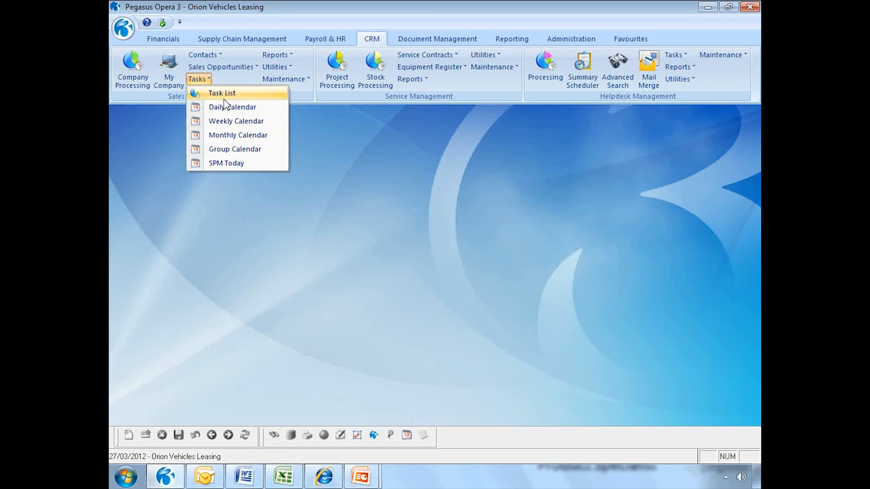
pyautogui.click(239, 96)
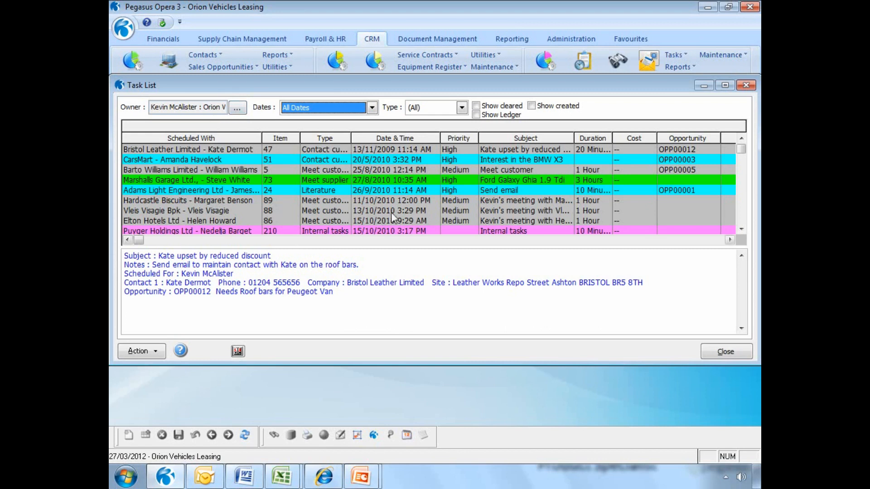
pyautogui.click(476, 106)
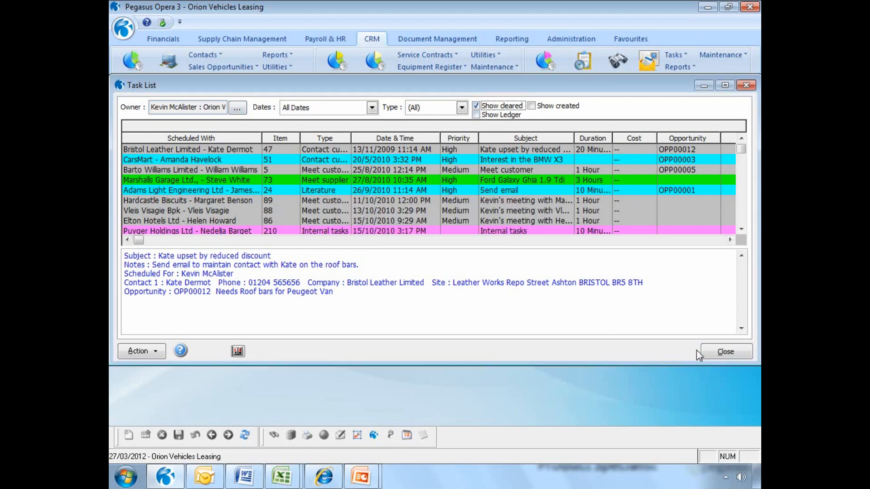
pyautogui.click(723, 352)
# - View the Group Calendar for the Internal group, and close it
pyautogui.click(203, 78)
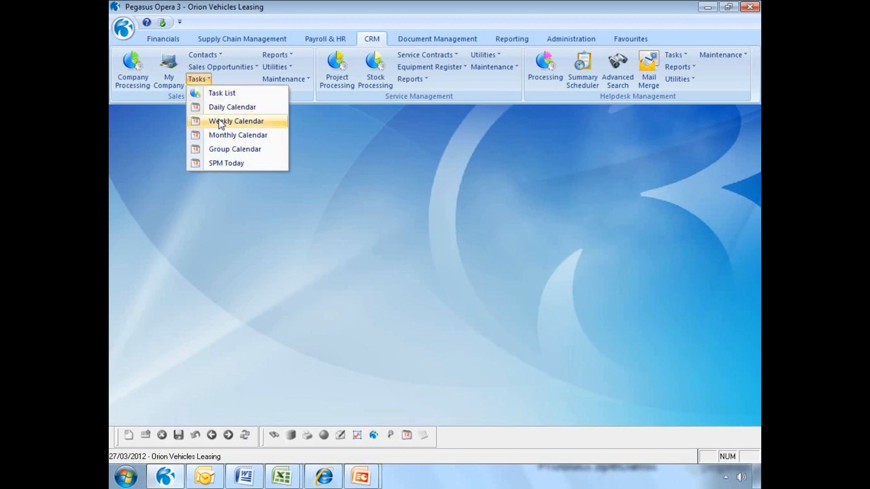
pyautogui.click(221, 146)
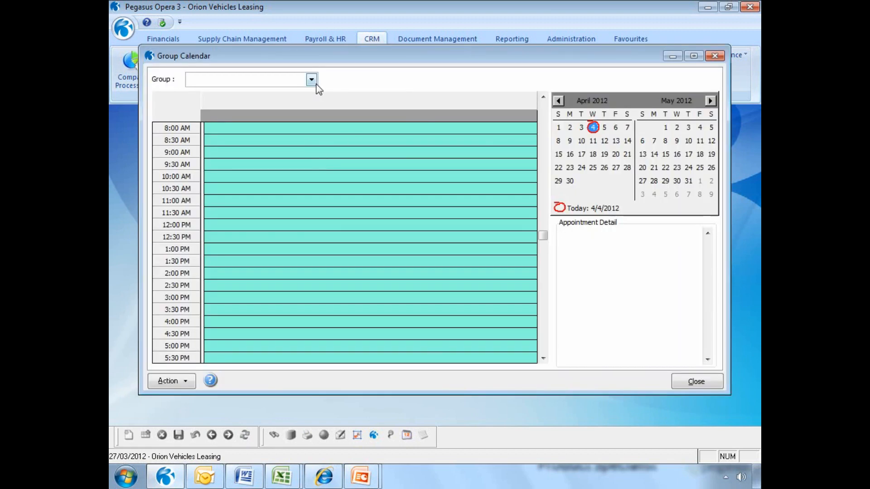
pyautogui.click(312, 79)
pyautogui.click(272, 91)
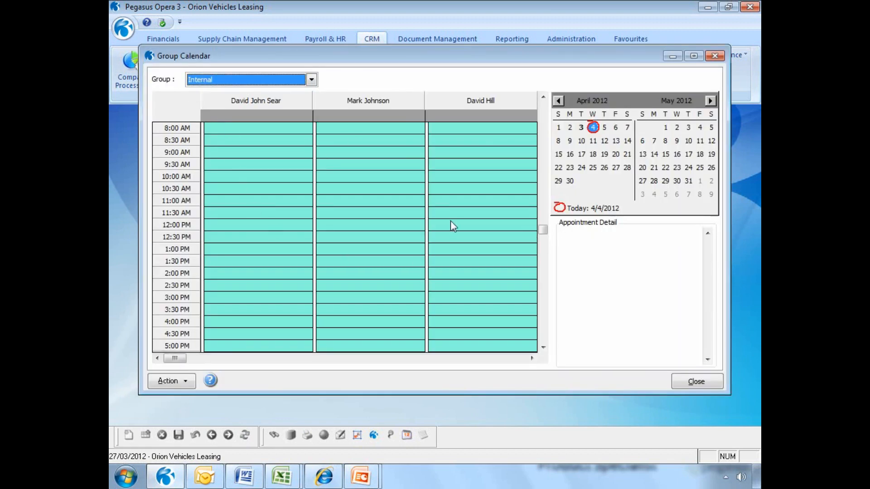
pyautogui.click(691, 382)
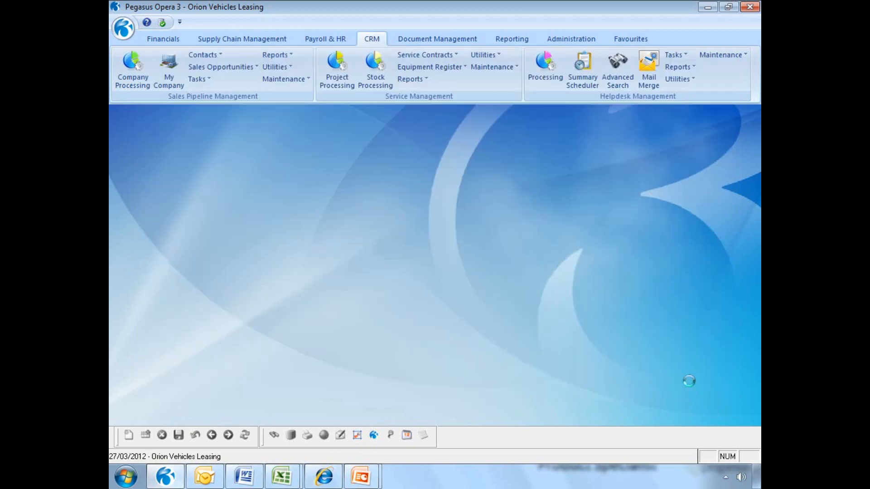
# - Display the Sales Opportunities View by territory without probability adjustment, including lost and won opportunities
pyautogui.click(220, 67)
pyautogui.click(214, 137)
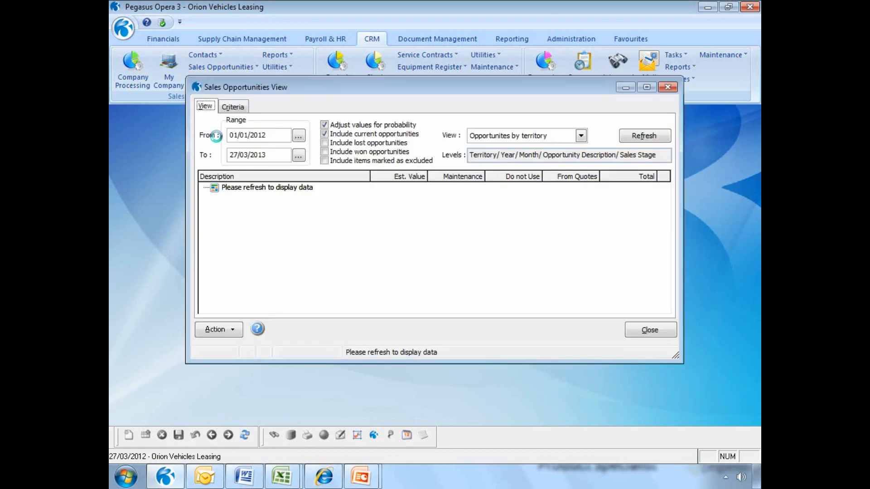
pyautogui.click(342, 143)
pyautogui.click(342, 152)
pyautogui.click(360, 126)
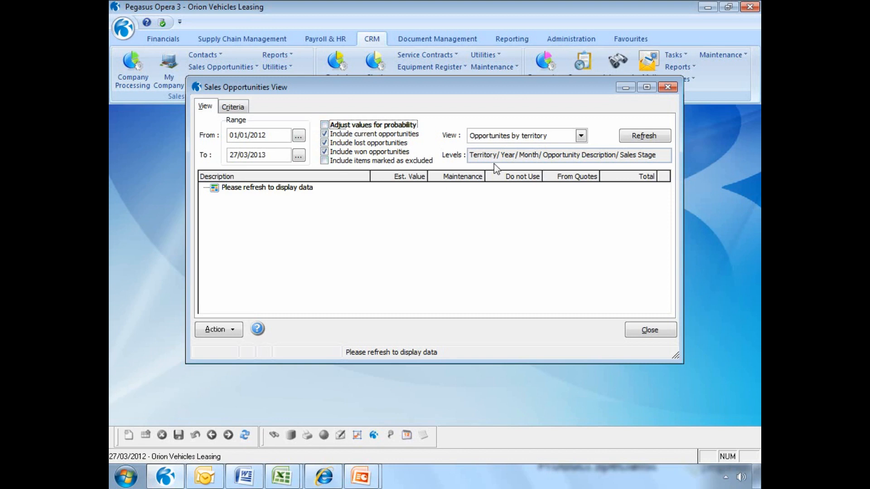
pyautogui.click(647, 137)
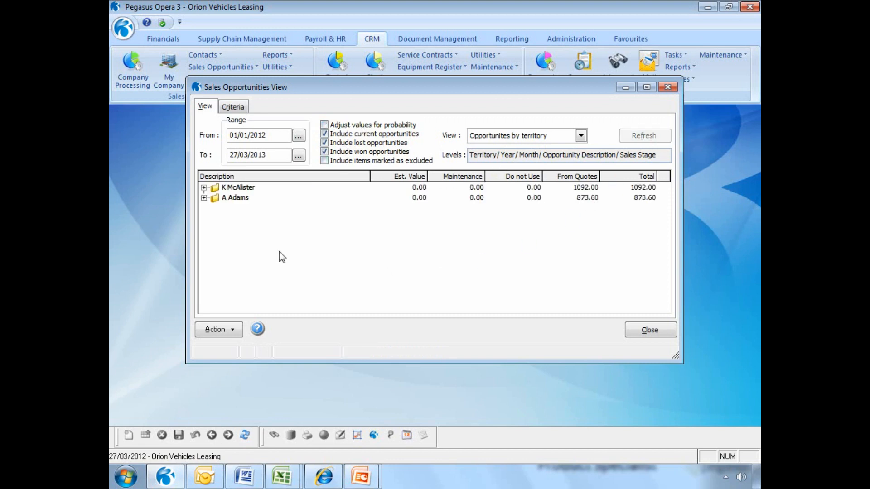
# - Drill down into the first territory's 2012 opportunities, check the available actions, and close the view
pyautogui.click(204, 187)
pyautogui.click(214, 197)
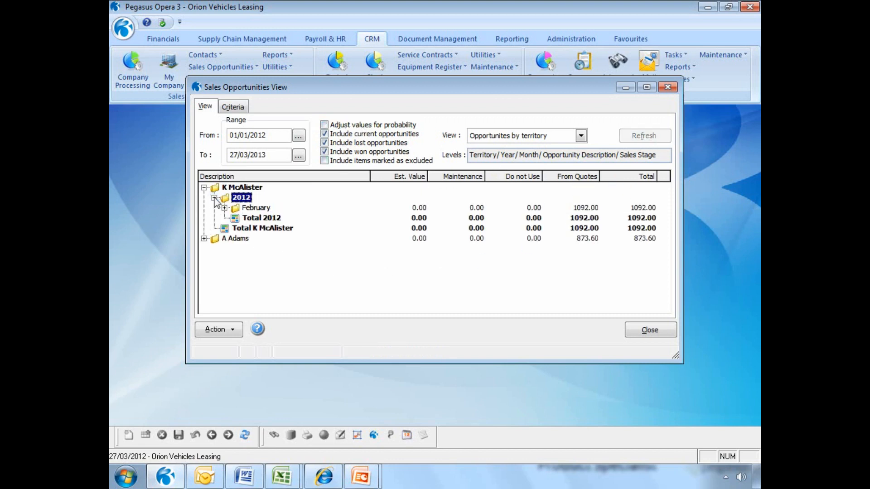
pyautogui.click(234, 330)
pyautogui.click(233, 331)
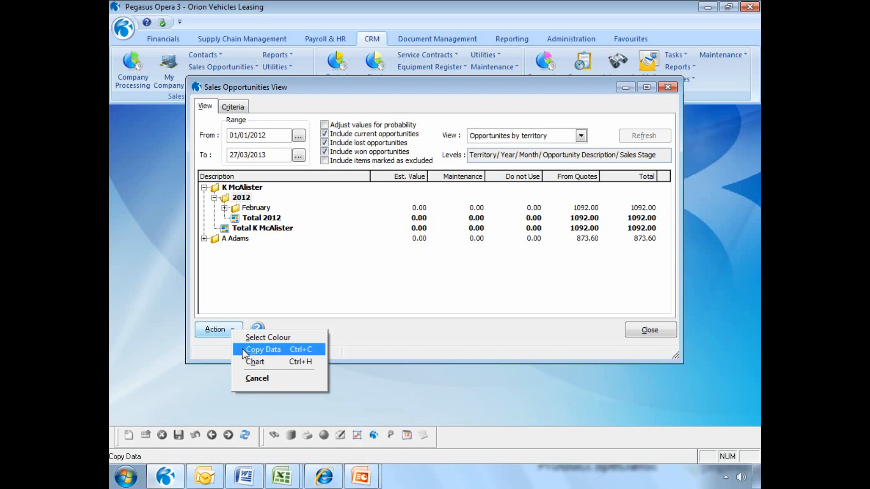
pyautogui.click(627, 338)
pyautogui.click(628, 335)
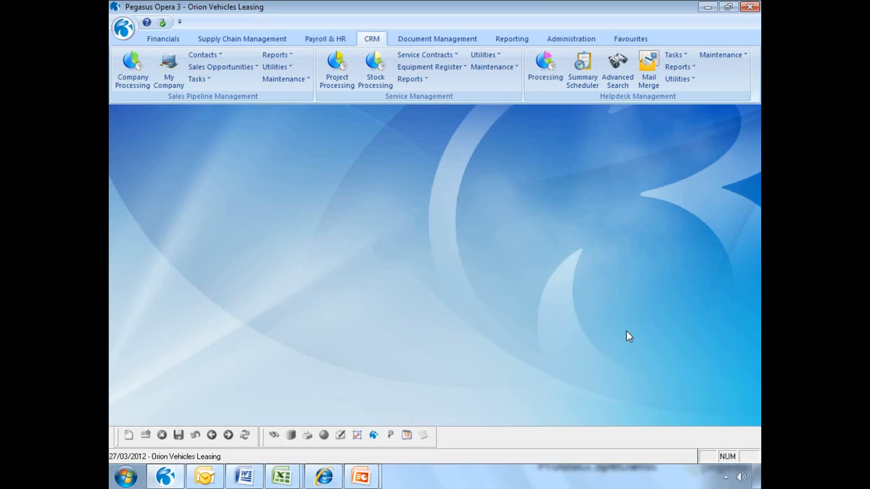
# - Switch to Pegasus Dashboards in Internet Explorer and log in with the user ID manager
pyautogui.click(324, 476)
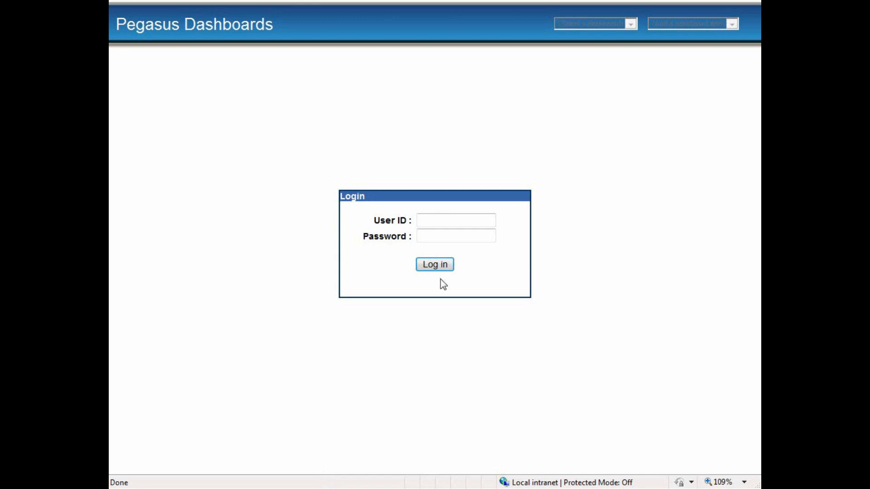
pyautogui.click(445, 220)
pyautogui.write('manager')
pyautogui.press('Tab')
pyautogui.press('Return')
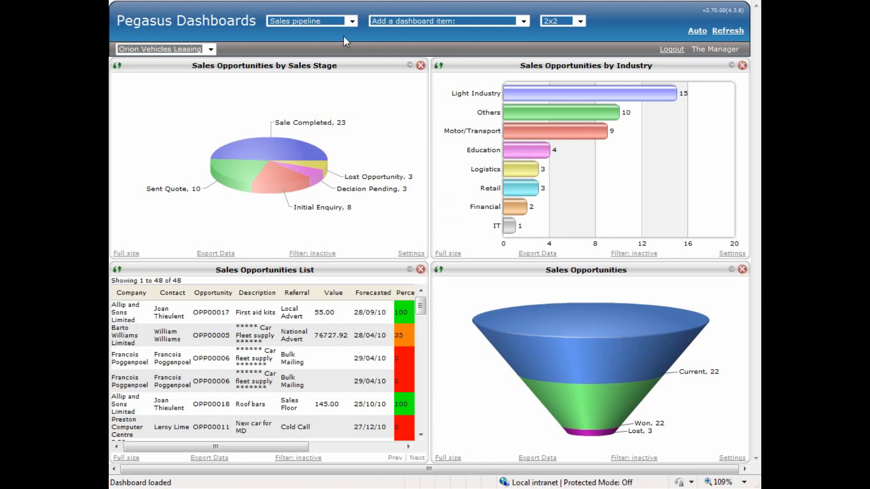
# - Swap Sales Opportunities List with the Industry chart and the Sales Opportunities funnel with the Sales Stage pie, and pull out the Sent Quote slice
pyautogui.click(523, 22)
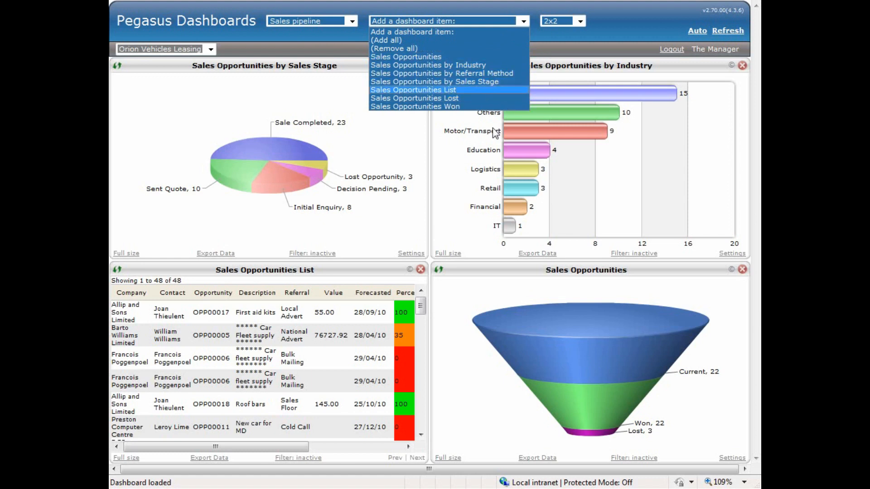
pyautogui.moveTo(363, 264); pyautogui.dragTo(645, 90)
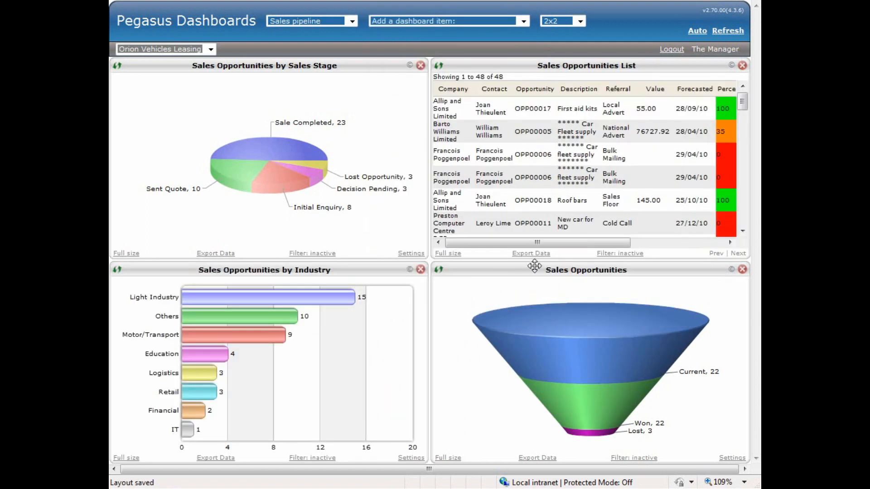
pyautogui.moveTo(439, 270); pyautogui.dragTo(246, 106)
pyautogui.moveTo(226, 79); pyautogui.dragTo(222, 73)
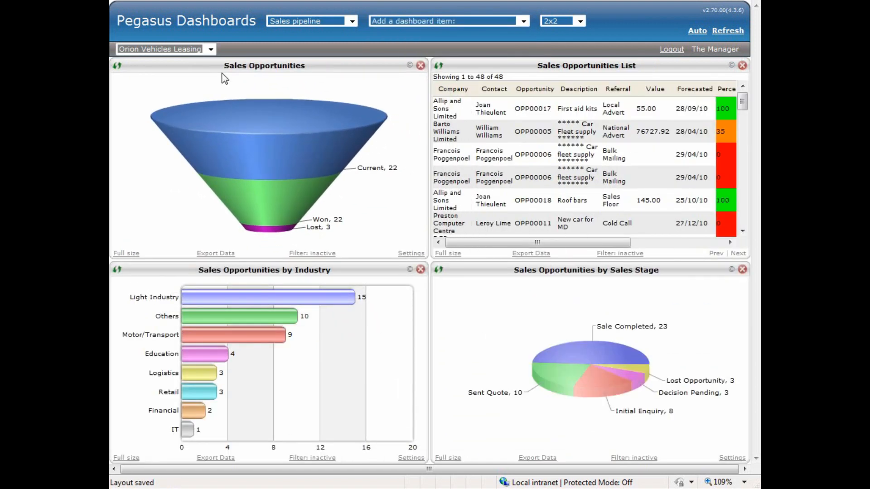
pyautogui.click(563, 372)
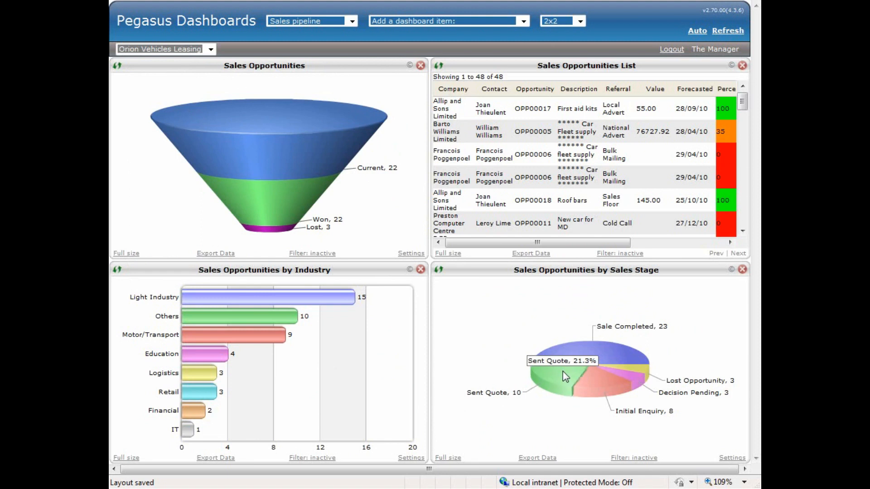
# - View the Sales Opportunities List at full size filtered to status Current, and close it
pyautogui.click(458, 257)
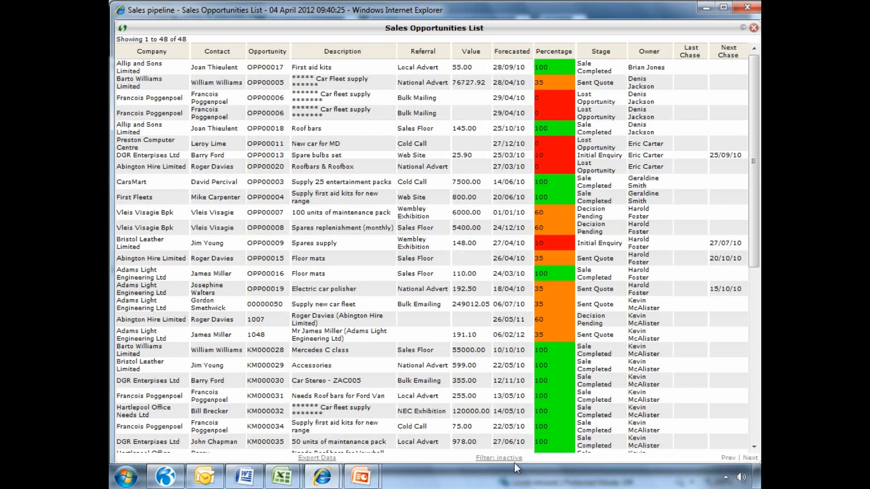
pyautogui.click(511, 458)
pyautogui.click(464, 55)
pyautogui.click(442, 72)
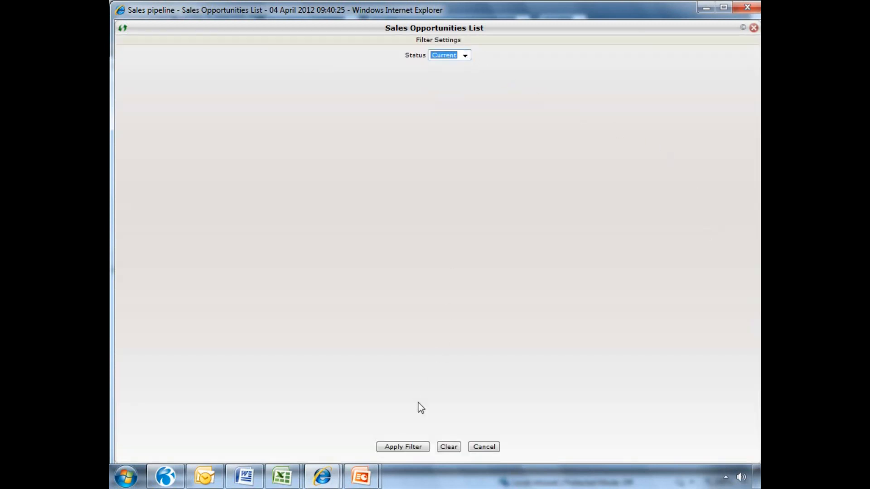
pyautogui.click(406, 448)
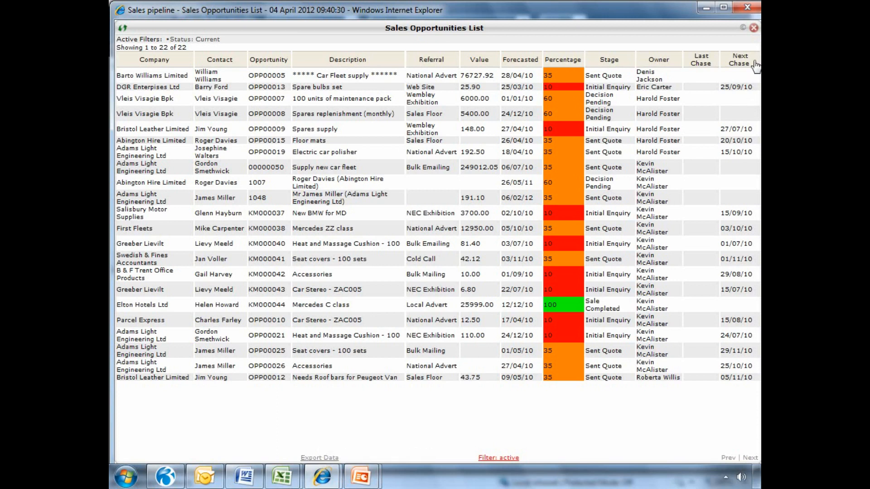
pyautogui.click(753, 29)
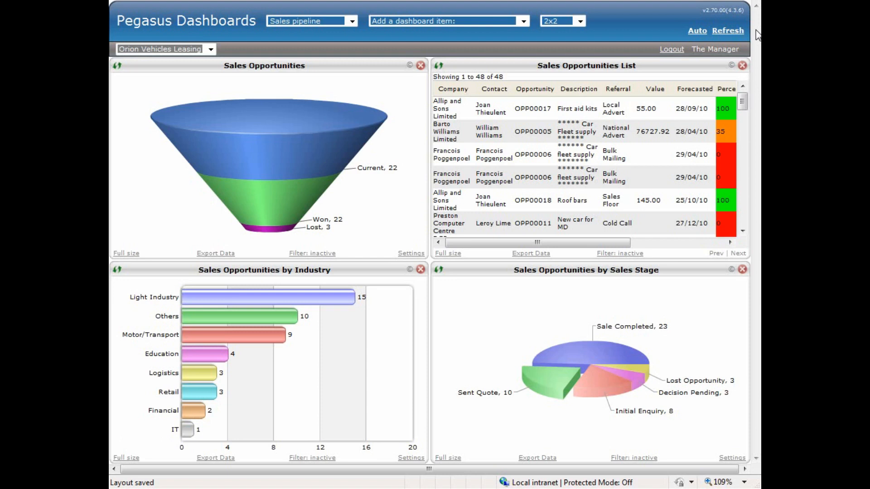
# - Switch back to Pegasus Opera 3 and open SPM Today from the sales pipeline tasks
pyautogui.hotkey('alt', 'Tab')
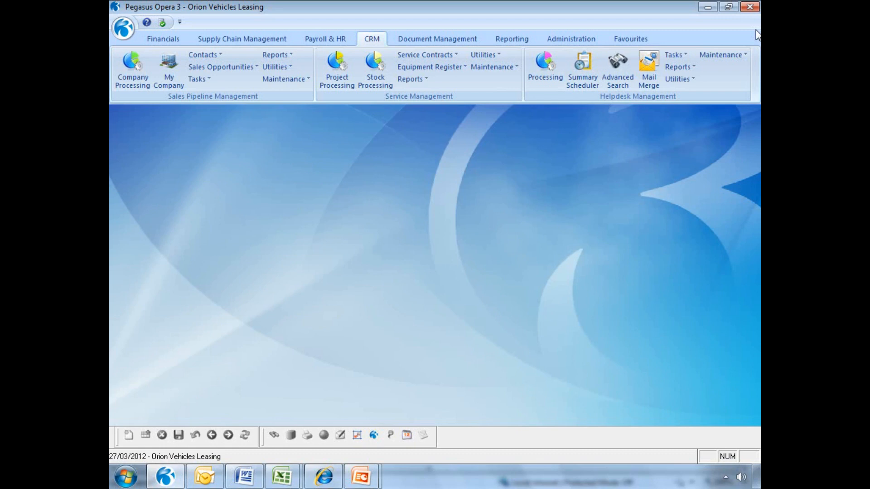
pyautogui.click(198, 79)
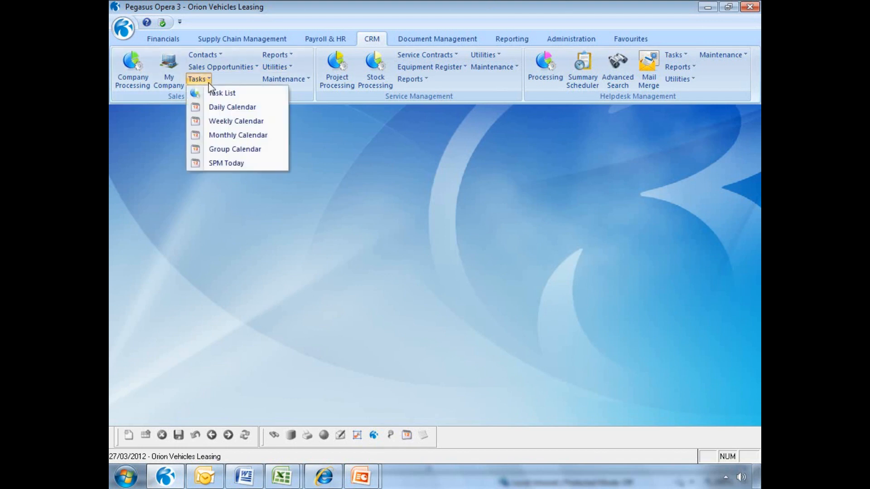
pyautogui.click(222, 162)
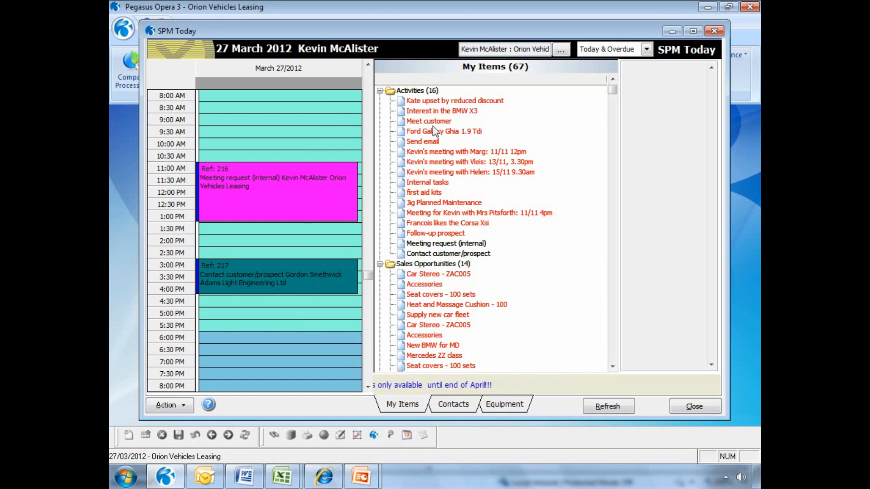
# - Review the details of the listed activities, from the reduced-discount complaint through Meeting request (internal) and Contact customer/prospect
pyautogui.click(430, 103)
pyautogui.click(428, 112)
pyautogui.click(425, 122)
pyautogui.click(421, 132)
pyautogui.click(421, 143)
pyautogui.click(422, 153)
pyautogui.click(424, 163)
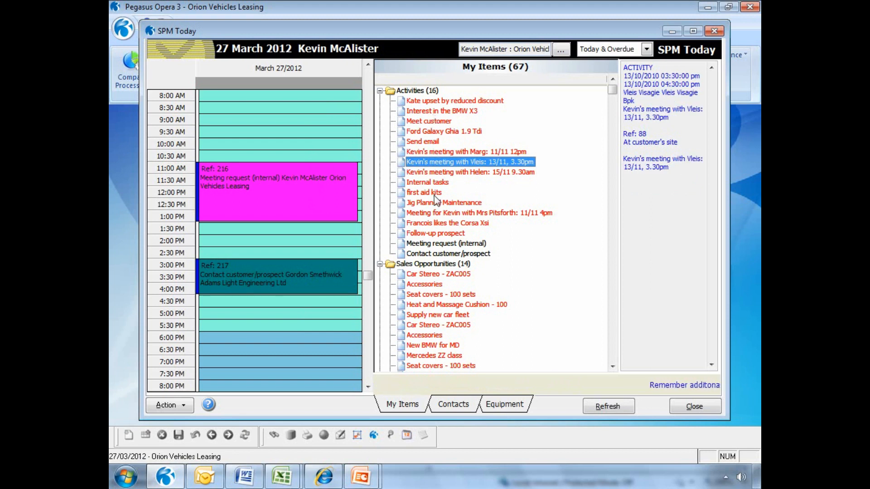
pyautogui.click(455, 243)
pyautogui.click(455, 254)
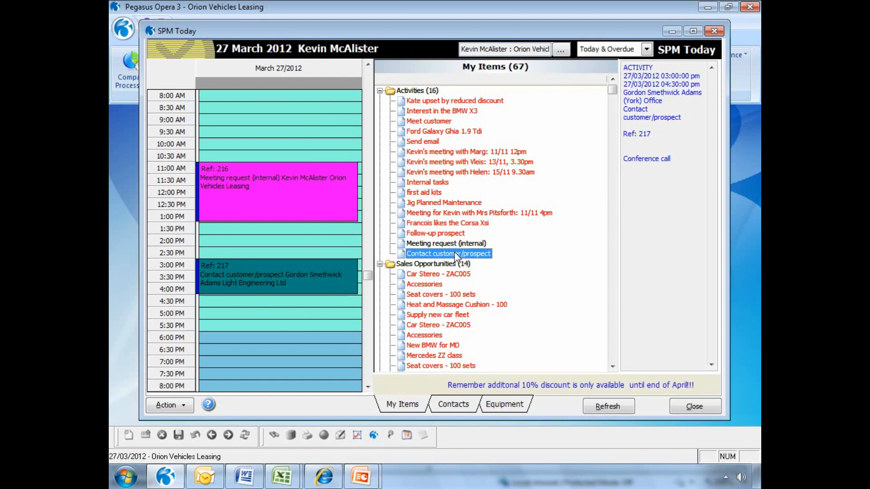
# - Open the Send email activity, check its follow-up scheduling options, and close it without changes
pyautogui.click(423, 141)
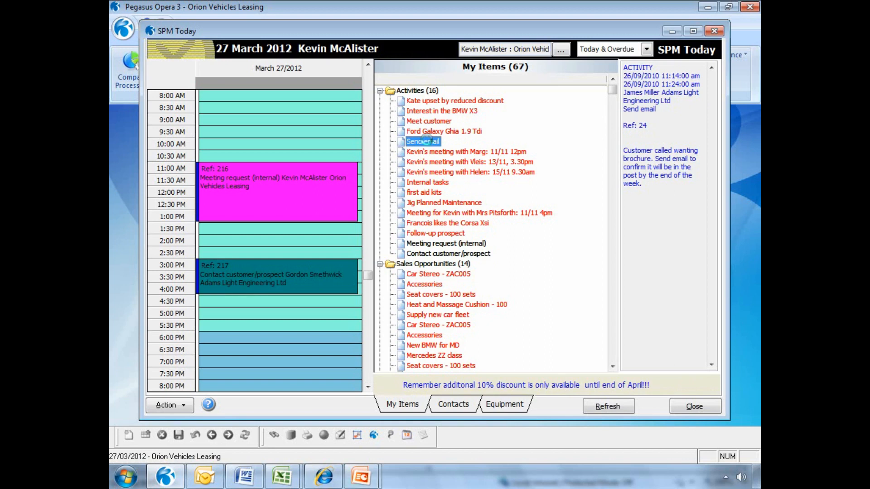
pyautogui.click(243, 388)
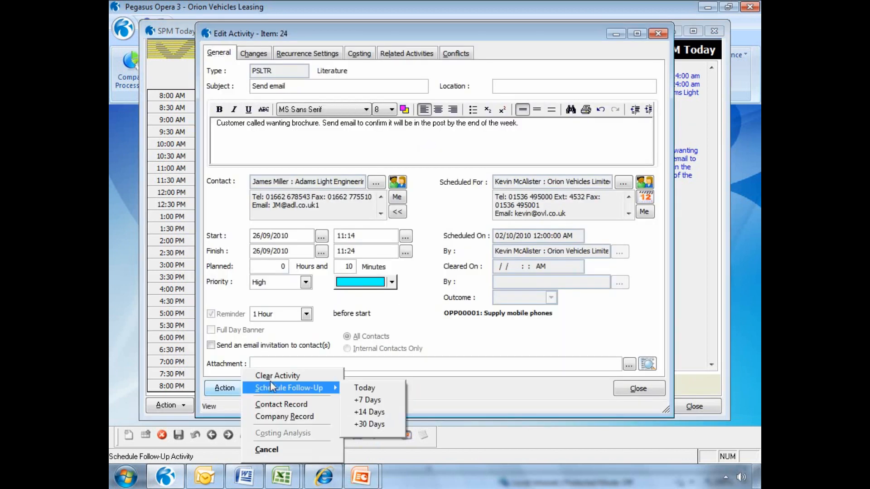
pyautogui.click(610, 424)
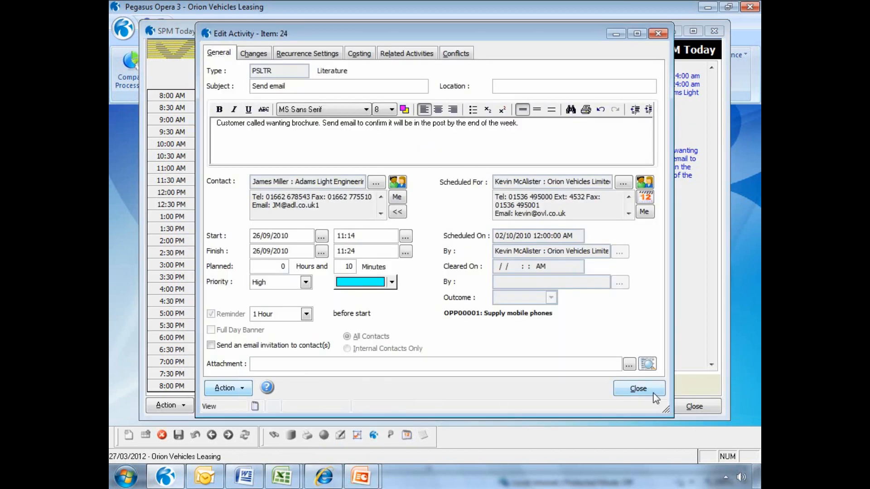
pyautogui.click(638, 388)
# - Collapse Activities and Sales Opportunities, viewing the seat covers and Heat and Massage Cushion opportunities and the First Fleets quote along the way
pyautogui.click(380, 91)
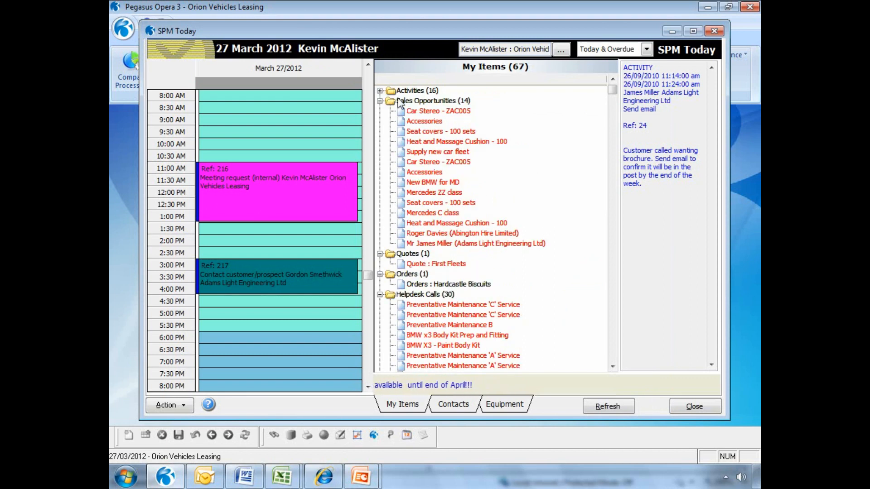
pyautogui.click(418, 131)
pyautogui.click(424, 142)
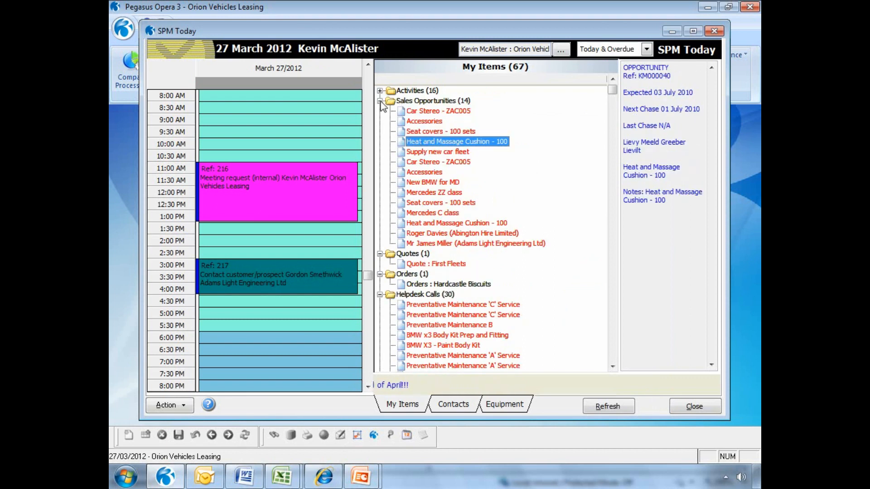
pyautogui.click(380, 101)
pyautogui.click(425, 123)
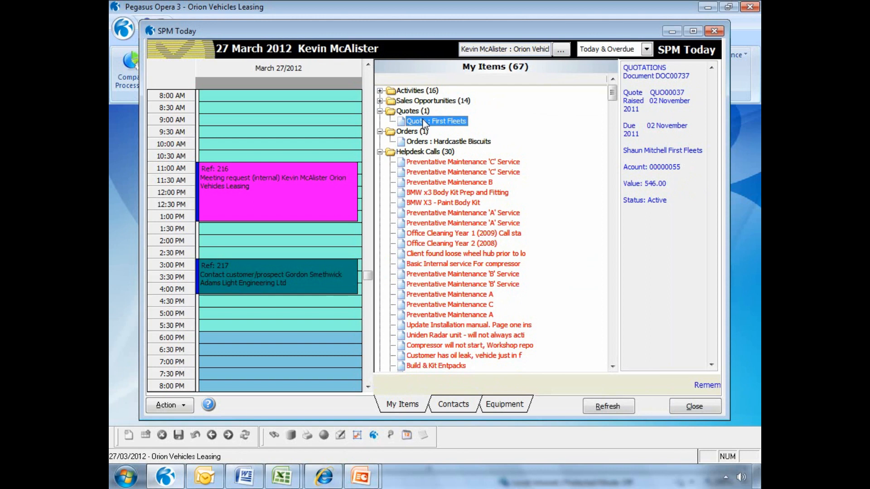
# - View the Hardcastle Biscuits order details, and collapse the Helpdesk Calls and Contract Renewals groups
pyautogui.click(422, 144)
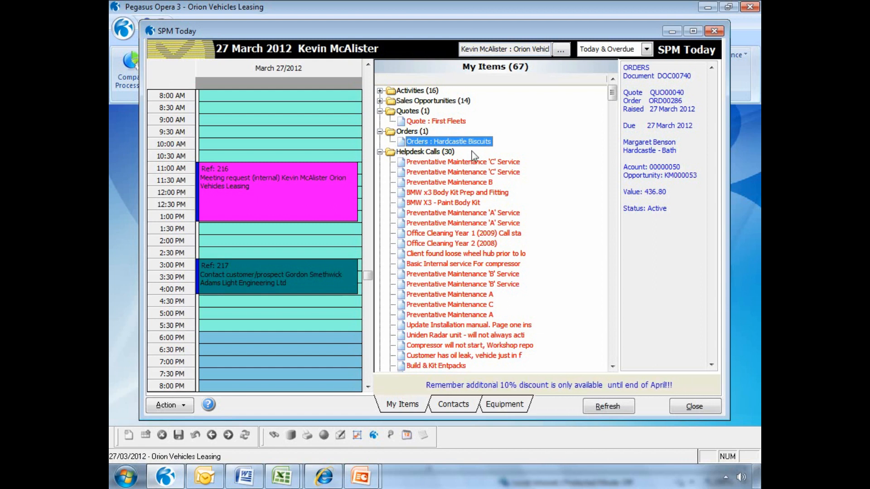
pyautogui.click(381, 152)
pyautogui.click(380, 162)
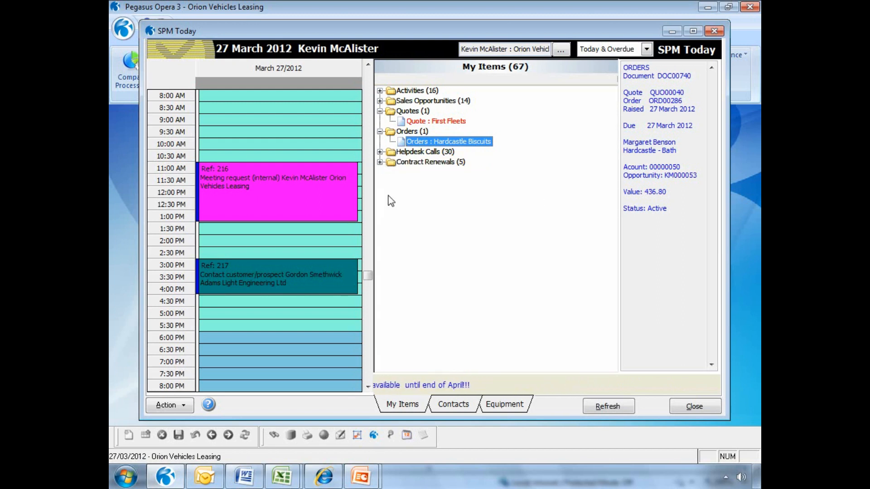
# - Check which activity and record actions SPM Today offers, without choosing one
pyautogui.click(190, 407)
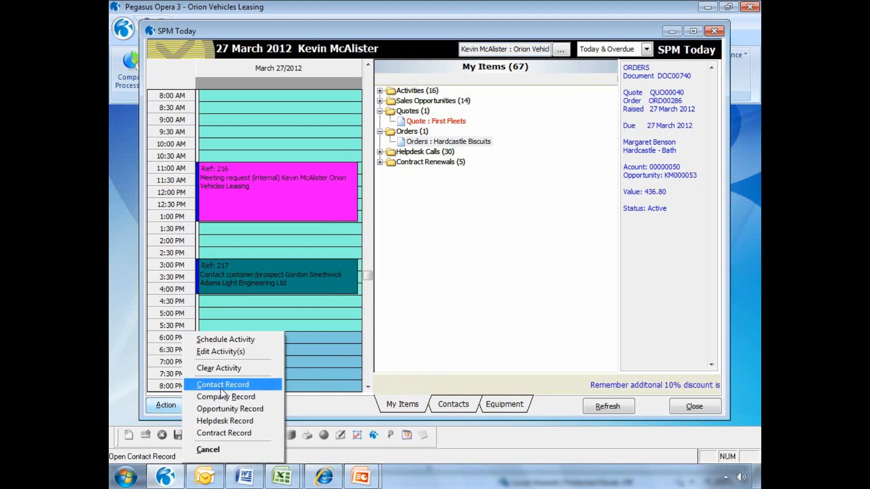
pyautogui.click(332, 410)
# - Search the SPM Today contacts by surname for the Adams Light Engineering contact, and open that contact's record
pyautogui.click(453, 404)
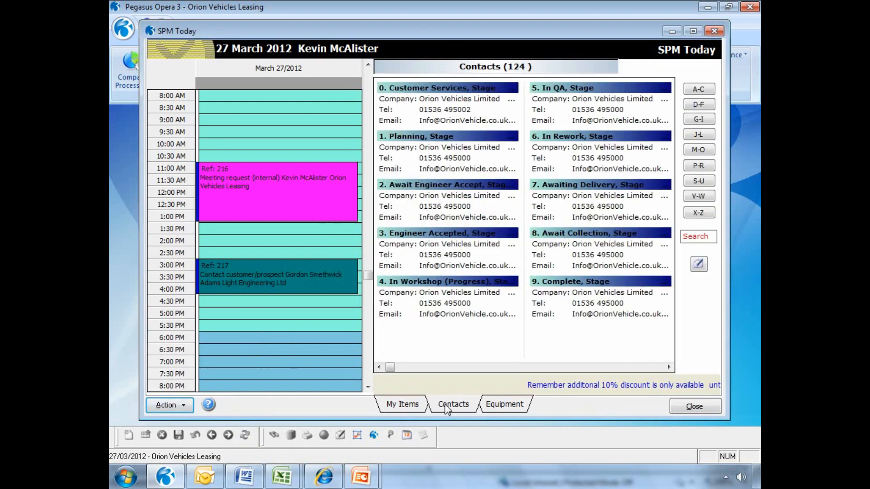
pyautogui.click(693, 236)
pyautogui.write('miller')
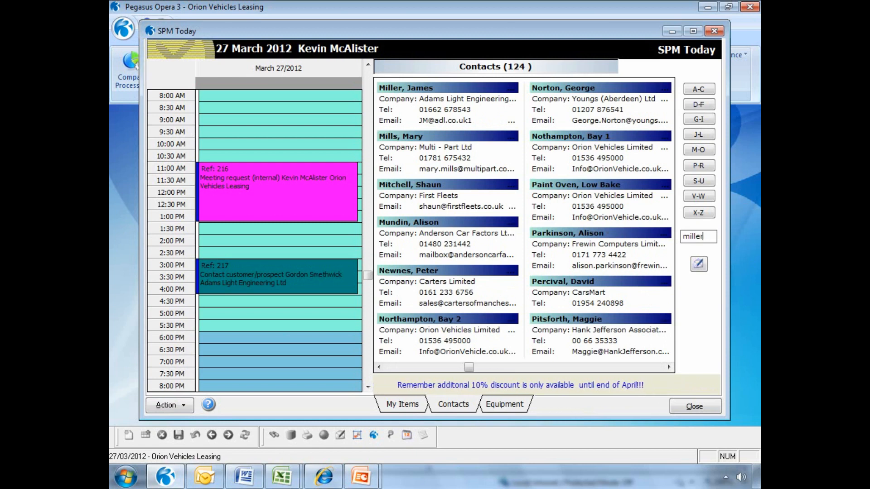
pyautogui.click(451, 90)
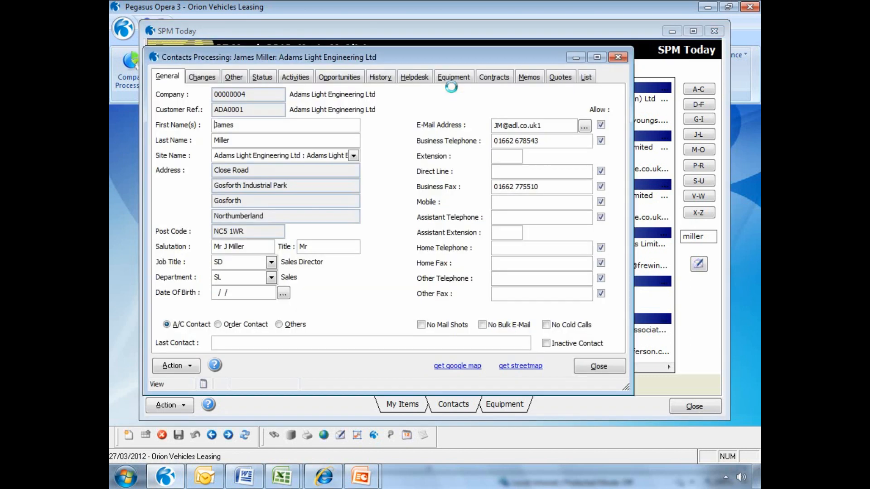
# - Examine the Marketing Campaign letter entry in the contact's history, and close the contact record
pyautogui.click(380, 75)
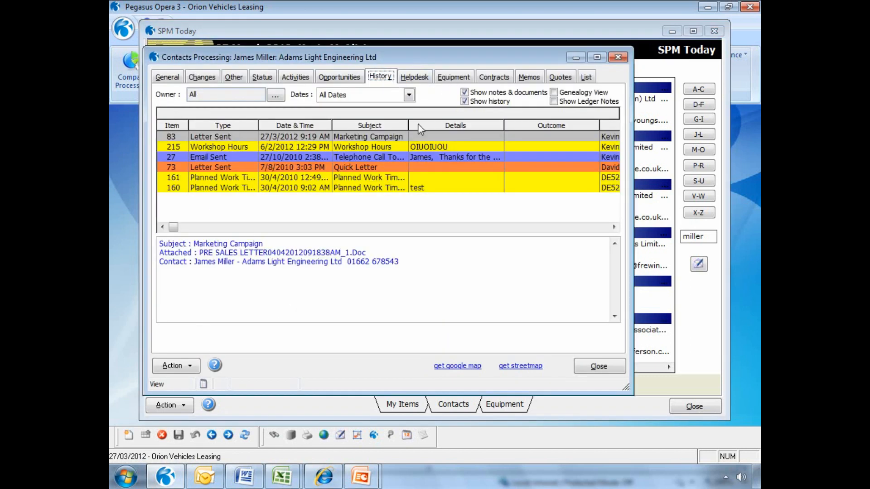
pyautogui.click(389, 139)
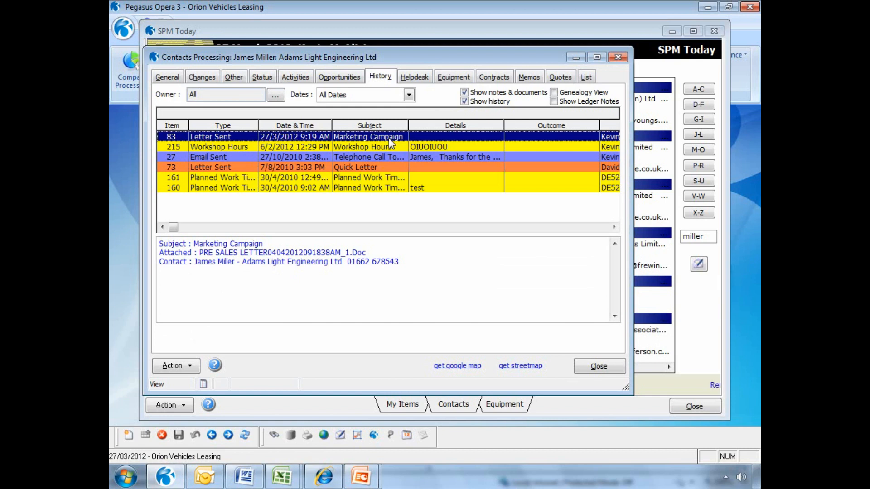
pyautogui.click(582, 366)
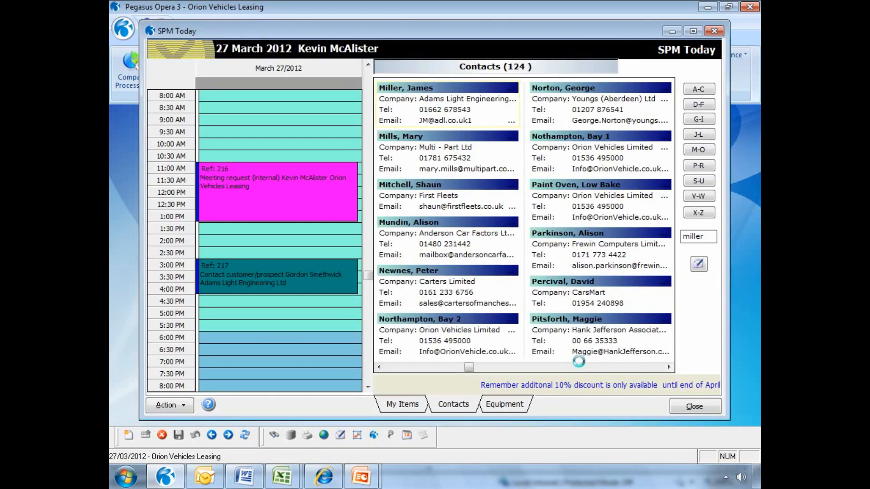